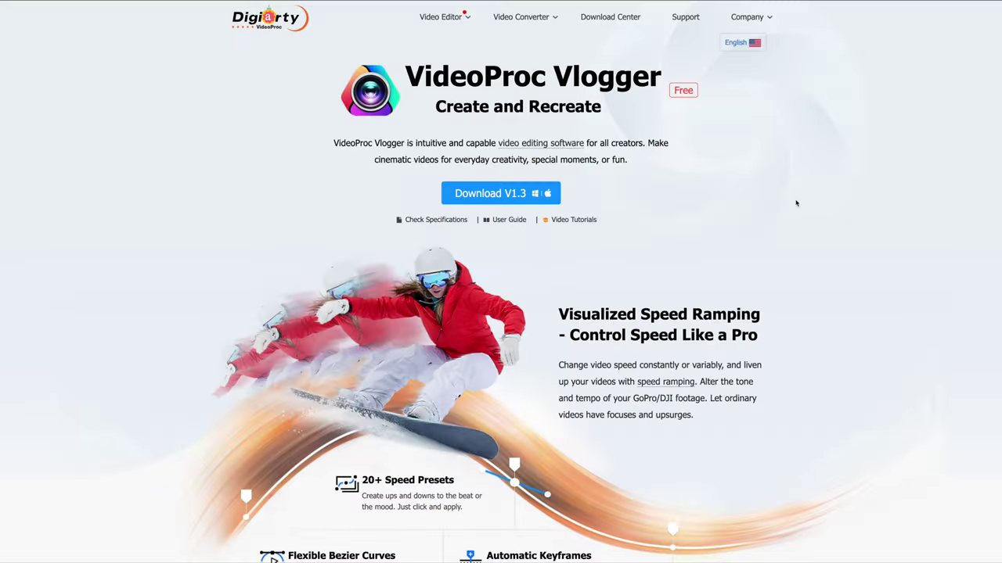
# Look through the feature sections of the VideoProc Vlogger page, from speed ramping to audio editing and the additional features.
pyautogui.scroll(-3, 795, 203)
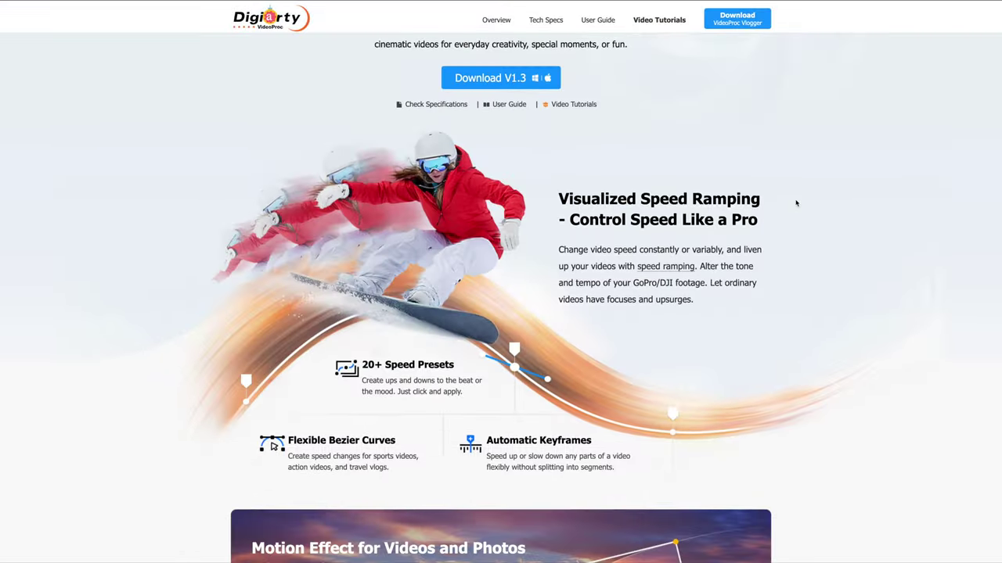
pyautogui.scroll(-1, 796, 202)
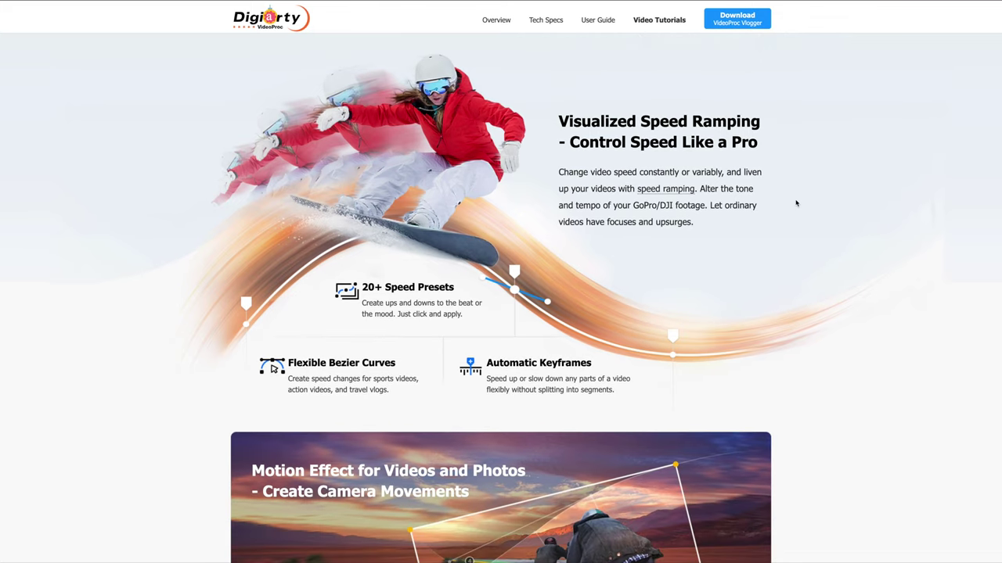
pyautogui.scroll(-1, 796, 203)
pyautogui.scroll(-5, 796, 203)
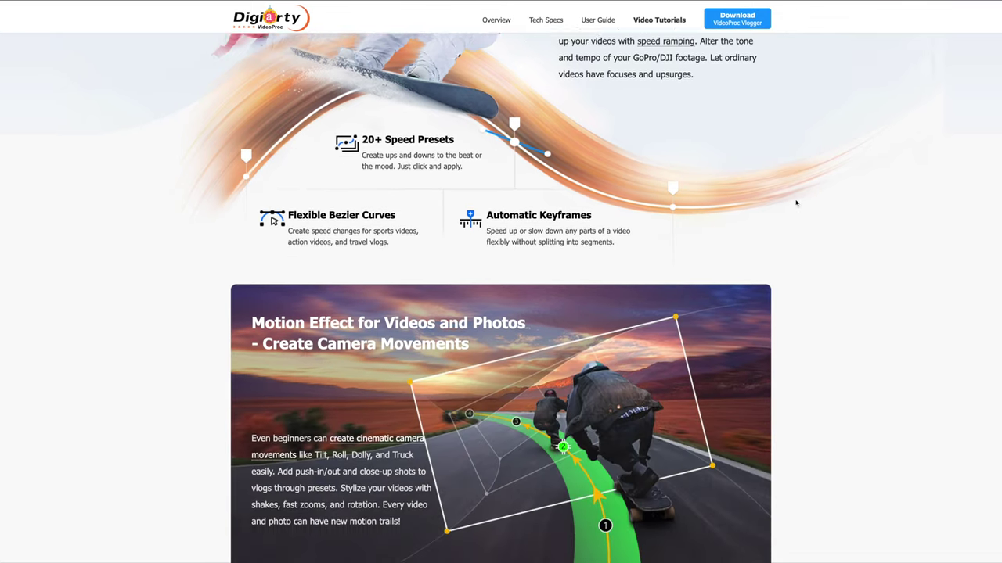
pyautogui.scroll(-4, 796, 202)
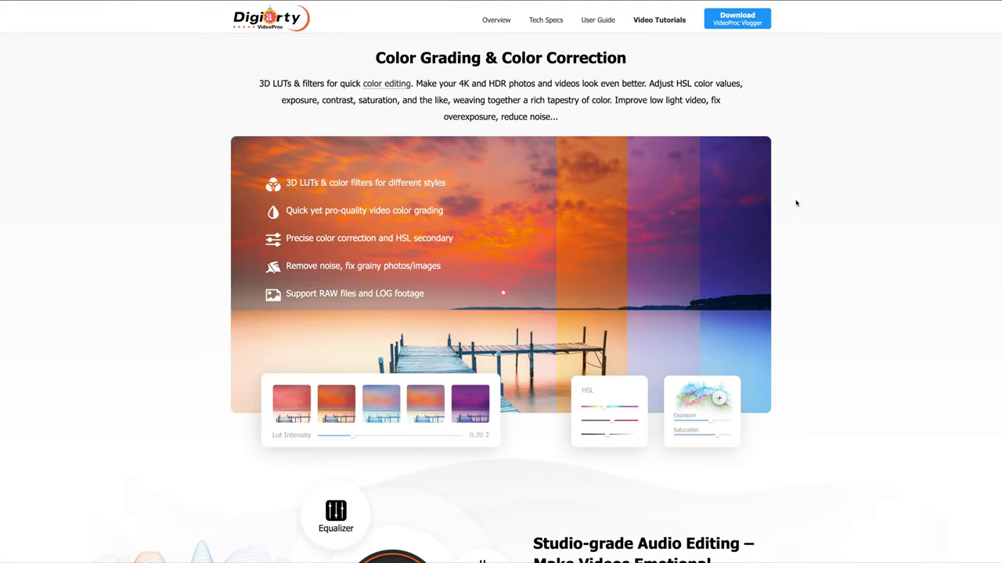
pyautogui.scroll(-5, 796, 202)
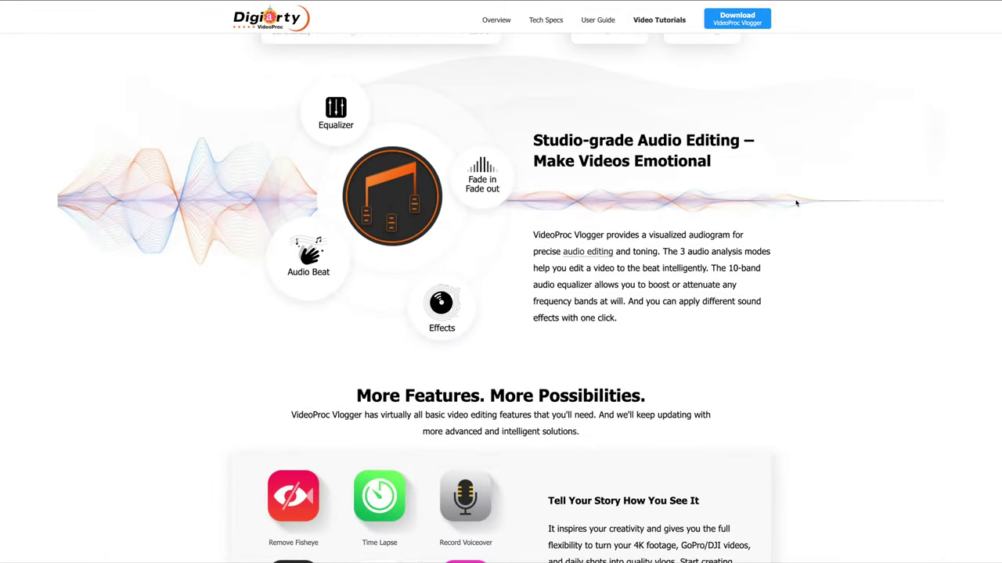
pyautogui.scroll(-4, 796, 203)
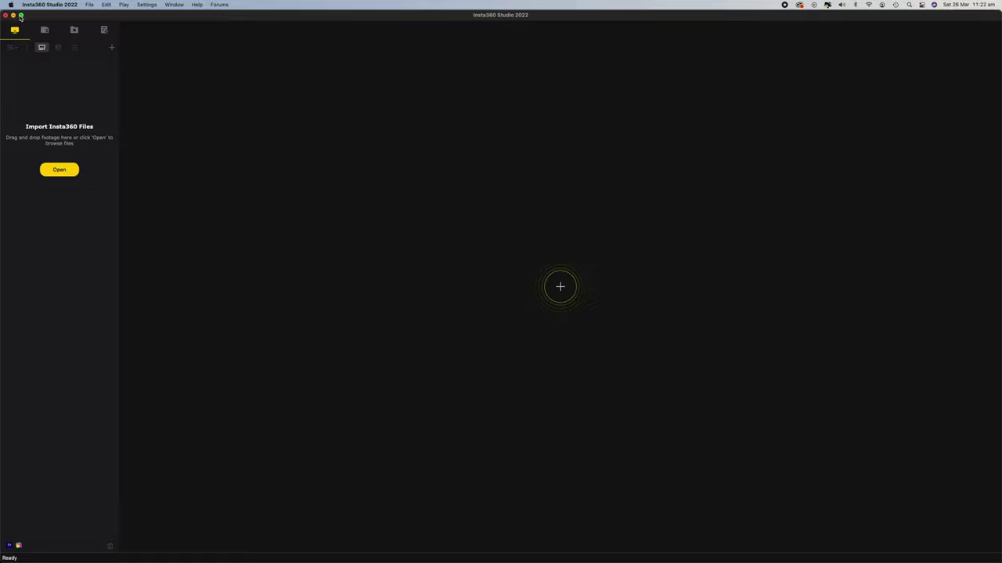
# Switch to Insta360 Studio in full screen and import the video clips from the RS Lotus folder.
pyautogui.click(21, 16)
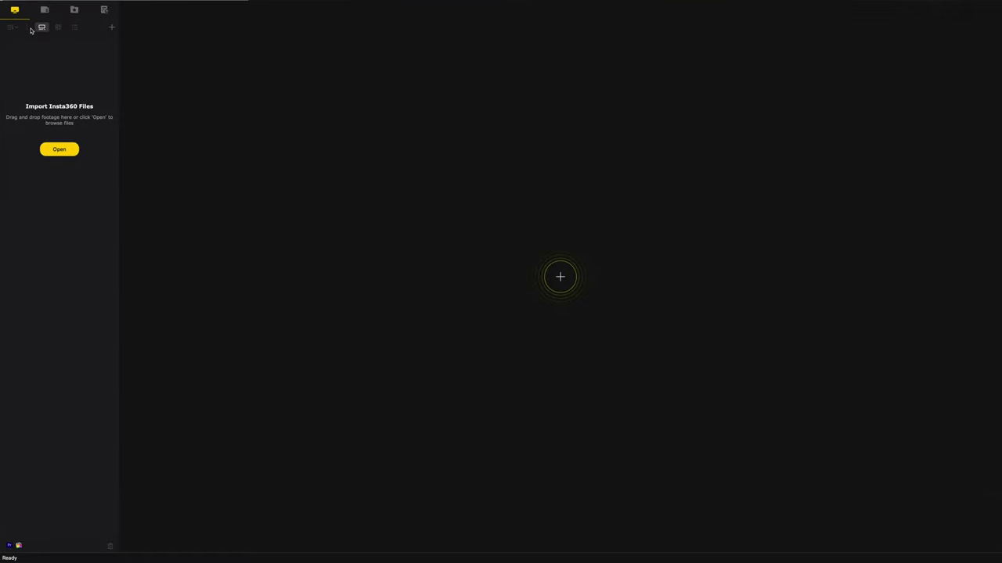
pyautogui.click(67, 155)
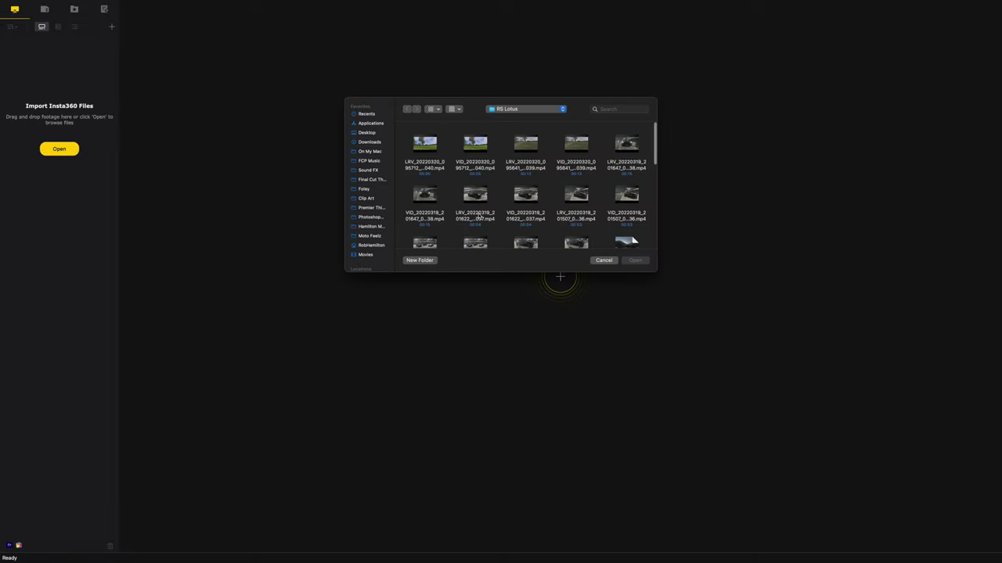
pyautogui.scroll(-10, 513, 161)
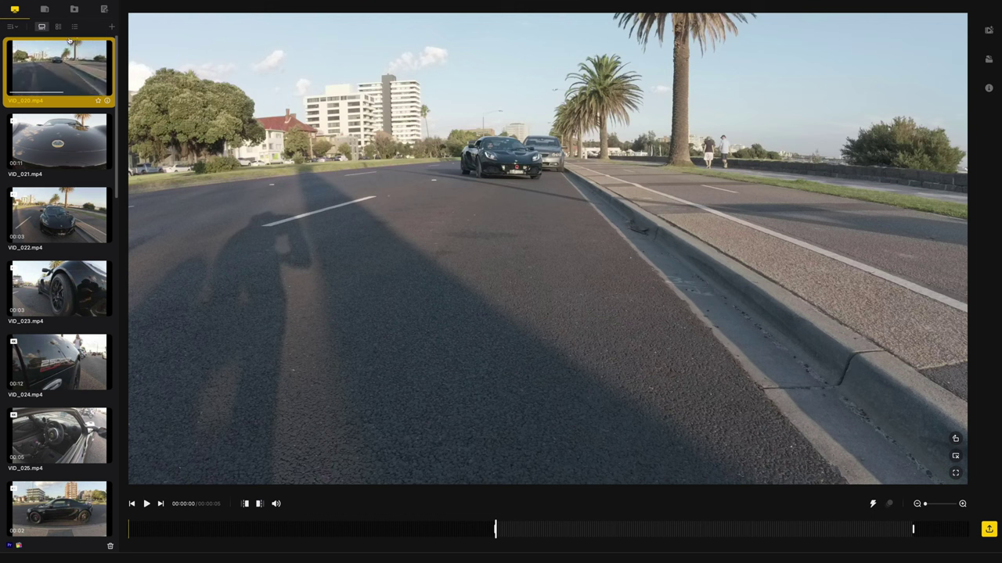
# Show the media as a detailed list, open the 360 clip VID_032.insv, and turn its view to the car at 00:00:47.
pyautogui.click(74, 27)
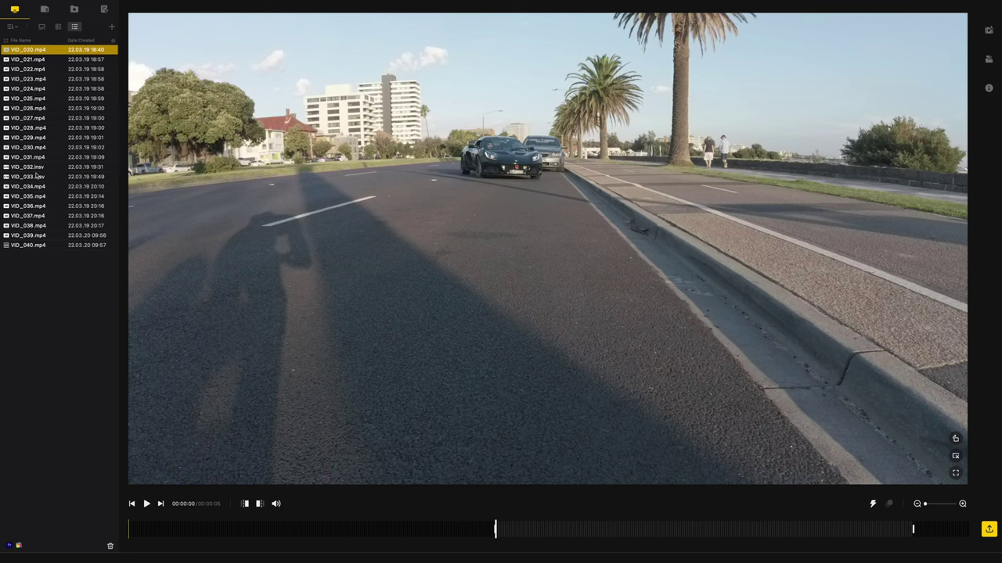
pyautogui.click(34, 59)
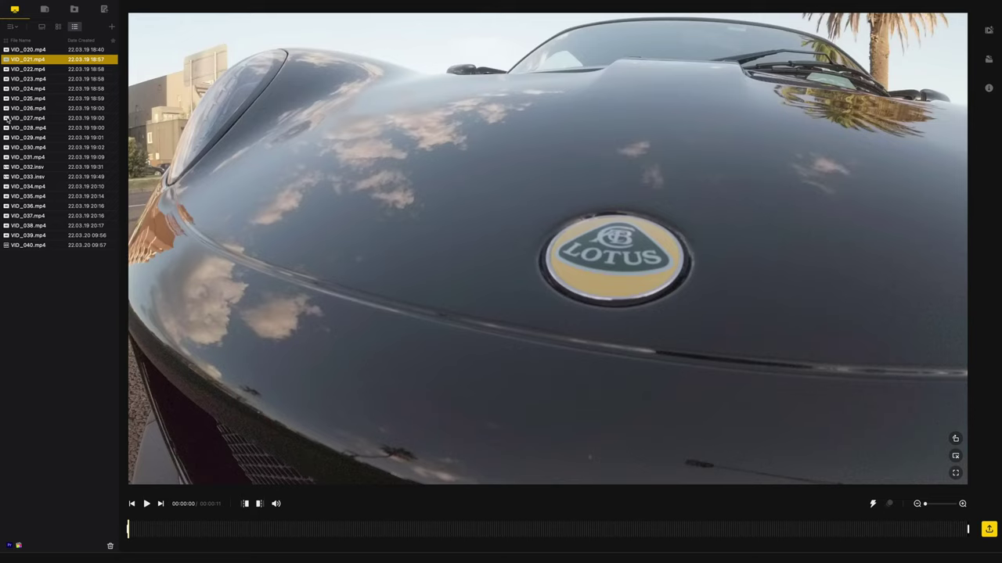
pyautogui.click(6, 168)
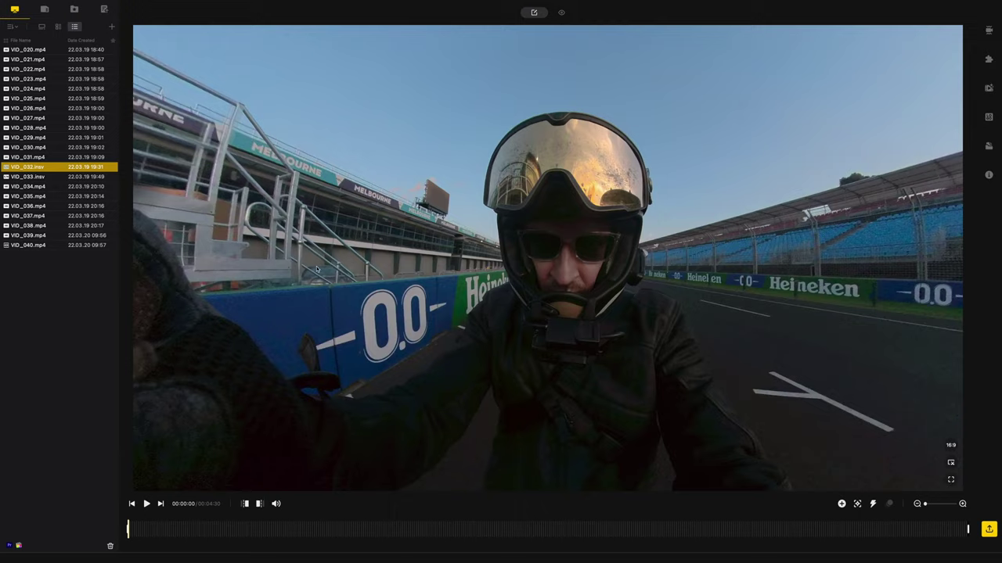
pyautogui.moveTo(317, 270); pyautogui.dragTo(552, 276)
pyautogui.moveTo(407, 529); pyautogui.dragTo(274, 530)
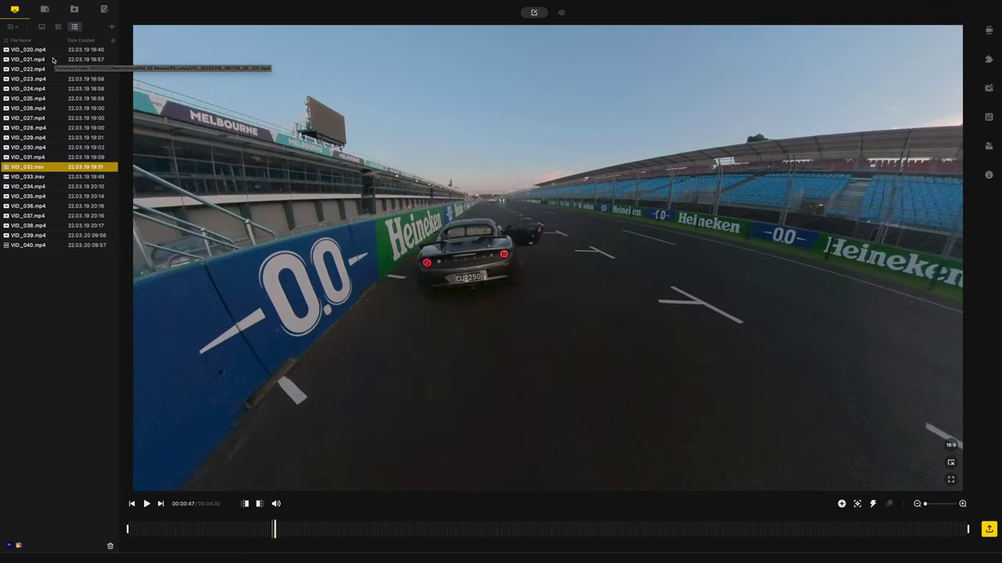
# Try the compact media list with file sizes, and set the media list back to large thumbnails.
pyautogui.click(57, 26)
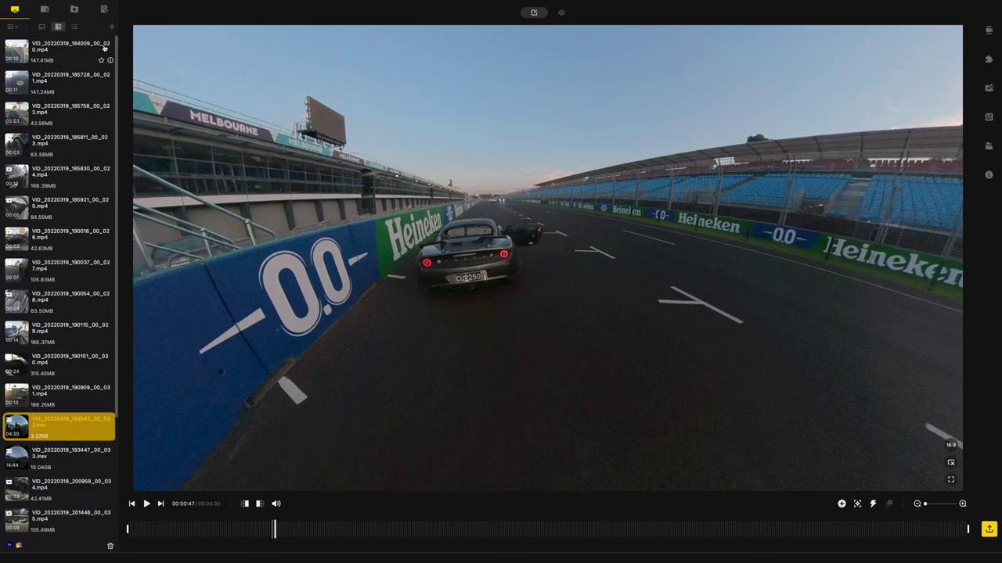
pyautogui.click(43, 27)
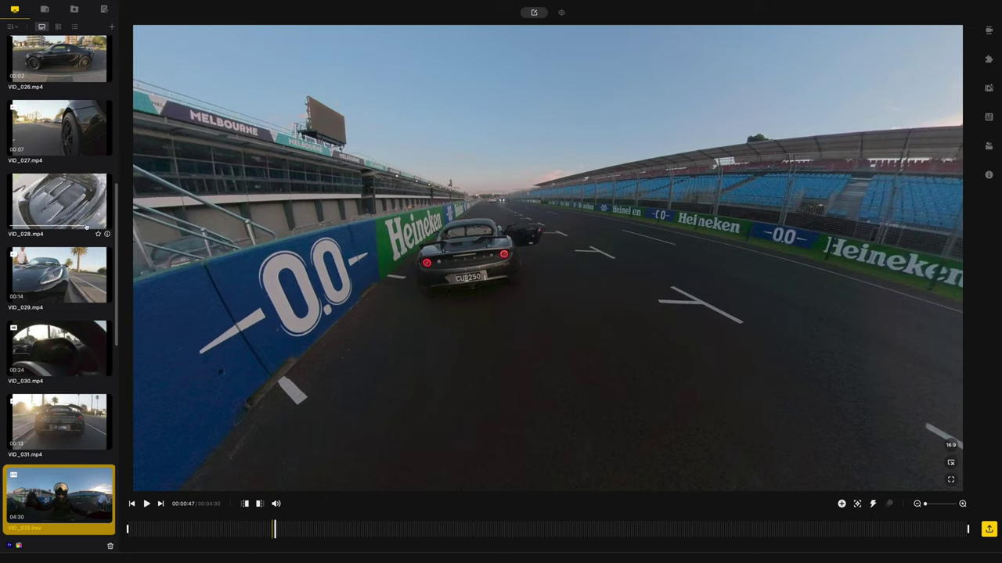
pyautogui.scroll(2, 55, 234)
# Look at the empty second media collection and the export queue, and return to the imported clips.
pyautogui.click(45, 9)
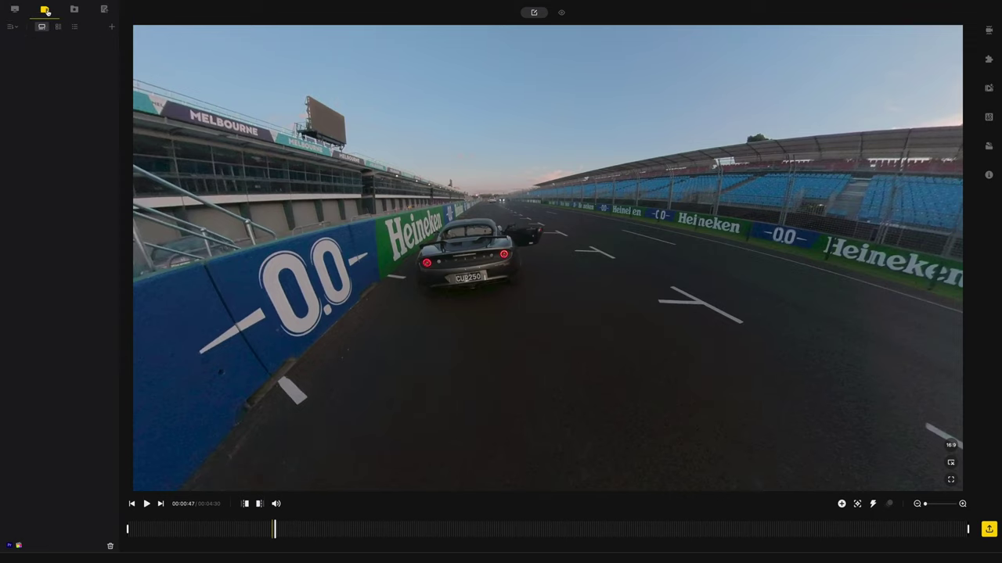
pyautogui.click(104, 10)
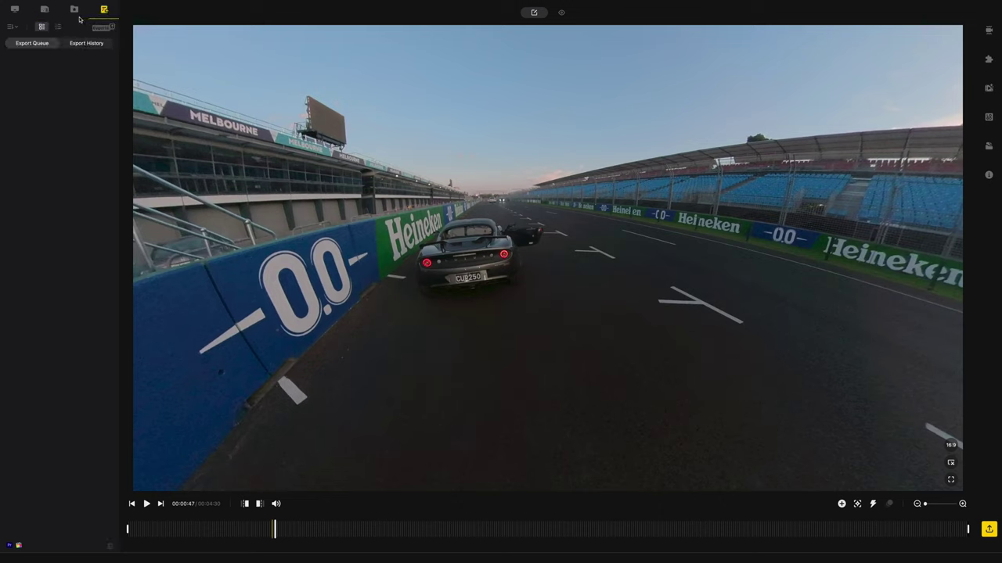
pyautogui.click(15, 9)
pyautogui.click(112, 28)
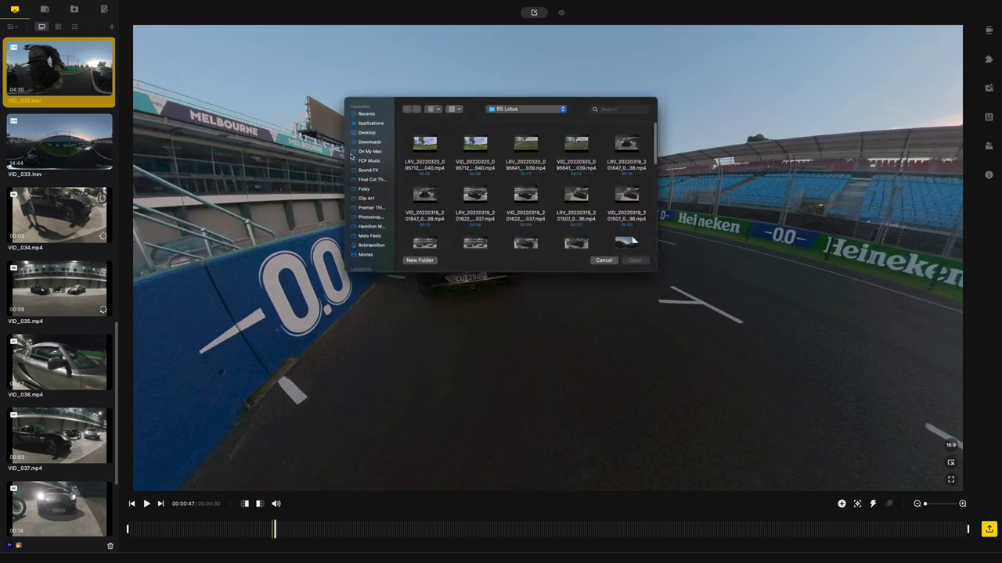
pyautogui.scroll(-2, 564, 201)
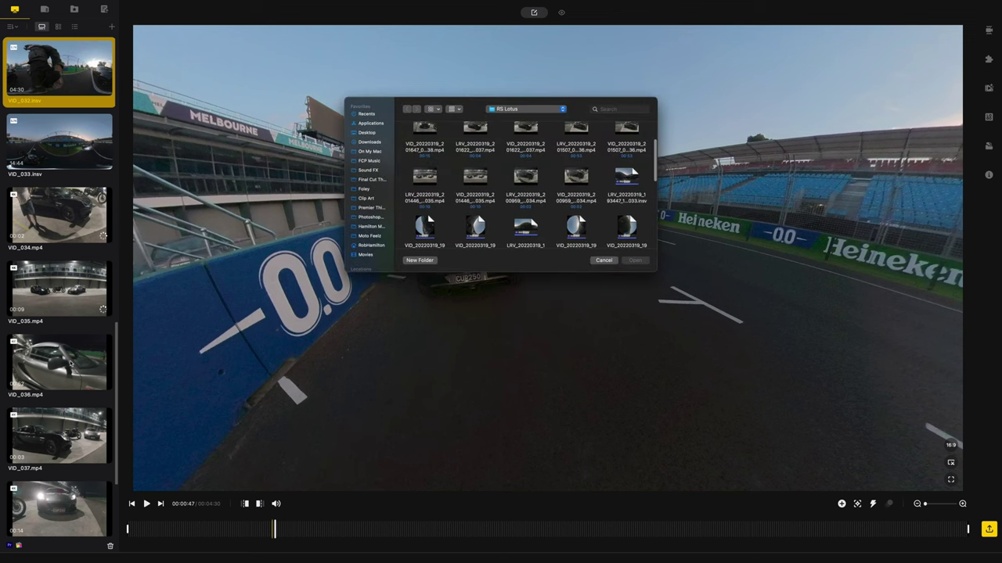
pyautogui.press('Escape')
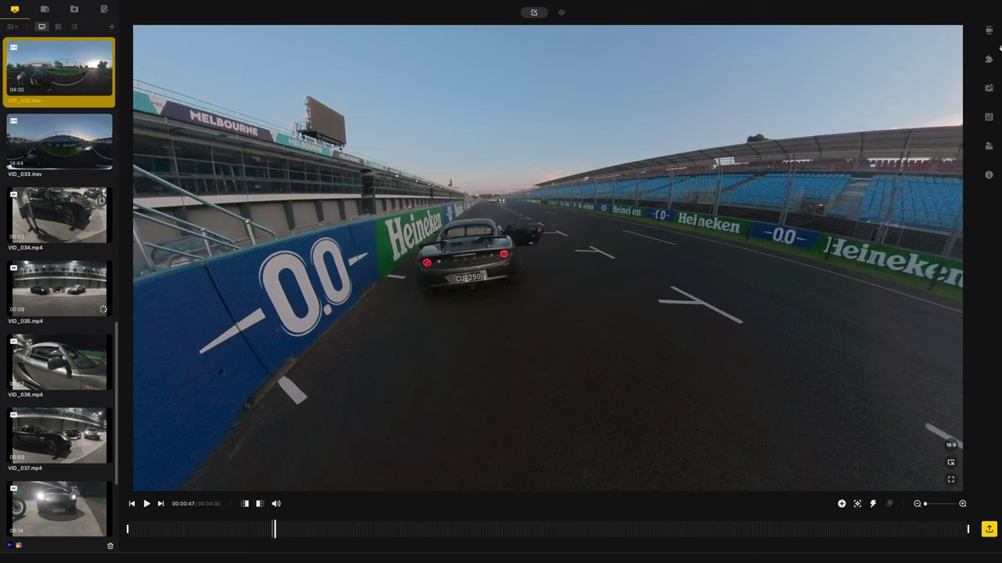
# Turn off FlowState Stabilization, aim the view back at the car, and play the unstabilized footage from about one minute in.
pyautogui.click(989, 30)
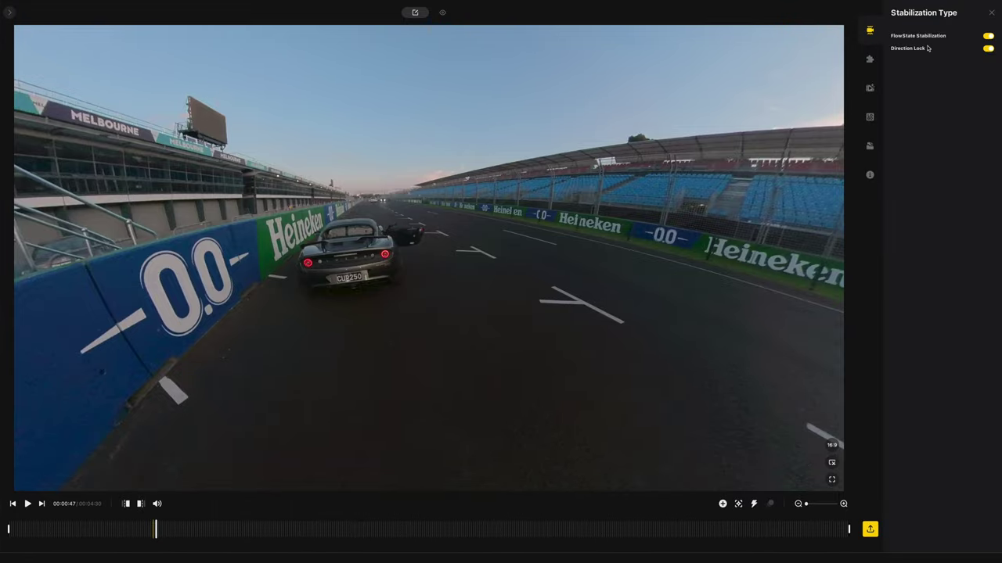
pyautogui.click(988, 37)
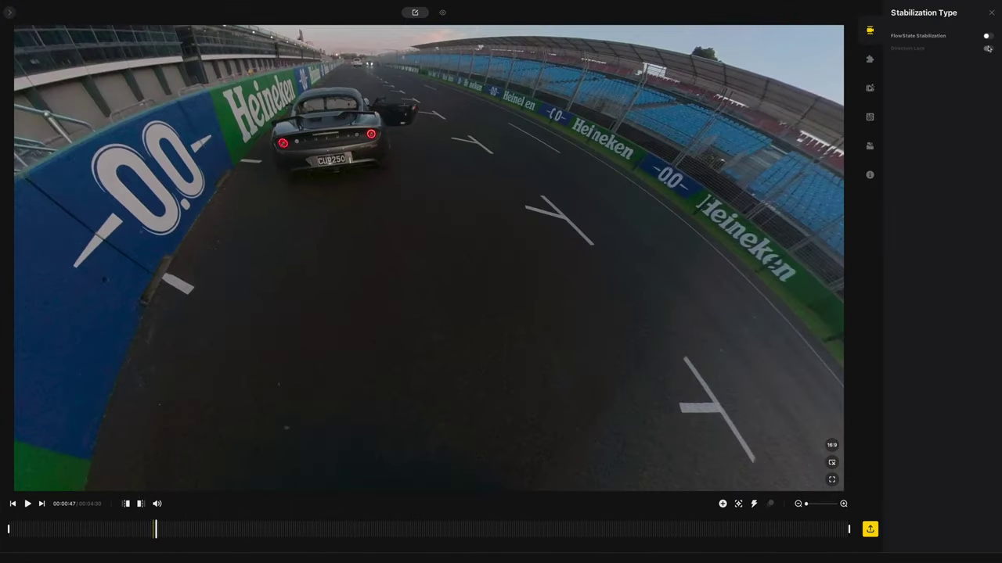
pyautogui.moveTo(579, 118); pyautogui.dragTo(407, 305)
pyautogui.moveTo(157, 529); pyautogui.dragTo(199, 529)
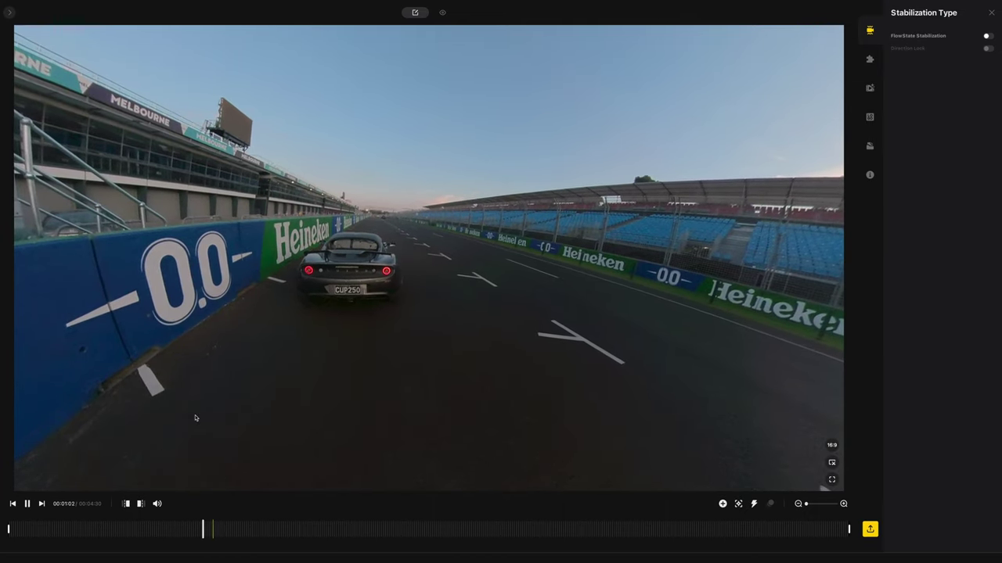
# Turn on FlowState Stabilization and Direction Lock for the clip, and re-aim the view at the car.
pyautogui.click(988, 36)
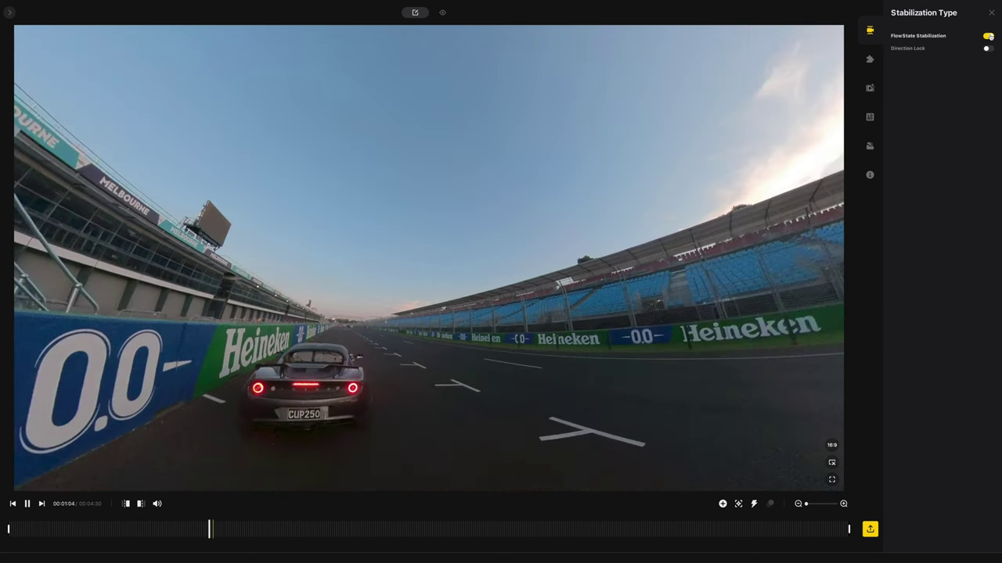
pyautogui.moveTo(683, 241); pyautogui.dragTo(599, 175)
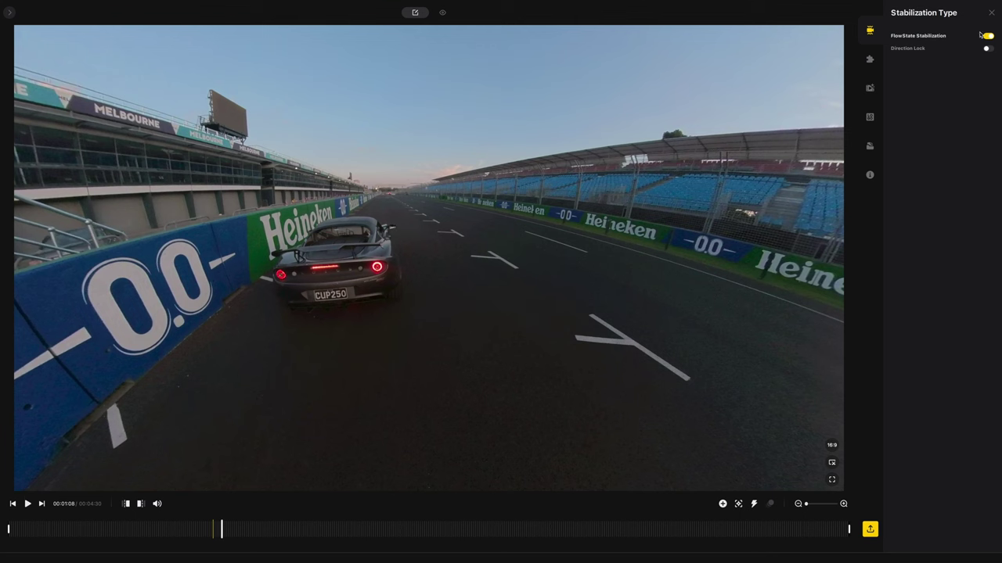
pyautogui.click(988, 49)
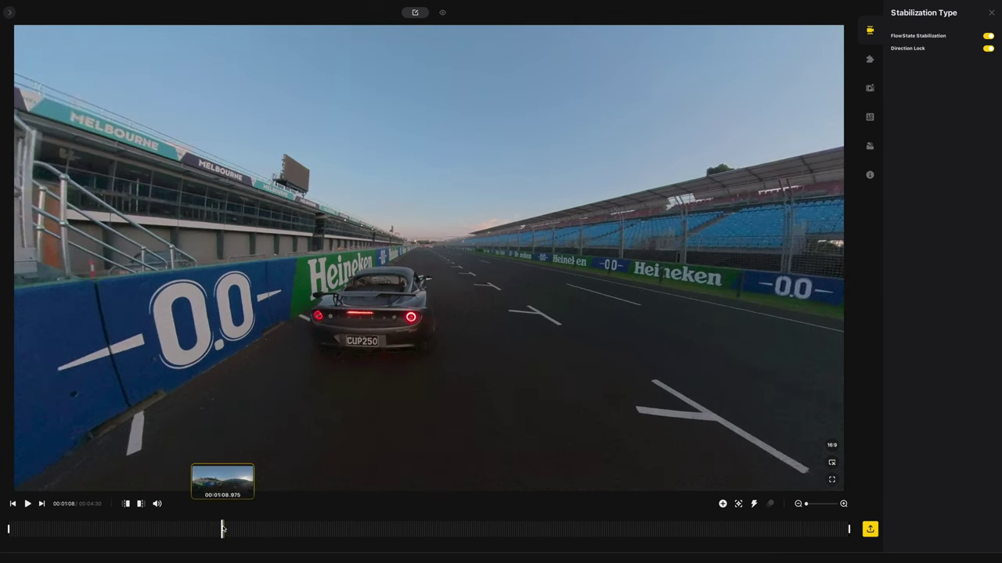
# Play a further section of the lap with Direction Lock off and on to compare, leaving it on.
pyautogui.press('space')
pyautogui.click(353, 530)
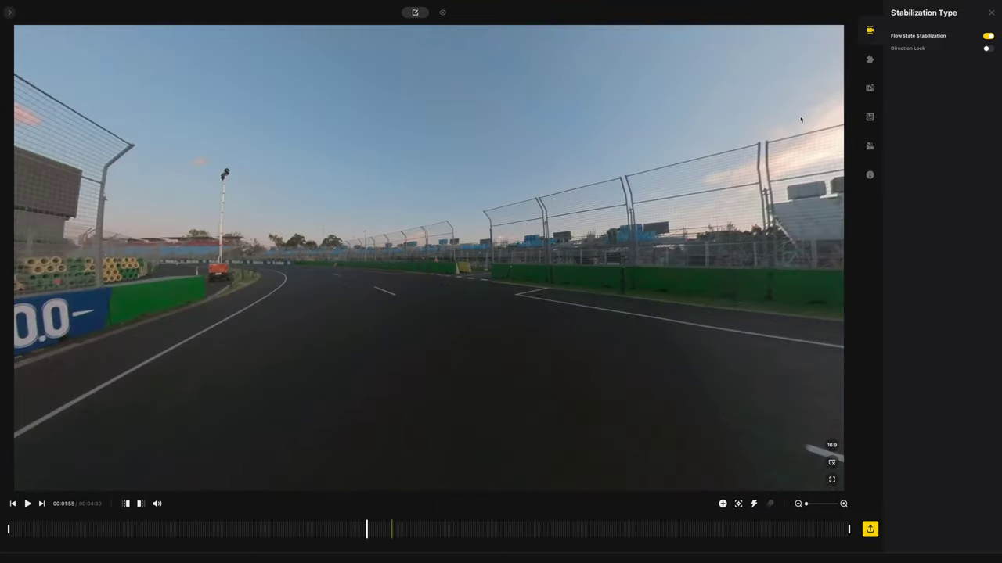
pyautogui.click(987, 48)
pyautogui.click(501, 304)
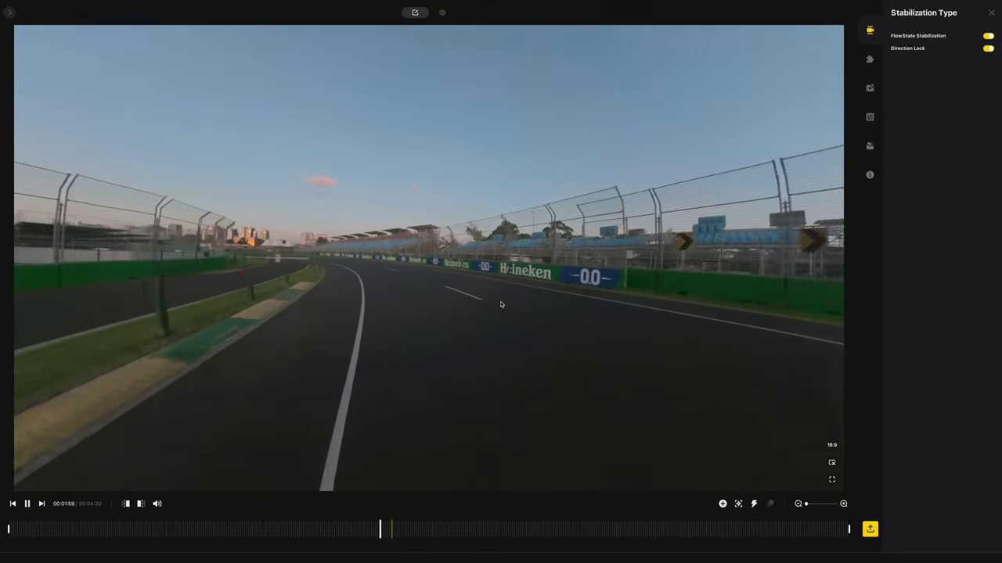
pyautogui.click(987, 47)
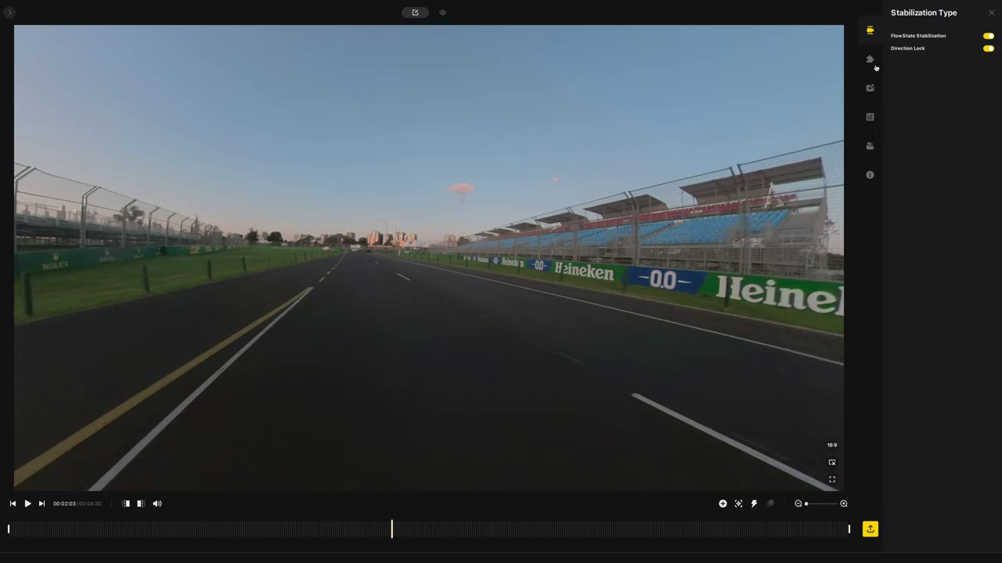
# Check the Stitching options, and preview Color Plus and AquaVision 2.0 one at a time, turning each off again.
pyautogui.click(869, 59)
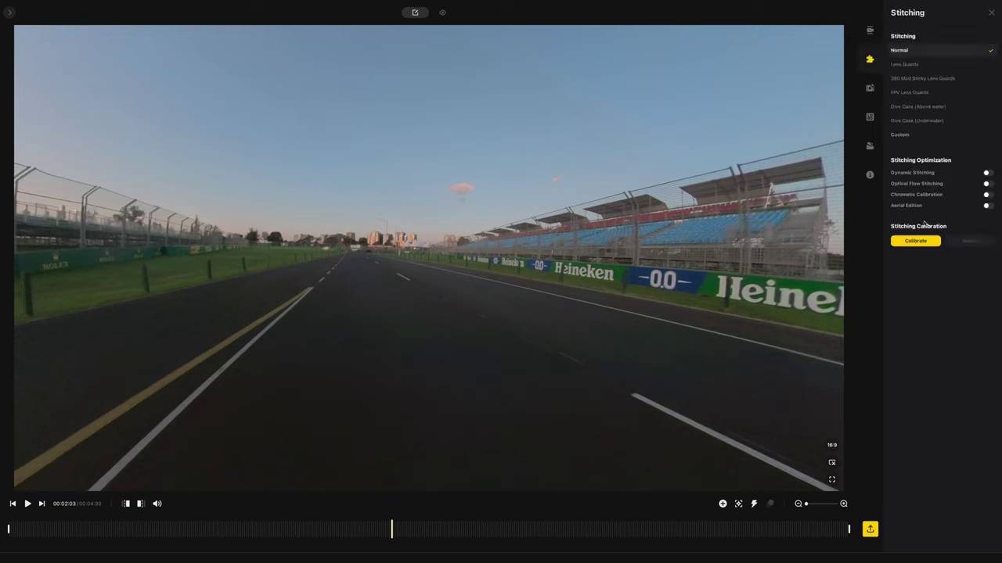
pyautogui.click(870, 88)
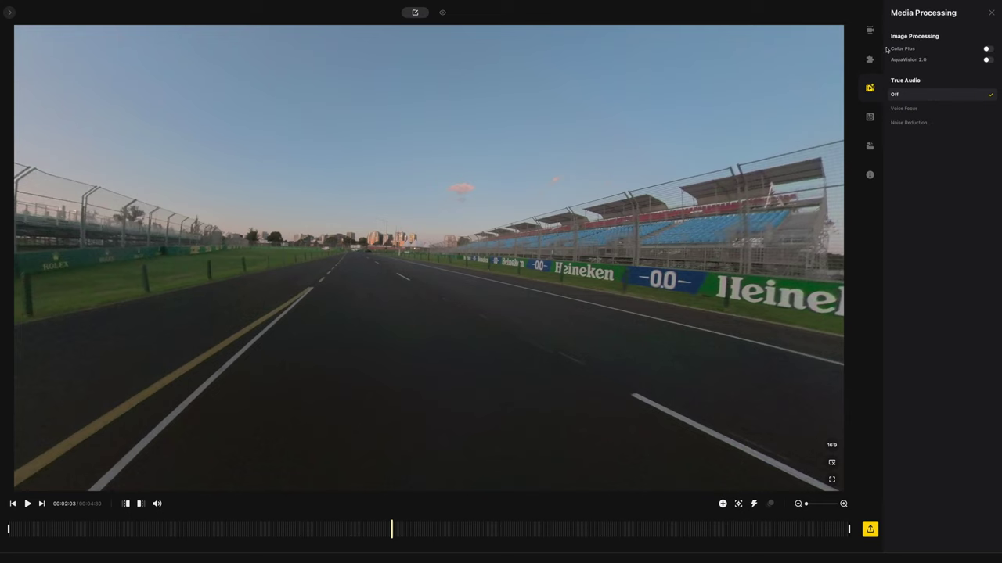
pyautogui.click(987, 50)
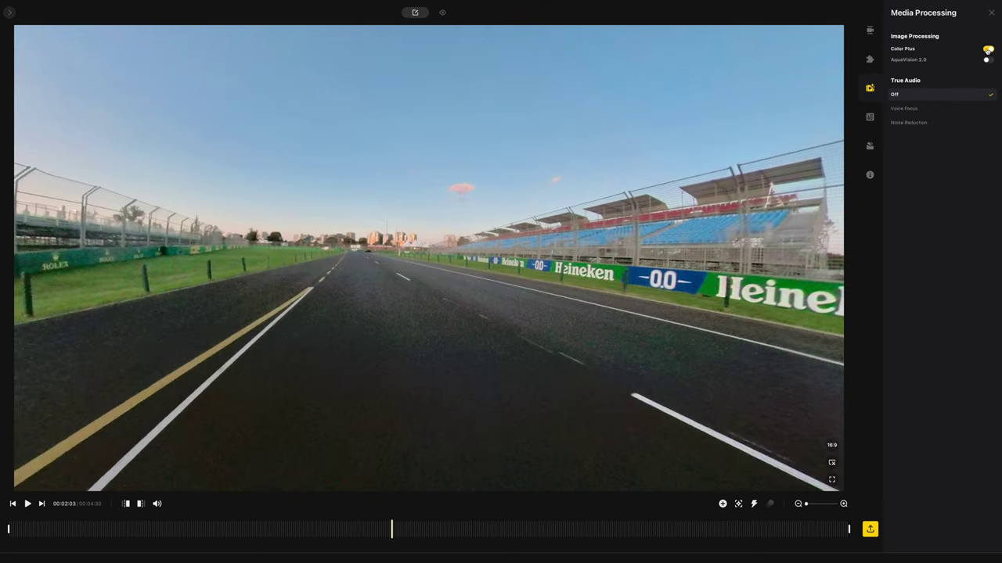
pyautogui.click(986, 49)
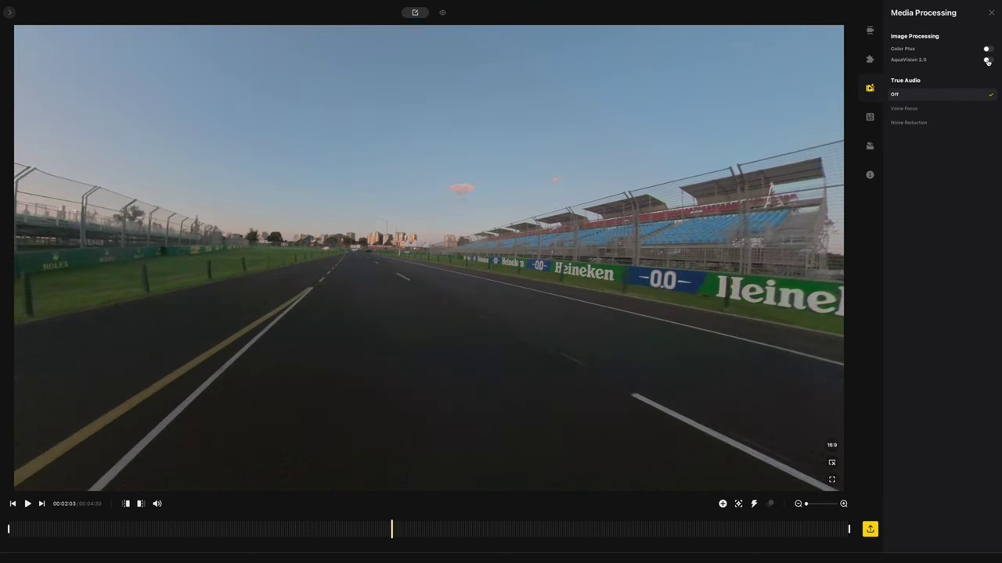
pyautogui.click(988, 60)
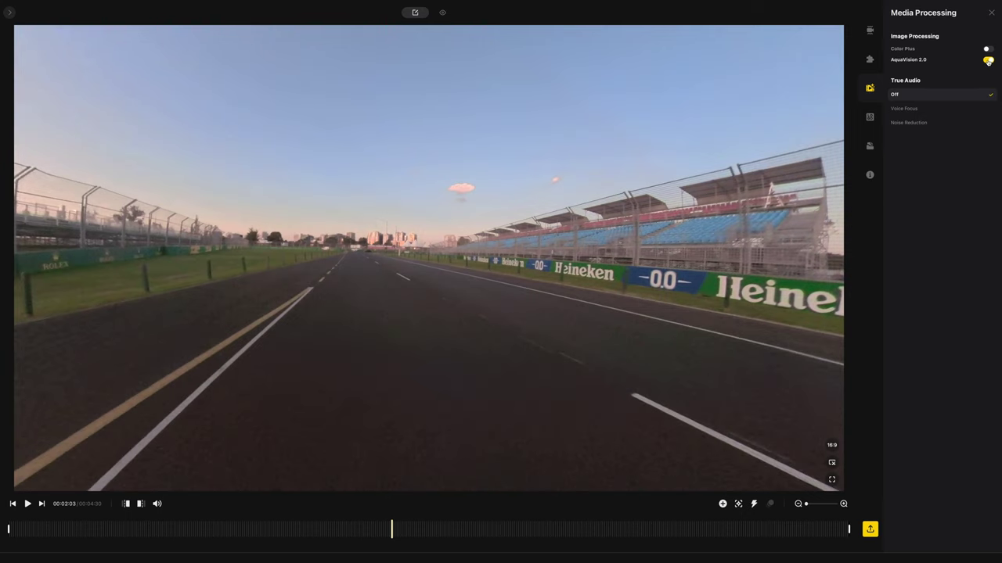
pyautogui.click(988, 60)
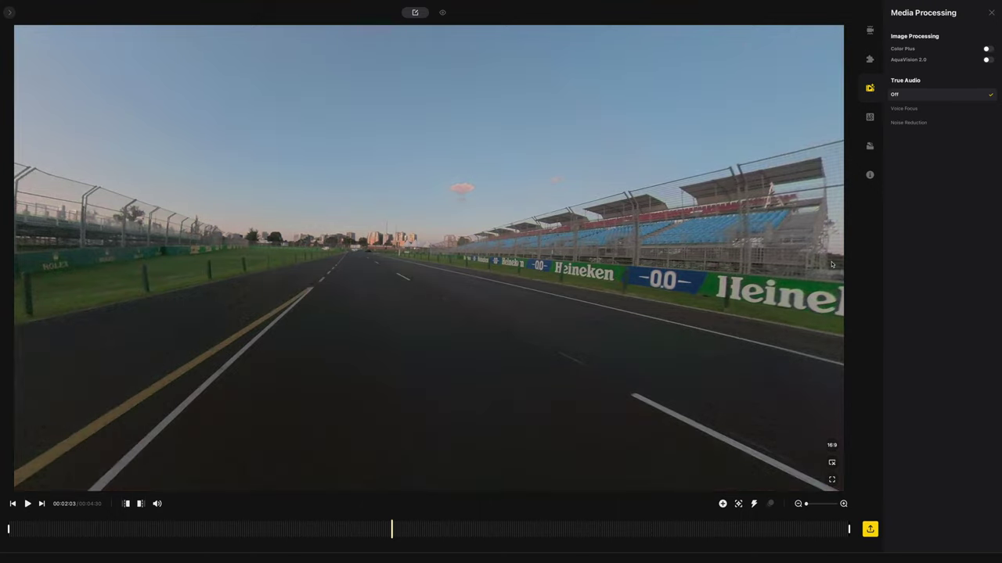
# Recheck the stabilization settings and look around the clip in 360 viewing mode, returning to the reframing mode with the view aimed down the track.
pyautogui.click(869, 31)
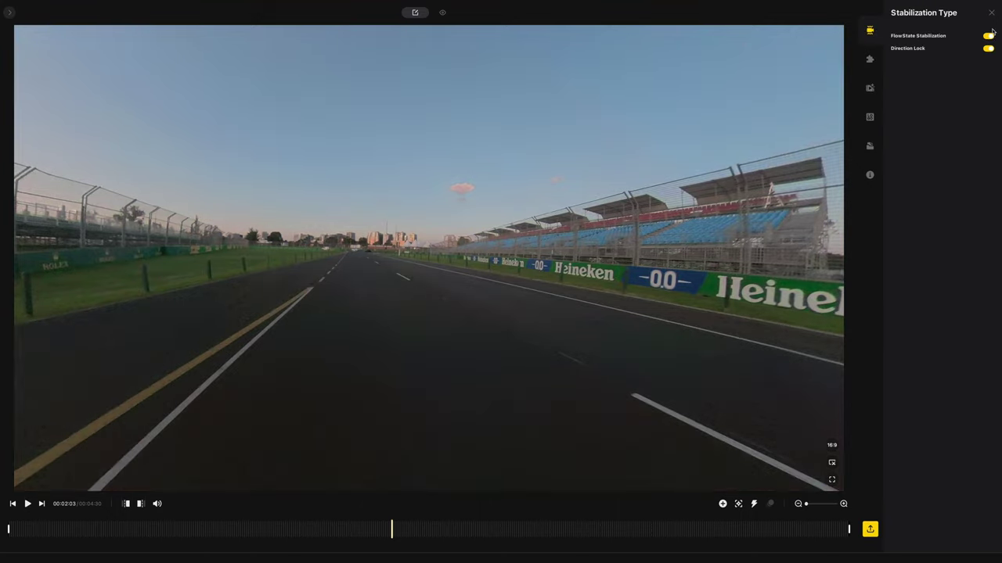
pyautogui.click(442, 12)
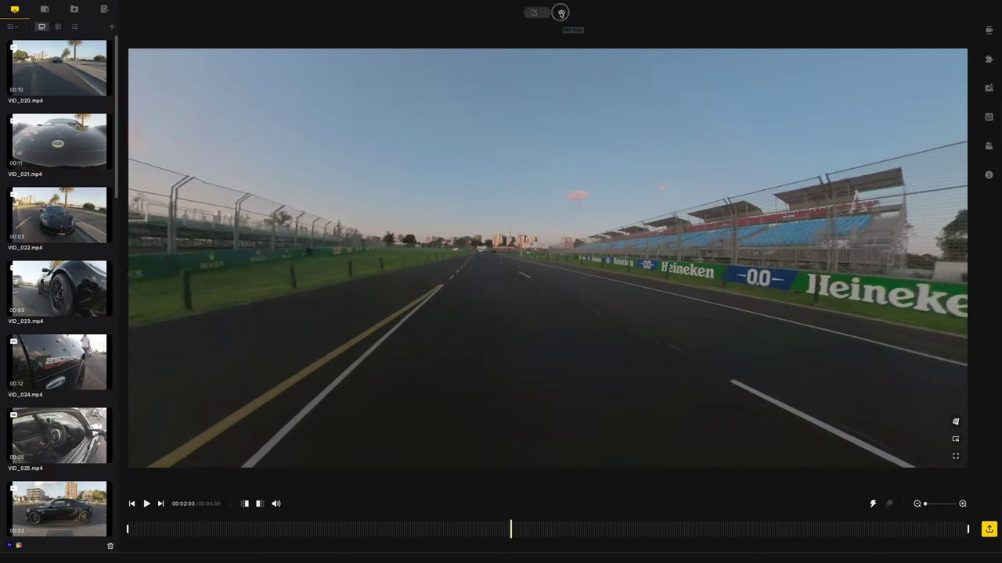
pyautogui.moveTo(515, 201)
pyautogui.mouseDown()
pyautogui.moveTo(501, 196)
pyautogui.moveTo(529, 210)
pyautogui.mouseUp()
pyautogui.click(534, 13)
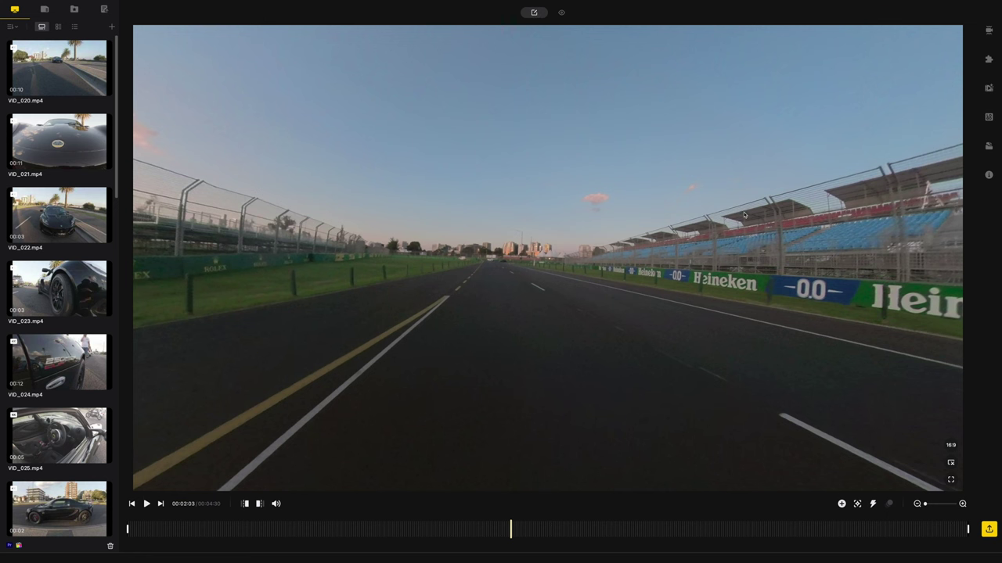
pyautogui.moveTo(943, 447); pyautogui.dragTo(838, 397)
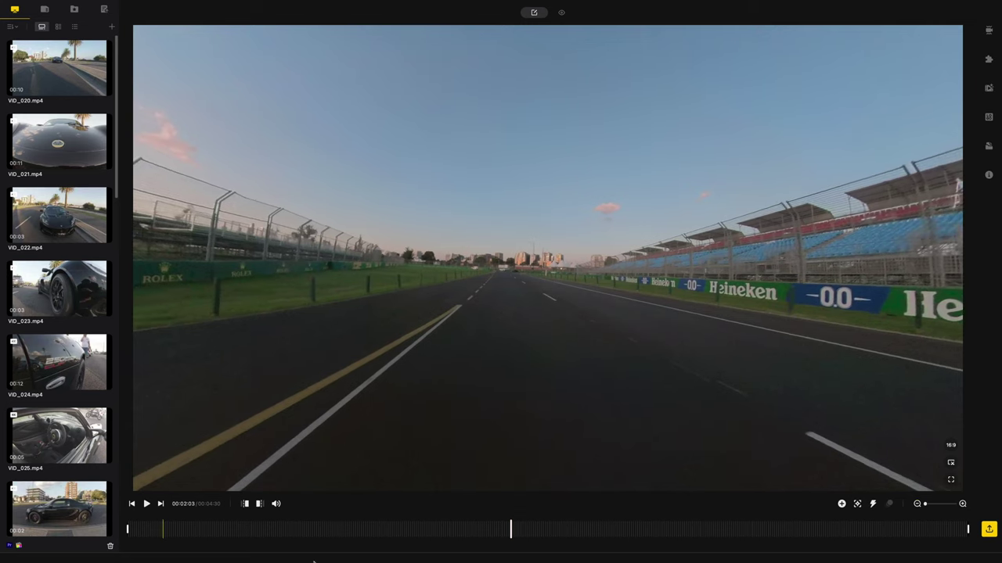
# Preview the 2.35:1 and 9:16 aspect ratios for the clip, and return the frame to 16:9.
pyautogui.click(951, 446)
pyautogui.click(932, 445)
pyautogui.click(961, 397)
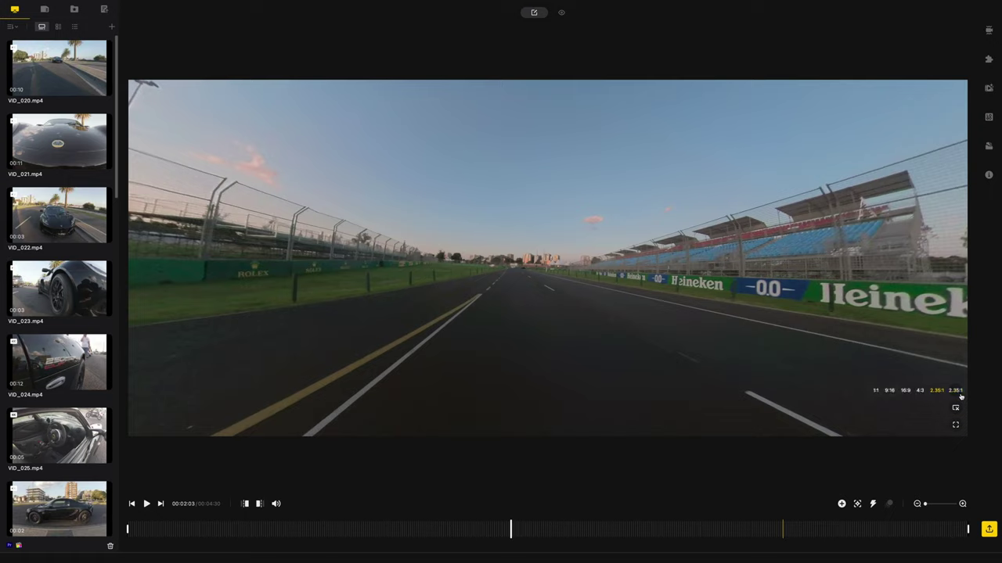
pyautogui.click(890, 392)
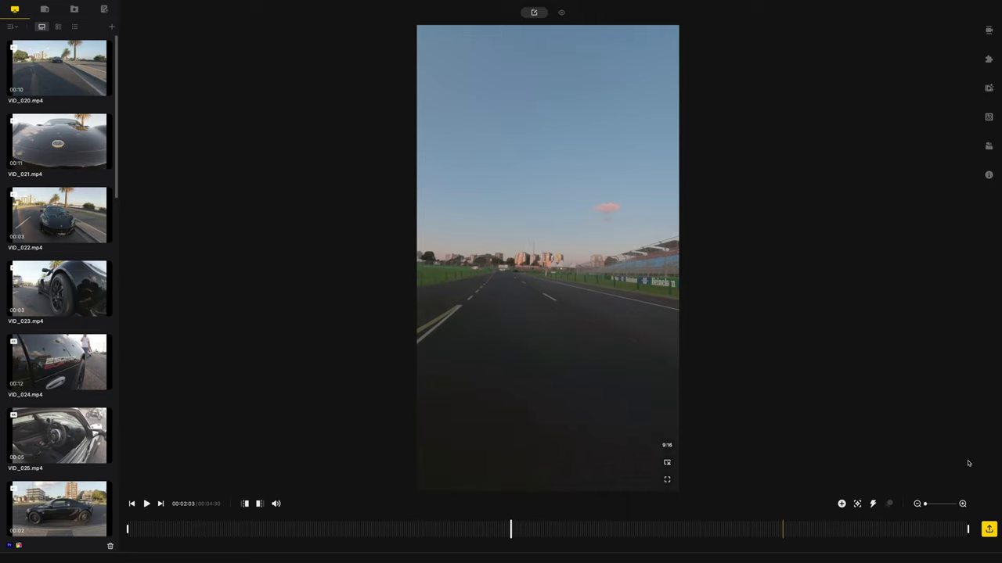
pyautogui.click(669, 450)
pyautogui.click(617, 446)
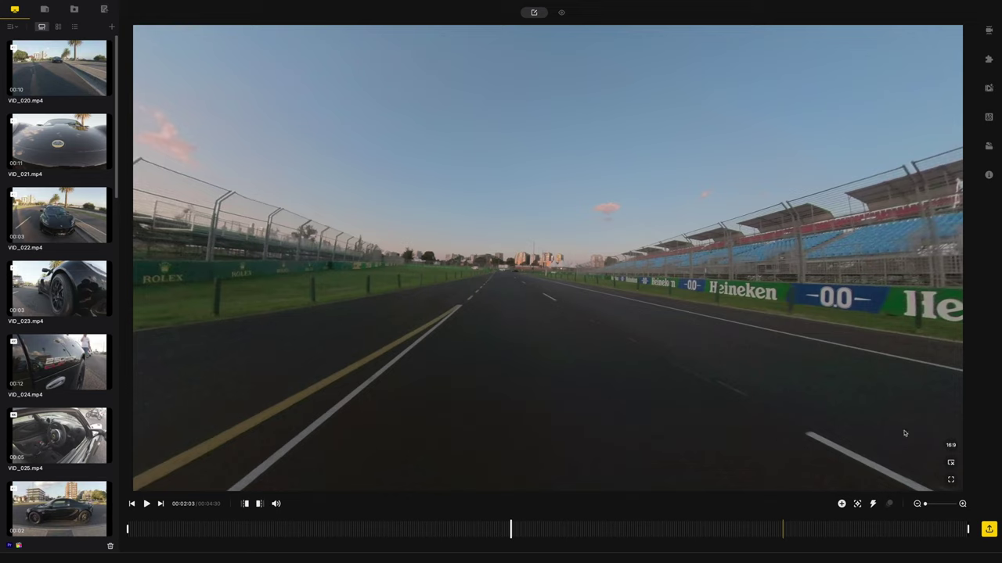
# Look at the screenshot save options without saving an image, and briefly view the clip in full screen.
pyautogui.click(951, 465)
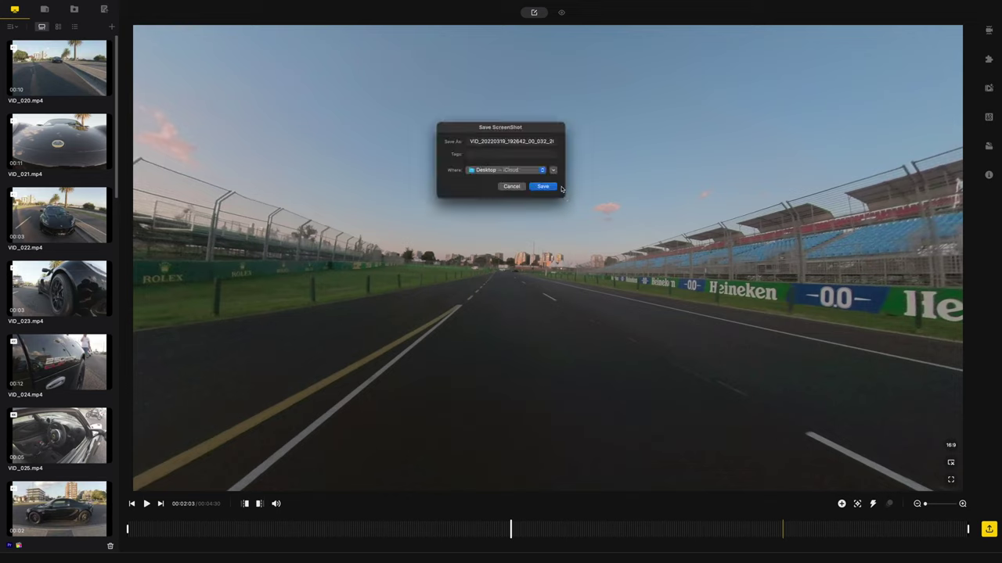
pyautogui.click(513, 186)
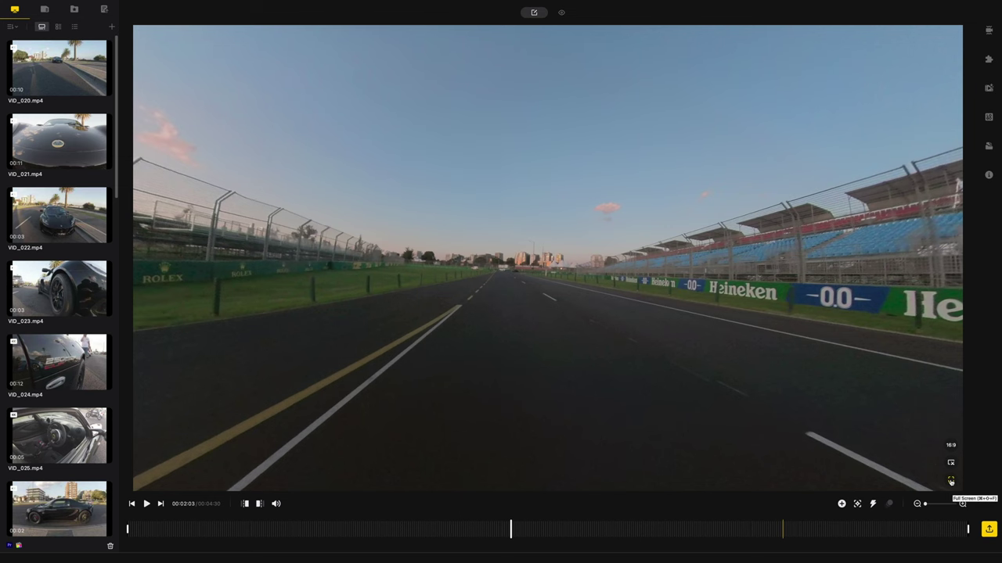
pyautogui.click(951, 479)
pyautogui.press('Escape')
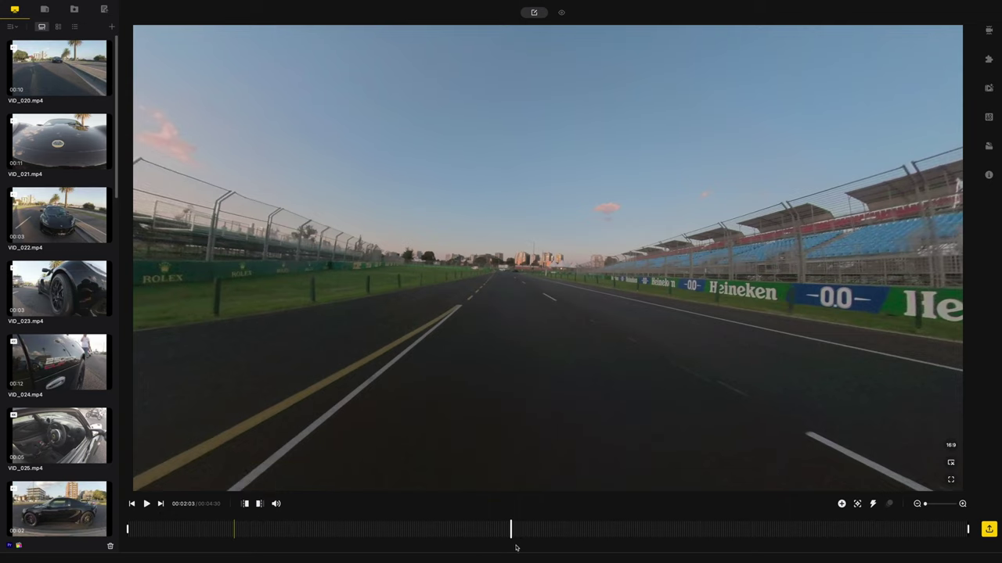
# Play a short section of the clip from 00:01:30 and mute its sound.
pyautogui.moveTo(510, 529); pyautogui.dragTo(408, 529)
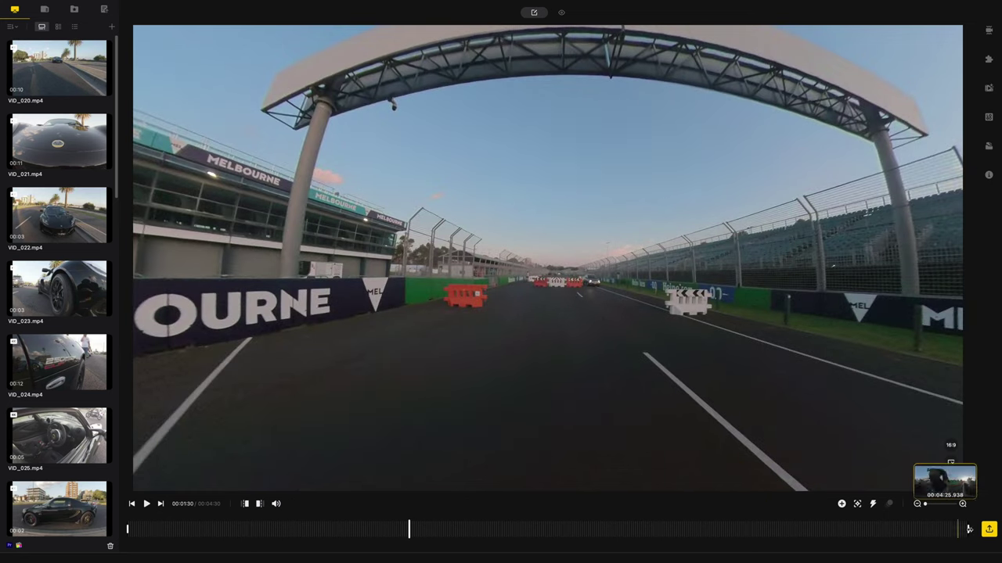
pyautogui.click(146, 504)
pyautogui.click(147, 504)
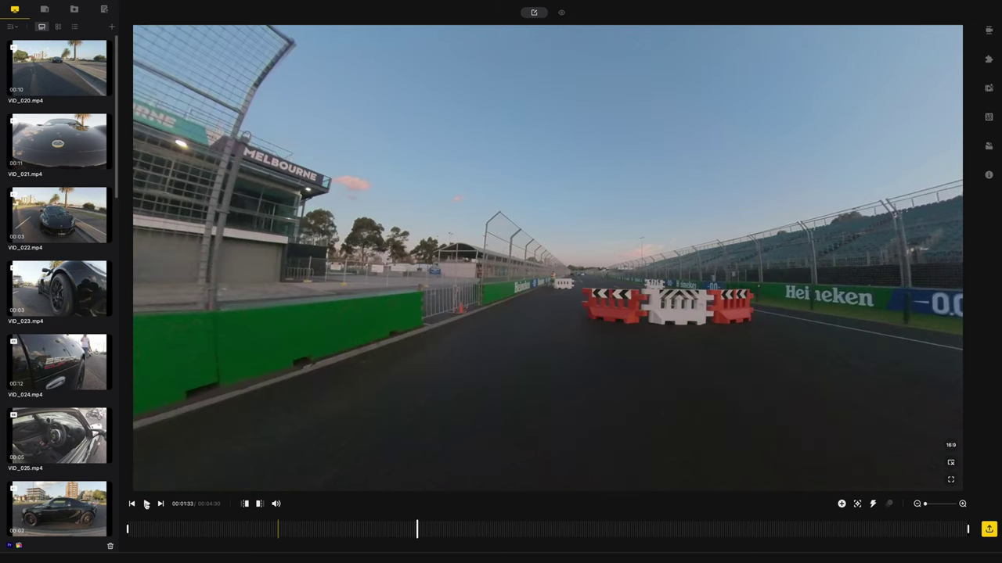
pyautogui.moveTo(289, 504)
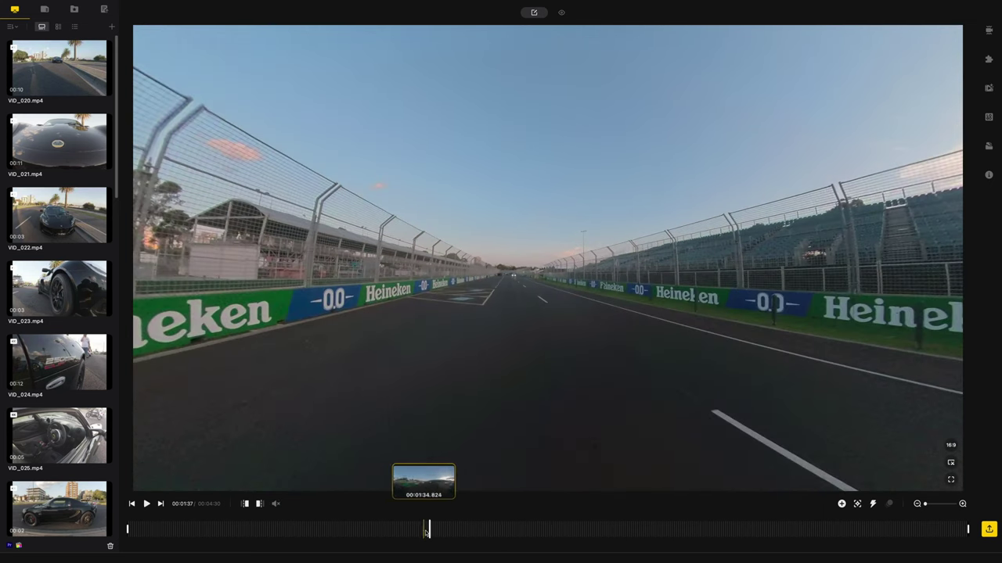
# Trim the clip's start to about 00:01:07, where the car is directly ahead beside the pit wall.
pyautogui.moveTo(427, 529); pyautogui.dragTo(338, 528)
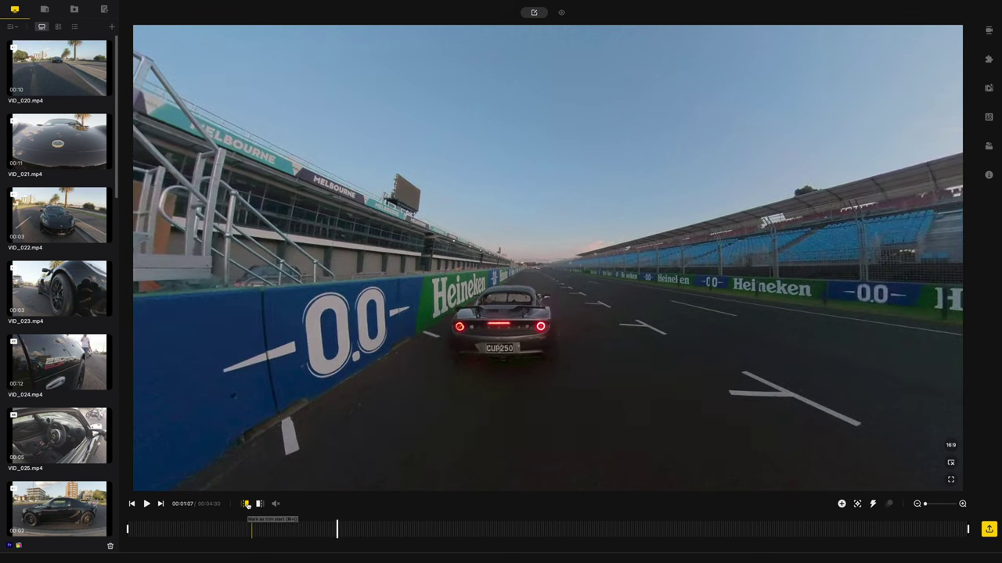
pyautogui.click(245, 504)
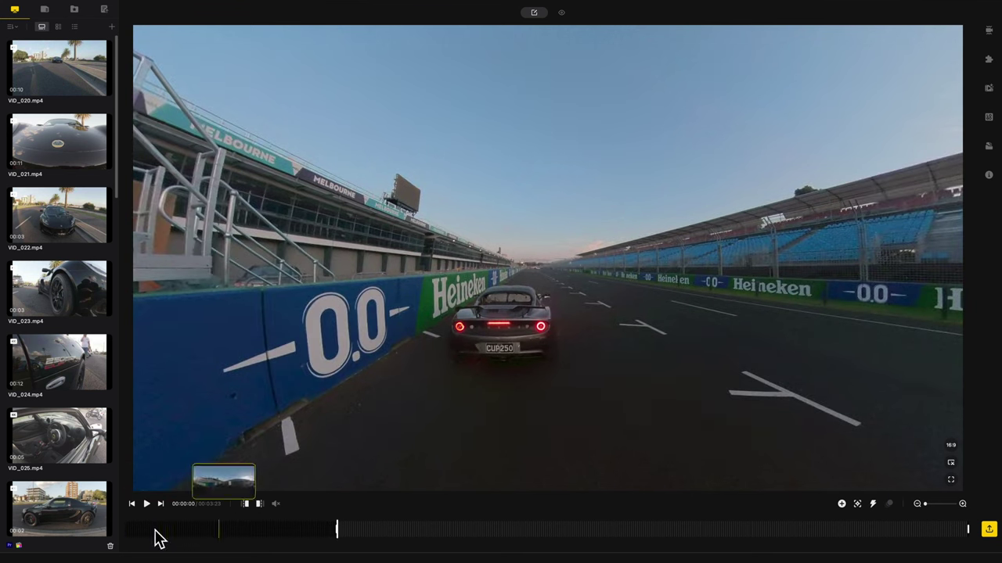
pyautogui.click(337, 530)
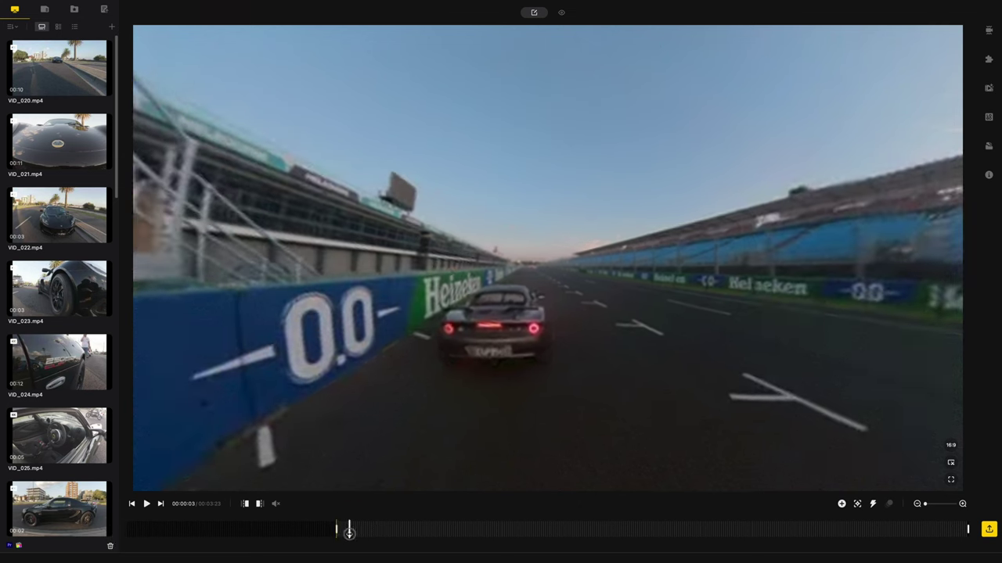
pyautogui.click(210, 531)
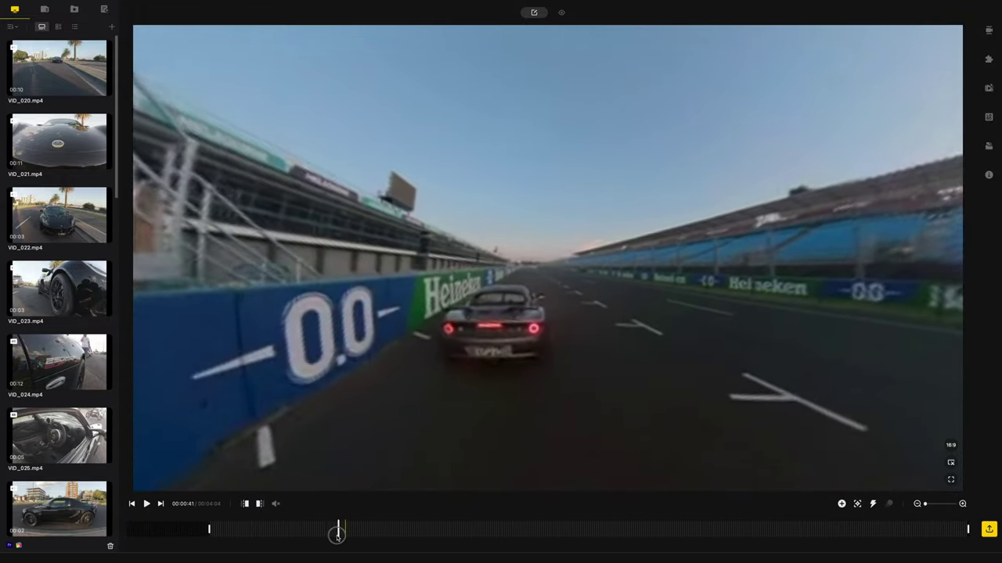
pyautogui.click(247, 505)
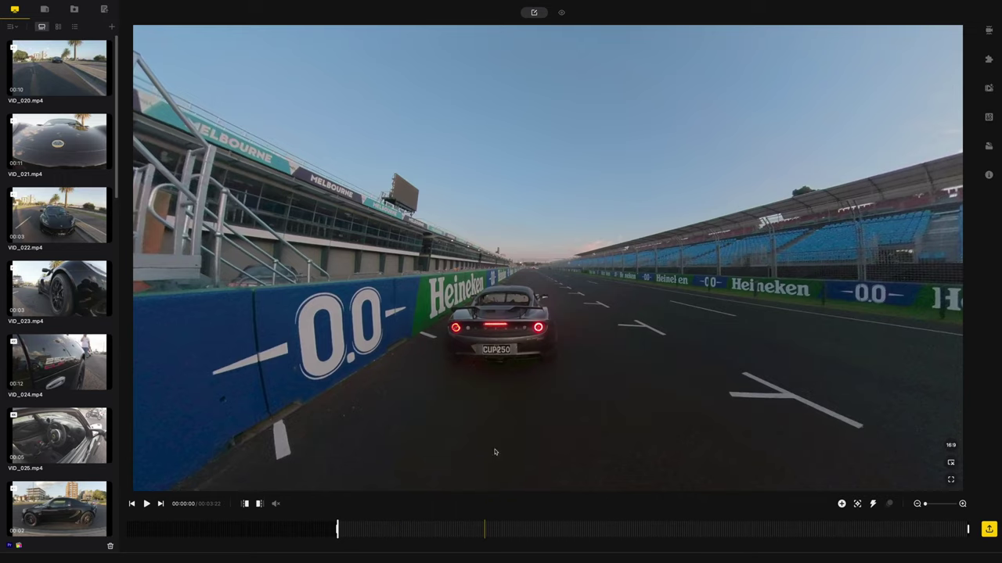
# Re-aim the view slightly to the right of the car ahead and add a keyframe at the trimmed start.
pyautogui.moveTo(527, 402); pyautogui.dragTo(502, 387)
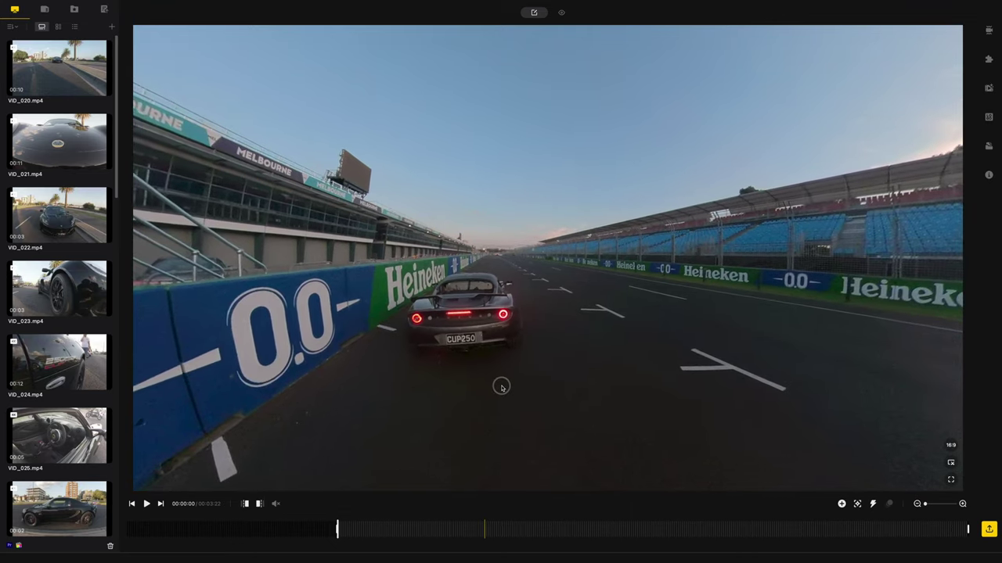
pyautogui.click(842, 504)
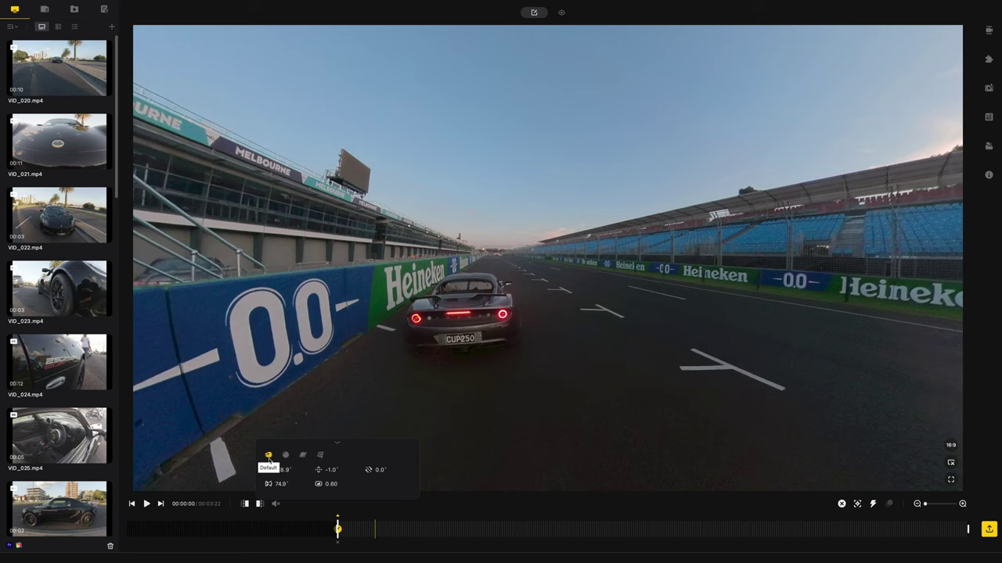
# Try zooming the first keyframe's view in on the car and far out, and reset it to the Default perspective.
pyautogui.scroll(3, 484, 393)
pyautogui.scroll(3, 484, 393)
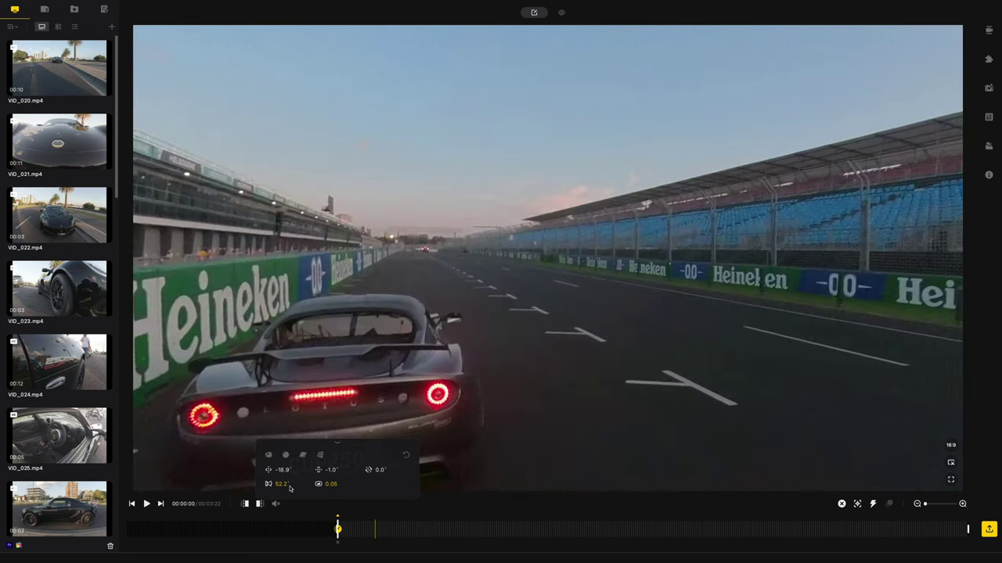
pyautogui.scroll(-10, 430, 407)
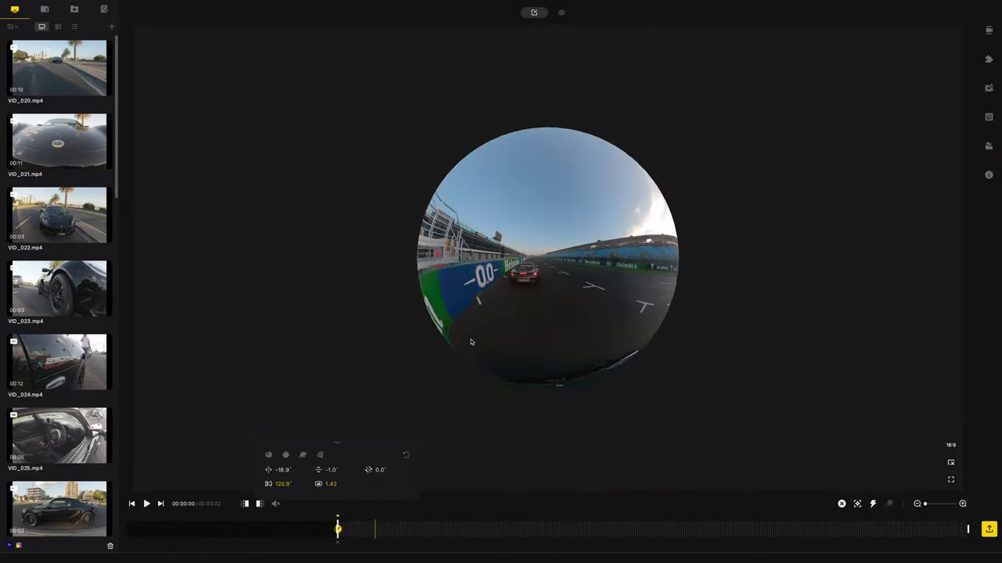
pyautogui.scroll(5, 471, 343)
pyautogui.scroll(1, 470, 343)
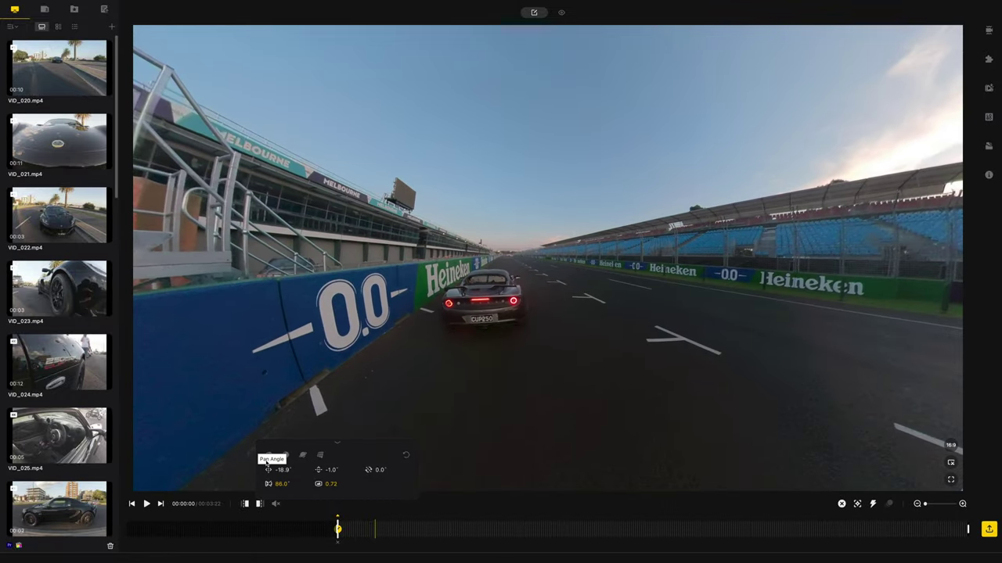
pyautogui.click(269, 455)
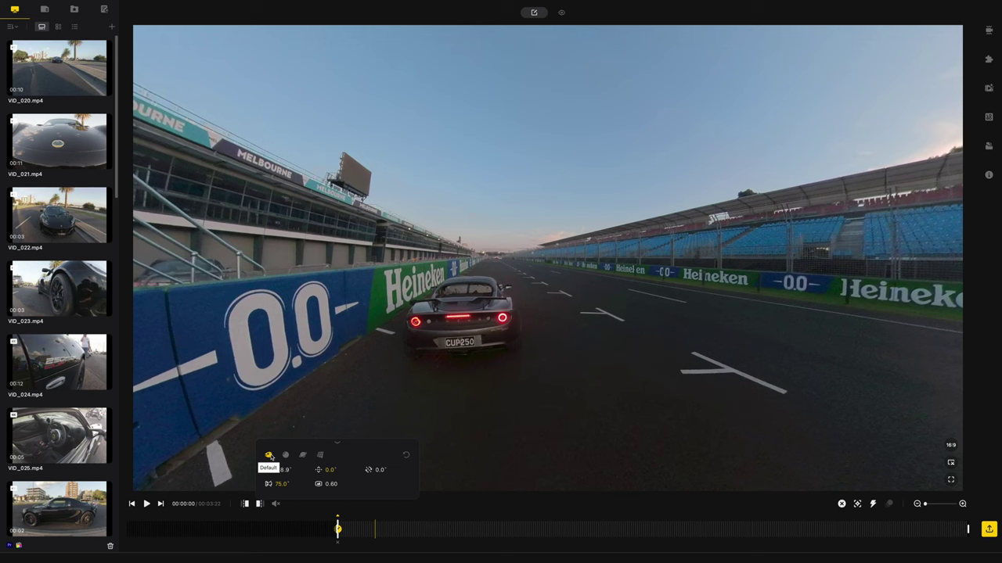
# Preview the spherical, Tiny Planet and Natural View perspectives on the first keyframe, and return it to Default.
pyautogui.click(285, 456)
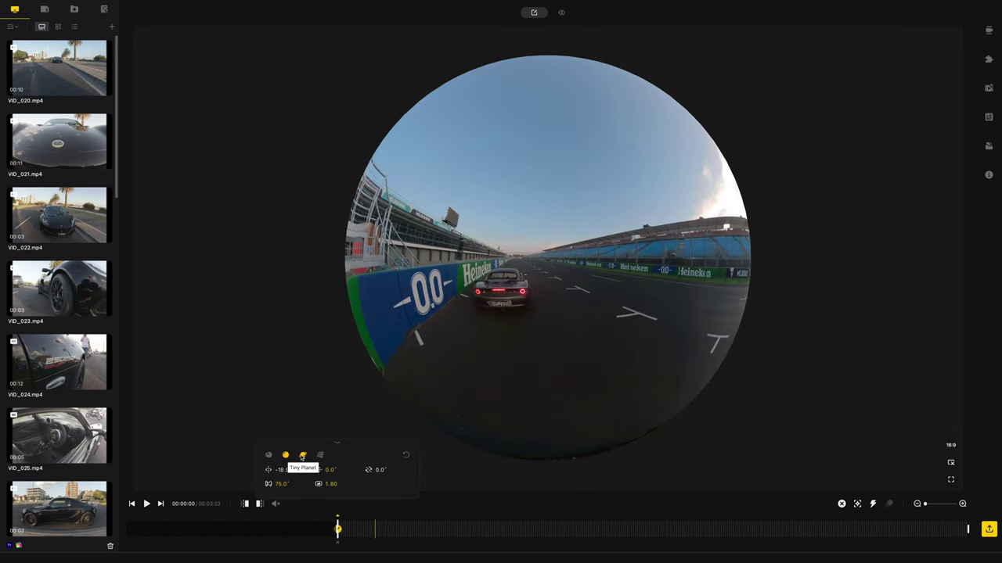
pyautogui.click(303, 456)
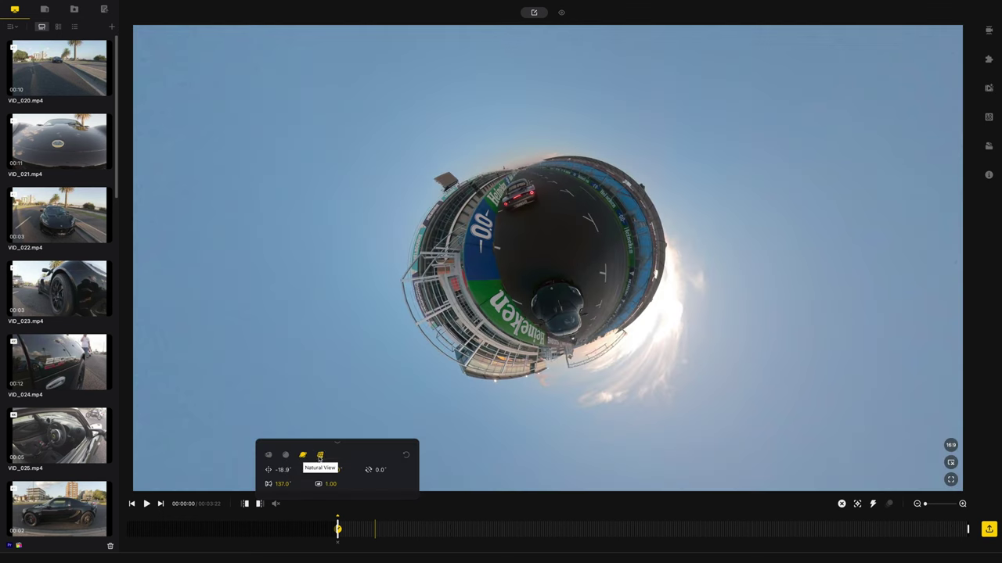
pyautogui.click(320, 456)
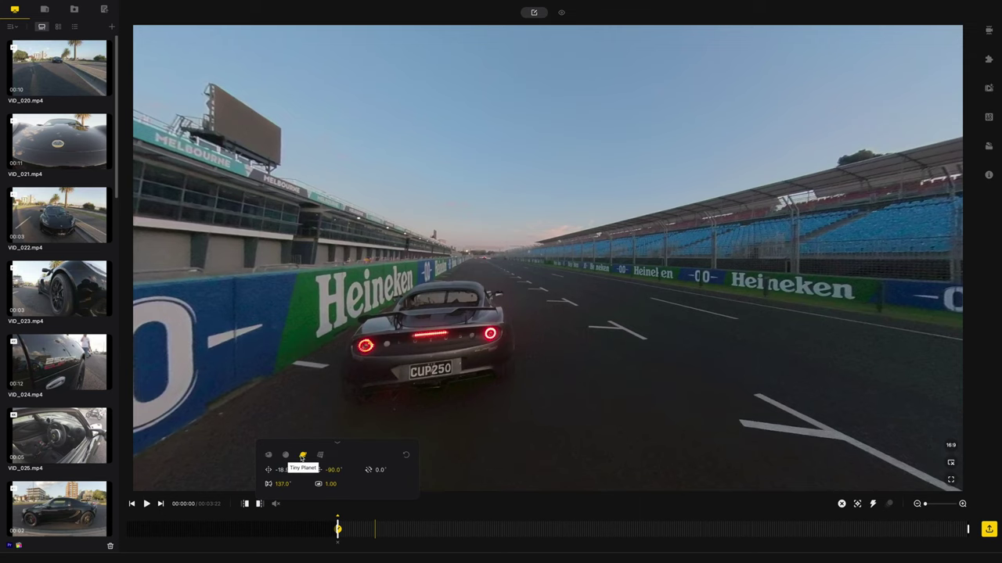
pyautogui.click(286, 455)
pyautogui.click(270, 455)
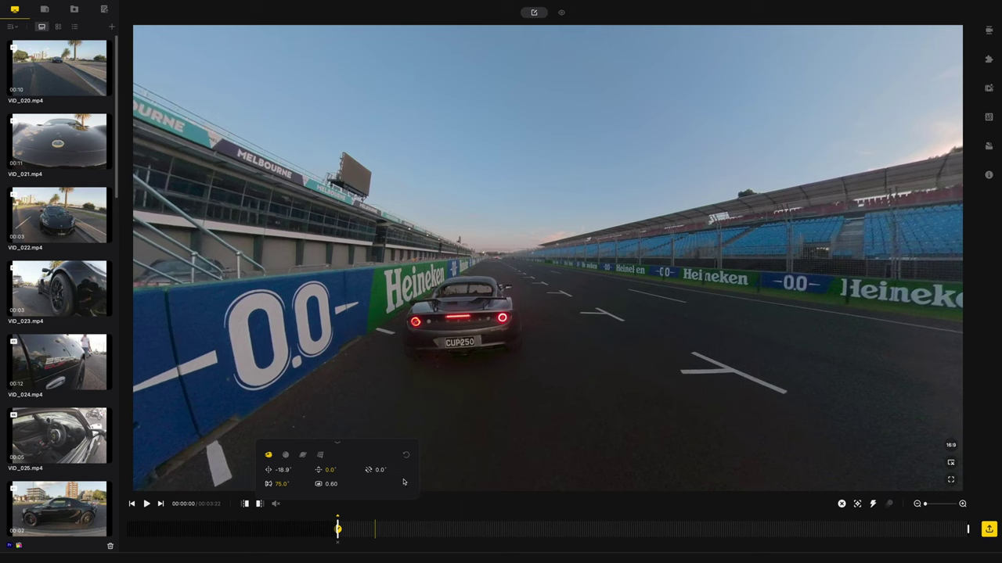
# Nudge the first keyframe's view to a pan of -18.2° and tilt of 0.5°, and add a second keyframe at 00:00:09.
pyautogui.moveTo(460, 402); pyautogui.dragTo(466, 399)
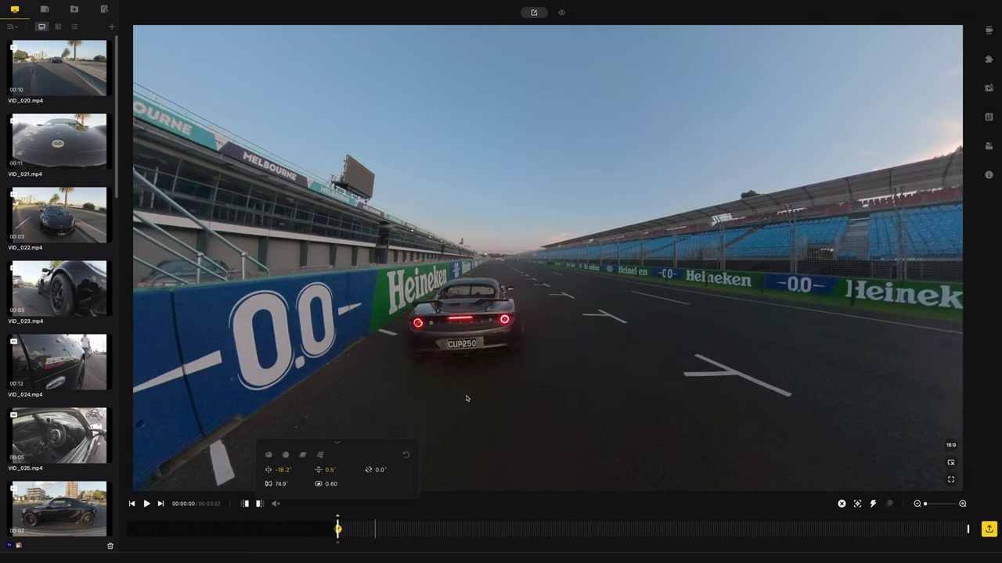
pyautogui.press('space')
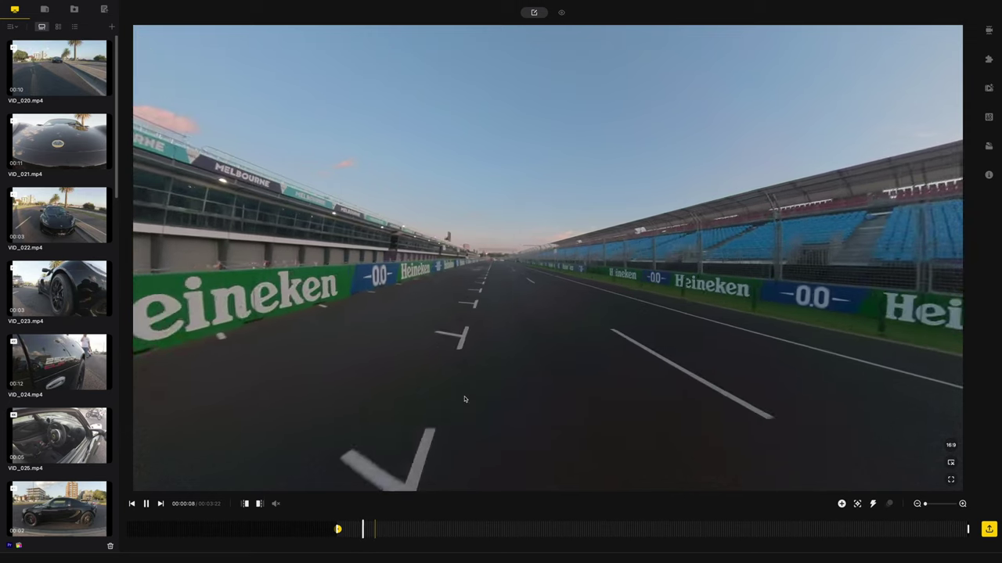
pyautogui.press('space')
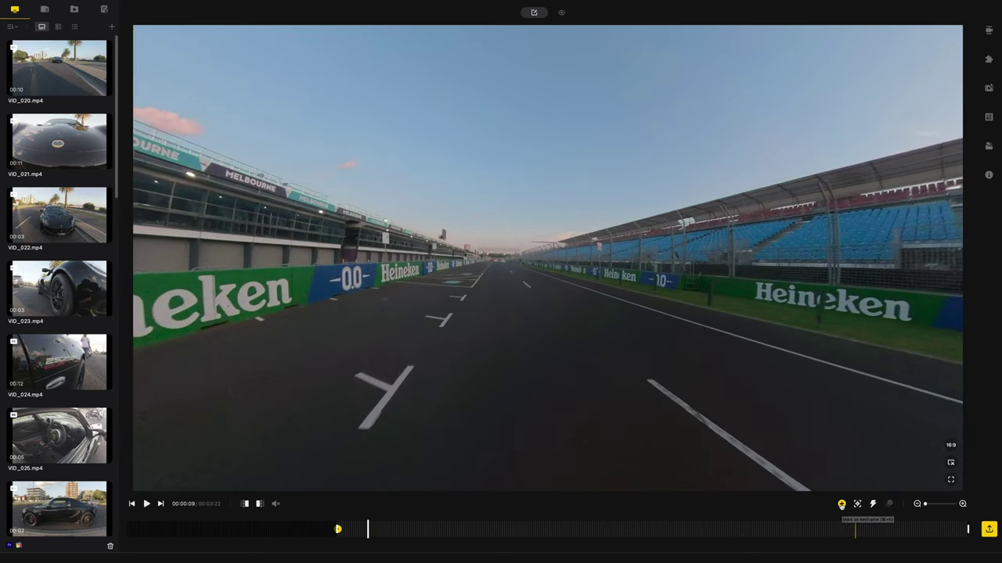
pyautogui.click(842, 504)
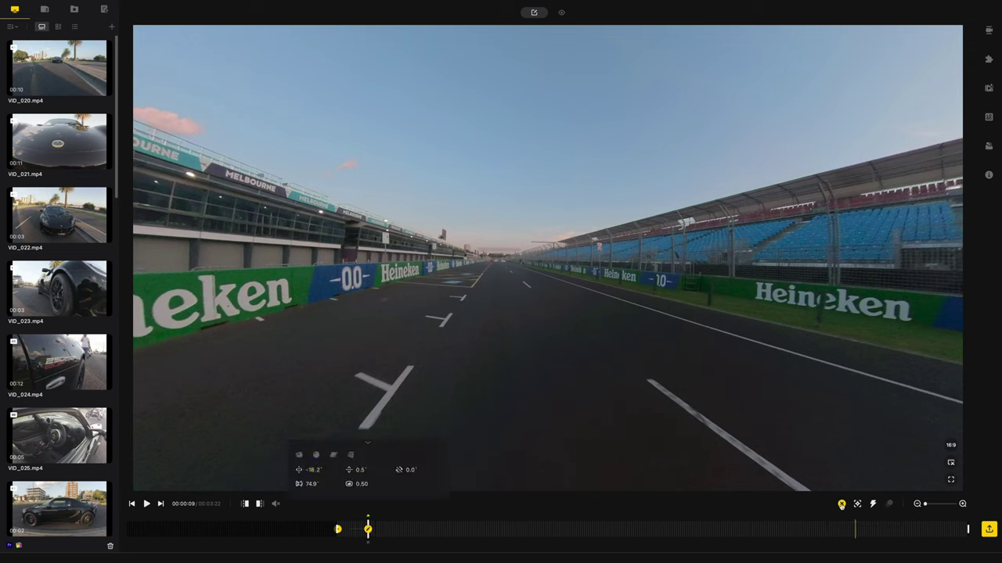
# Add a third keyframe at 00:00:11 with the view turned to the black car behind, at a pan of 169.8° and tilt of -14.5°.
pyautogui.moveTo(375, 531); pyautogui.dragTo(373, 529)
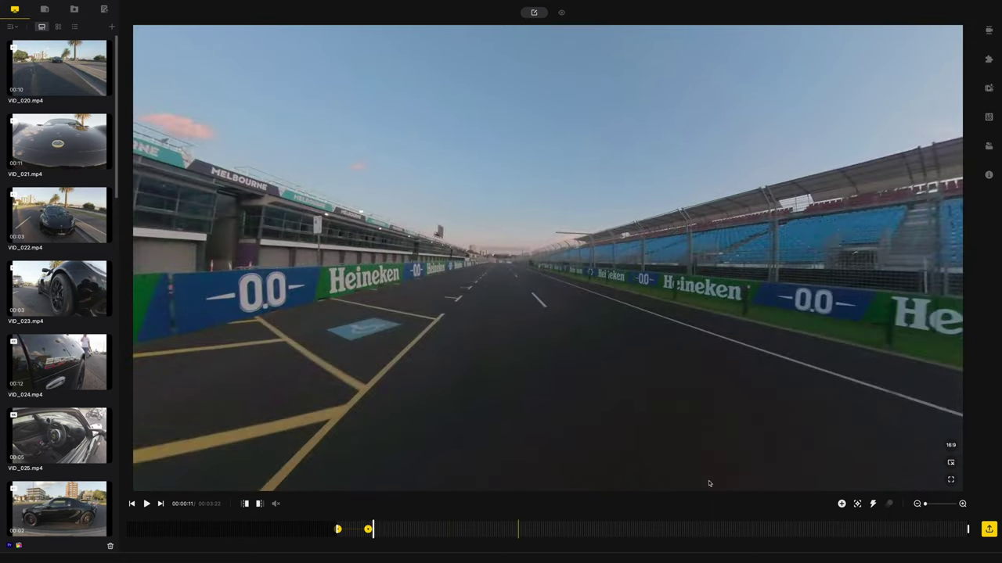
pyautogui.moveTo(603, 416); pyautogui.dragTo(430, 350)
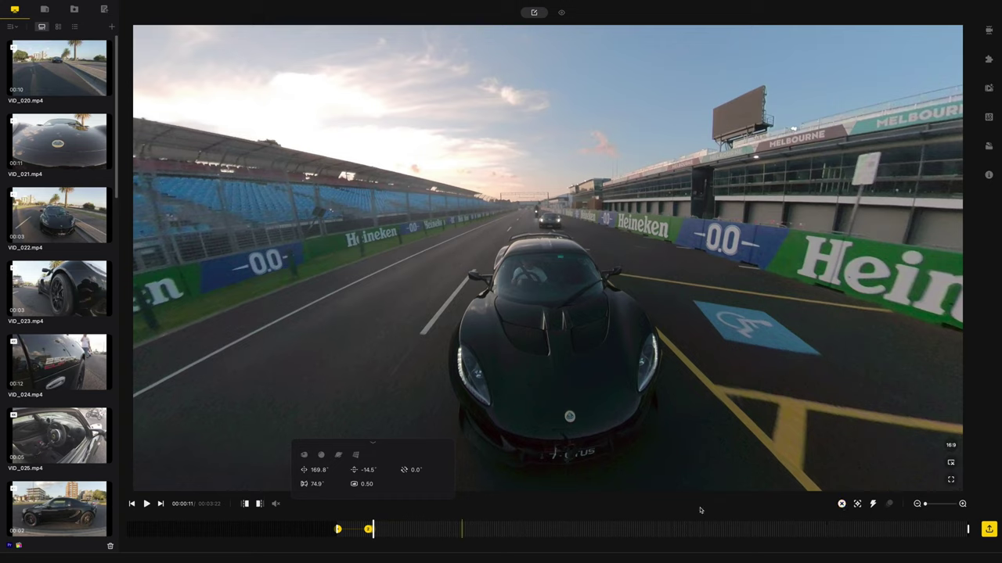
pyautogui.moveTo(925, 505); pyautogui.dragTo(927, 506)
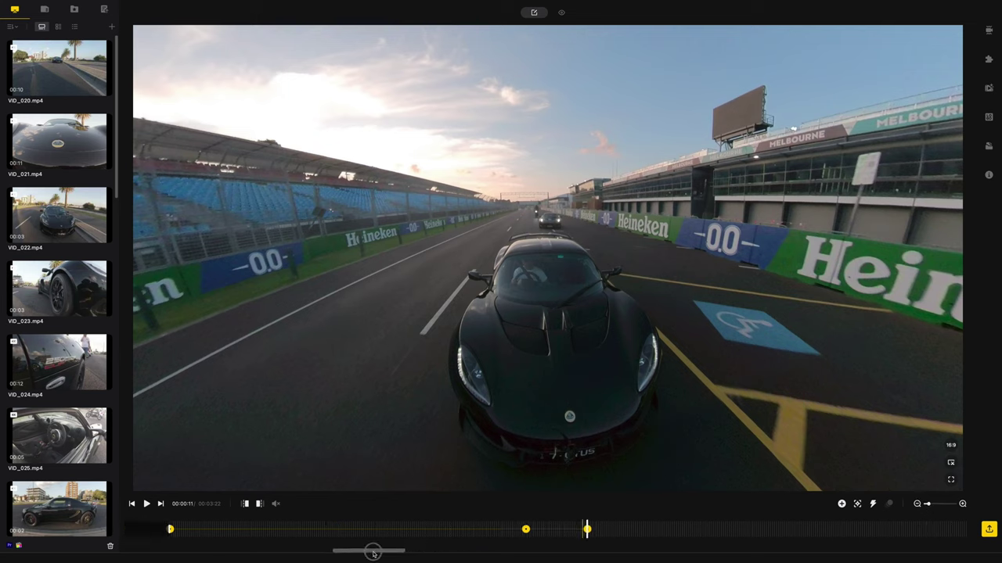
# Add a fourth keyframe at 00:00:17 with the view turned to the grandstand, at a pan of 270.4° and tilt of -5.3°.
pyautogui.moveTo(569, 524); pyautogui.dragTo(339, 526)
pyautogui.press('space')
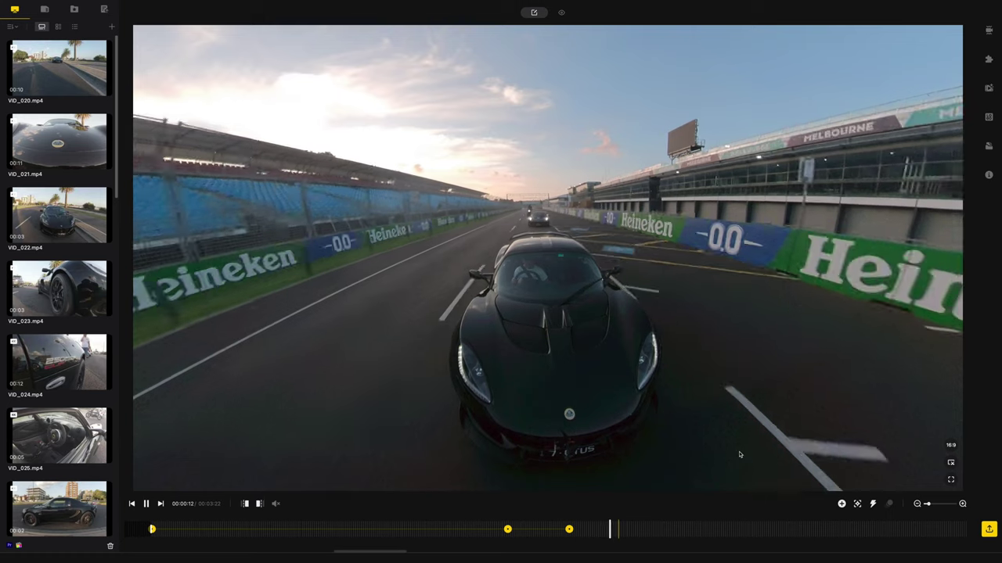
pyautogui.click(734, 529)
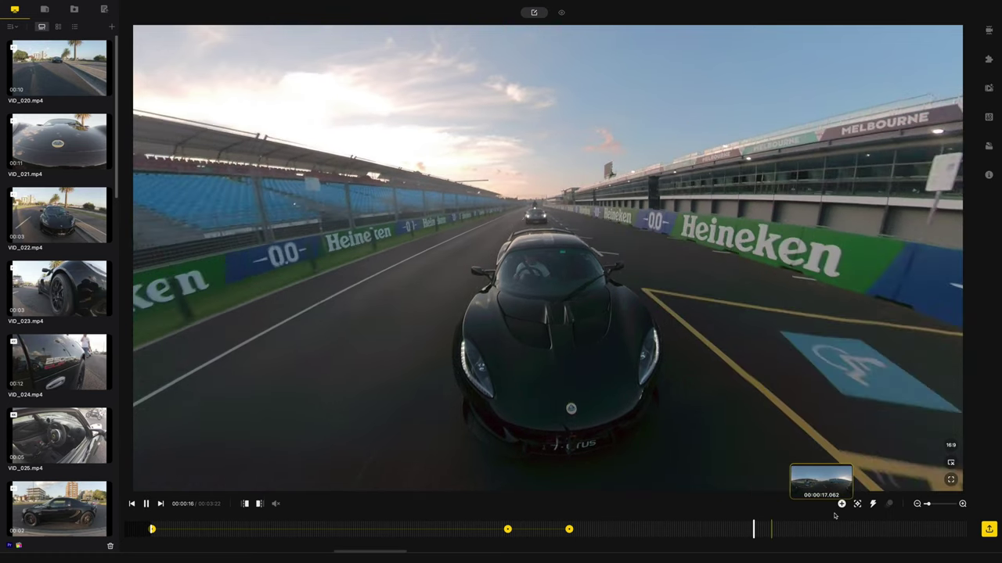
pyautogui.moveTo(455, 410); pyautogui.dragTo(707, 429)
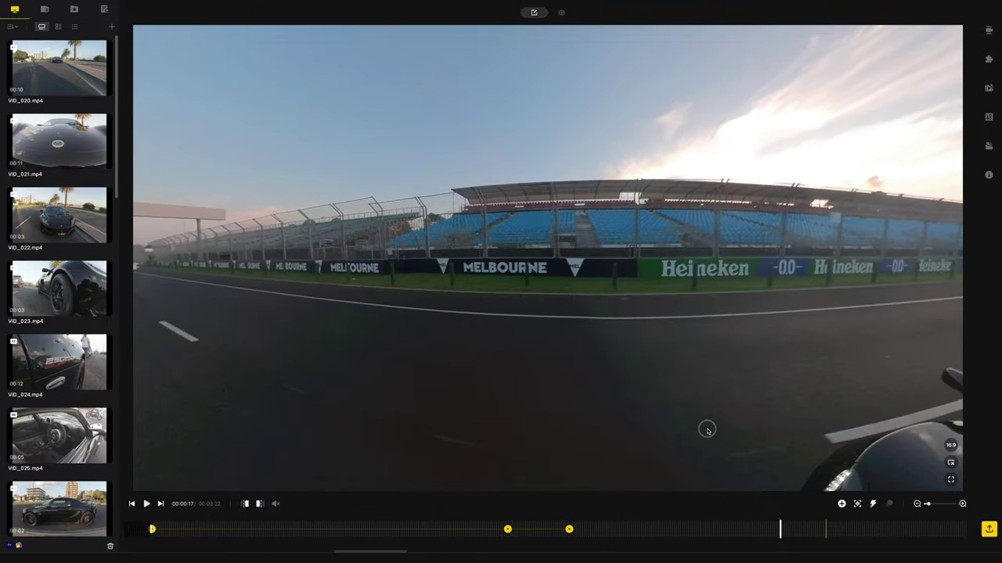
pyautogui.click(841, 505)
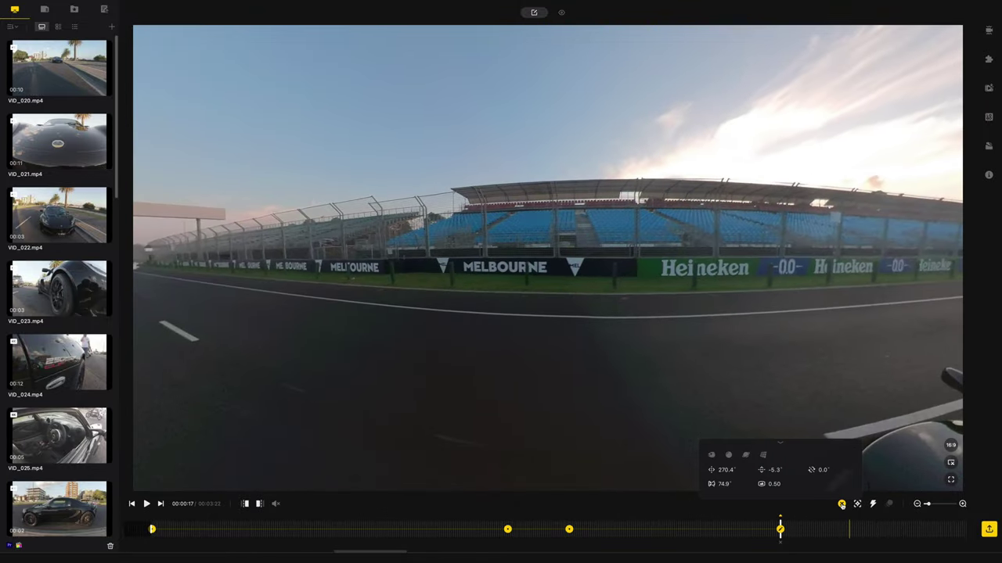
# Preview the turn from the third keyframe, and delete the keyframe at 00:00:17.
pyautogui.click(569, 530)
pyautogui.click(618, 449)
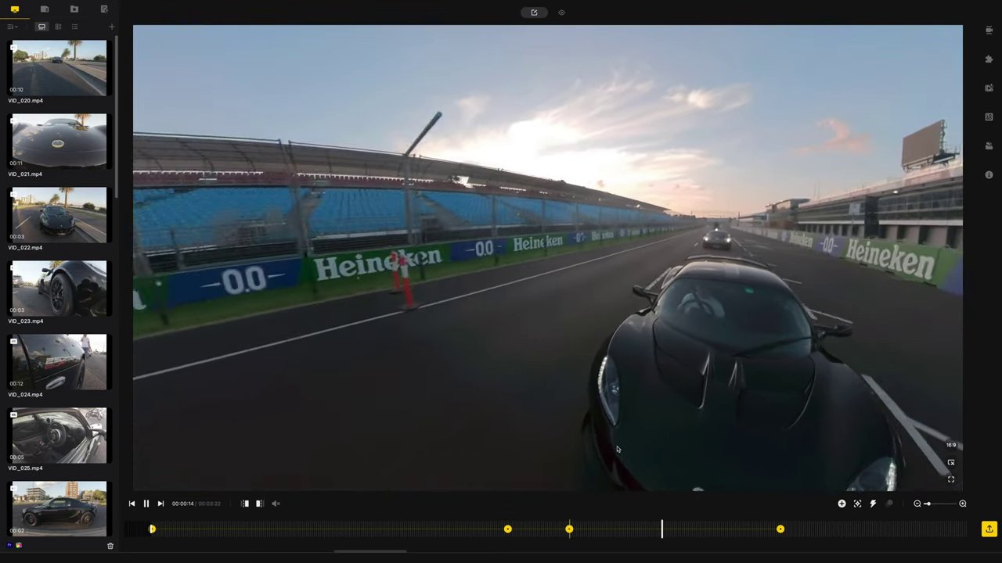
pyautogui.click(616, 449)
pyautogui.click(780, 530)
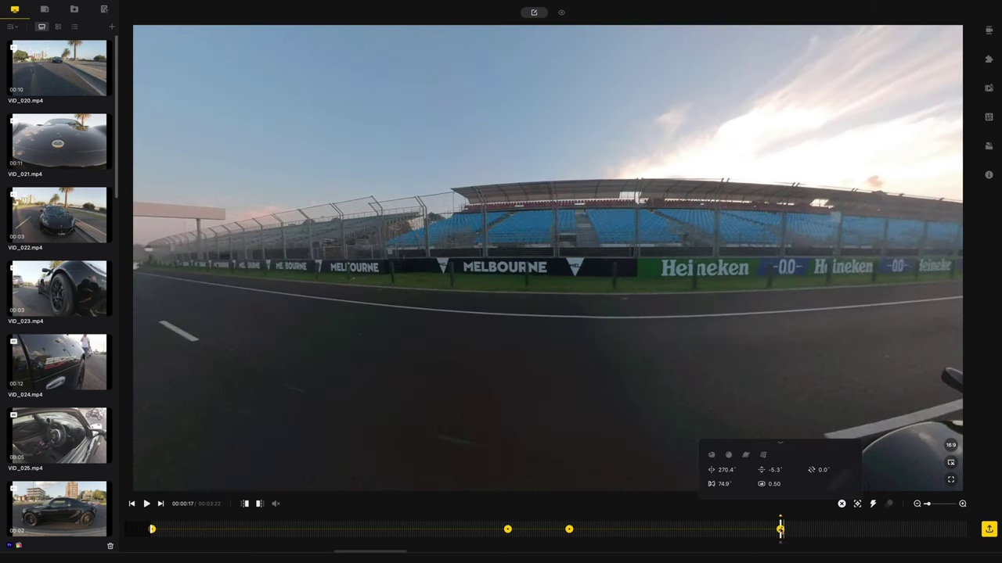
pyautogui.press('Delete')
# Add a keyframe at 00:00:15 holding the car view, and one at 00:00:17 facing the grandstand at pan 259.5° and tilt -6.4°.
pyautogui.moveTo(593, 530); pyautogui.dragTo(718, 530)
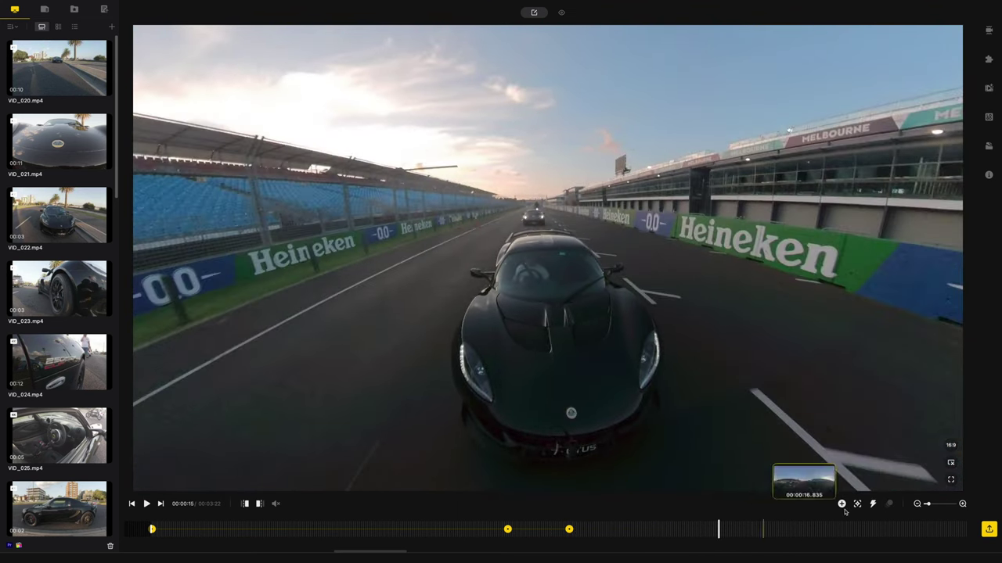
pyautogui.moveTo(631, 527); pyautogui.dragTo(776, 529)
pyautogui.moveTo(394, 299); pyautogui.dragTo(579, 326)
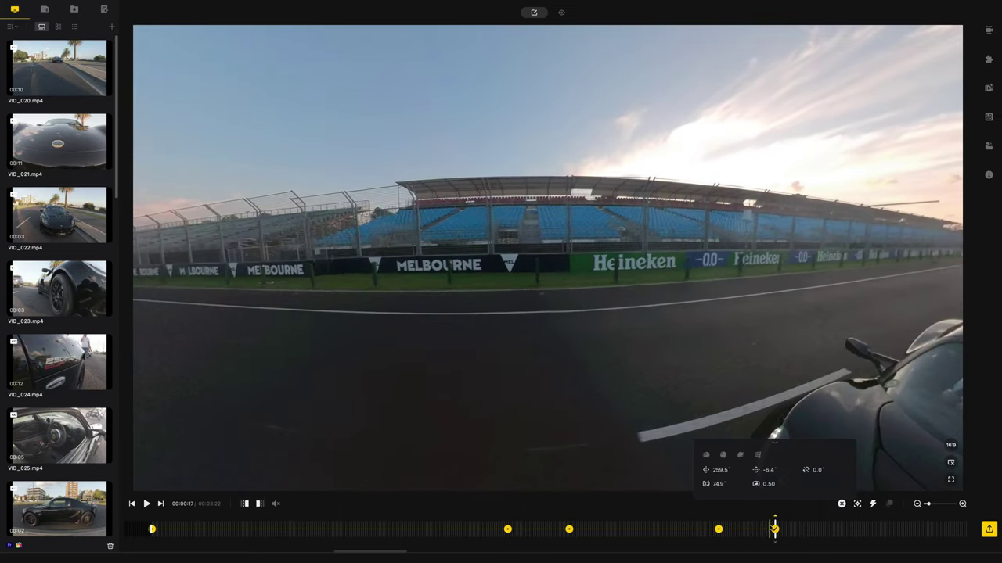
# Play back the held car view and the turn towards the grandstand, and return to 00:00:15.
pyautogui.click(646, 529)
pyautogui.press('space')
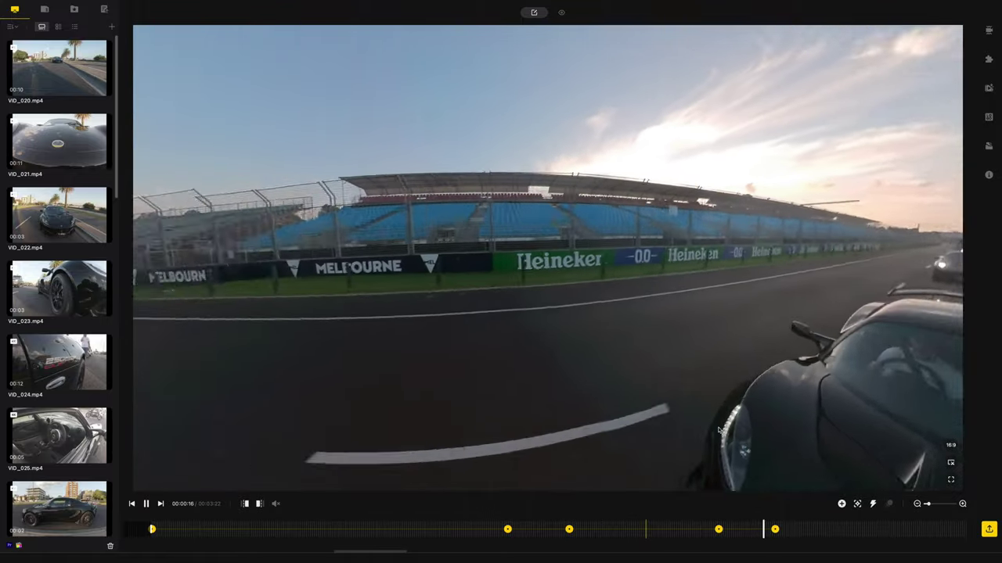
pyautogui.press('space')
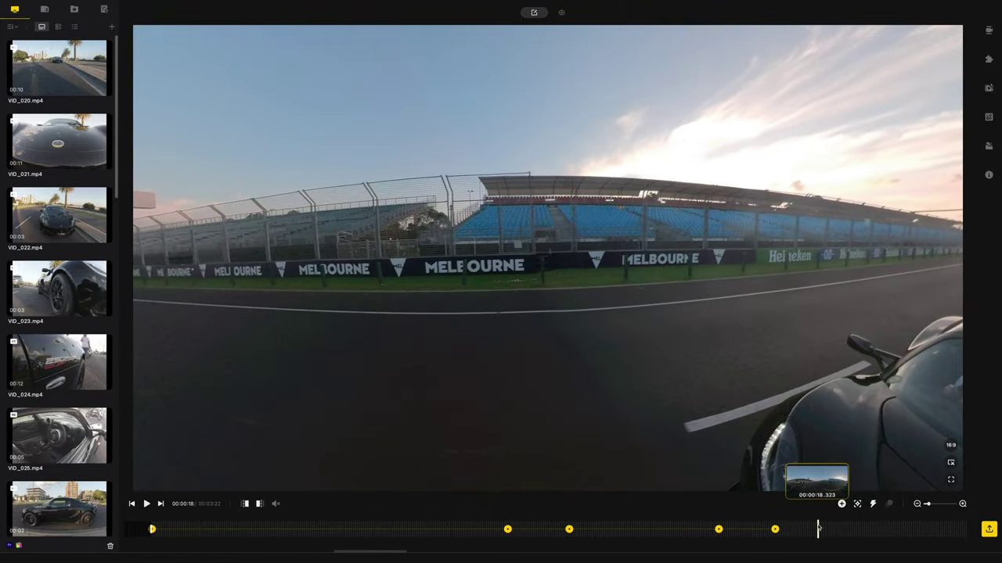
pyautogui.moveTo(818, 529); pyautogui.dragTo(698, 529)
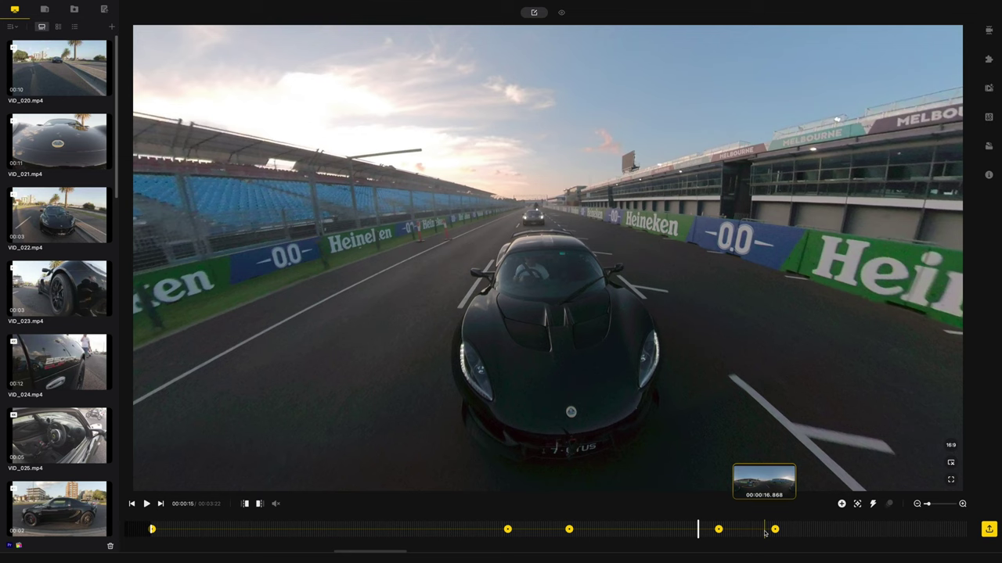
# Move the last keyframe to about 00:00:21 and preview the slower turn to the grandstand.
pyautogui.click(783, 530)
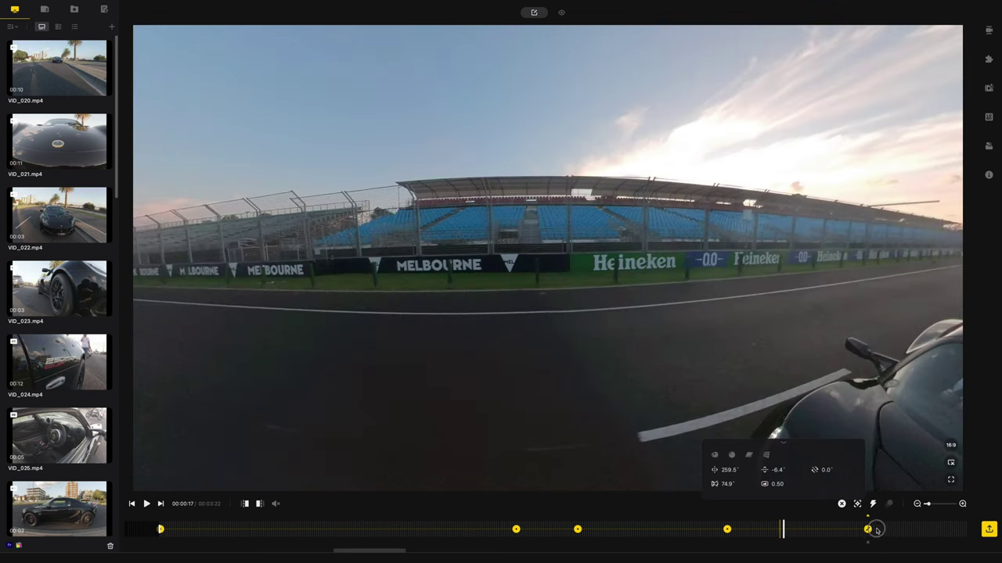
pyautogui.press('Delete')
pyautogui.click(712, 529)
pyautogui.press('space')
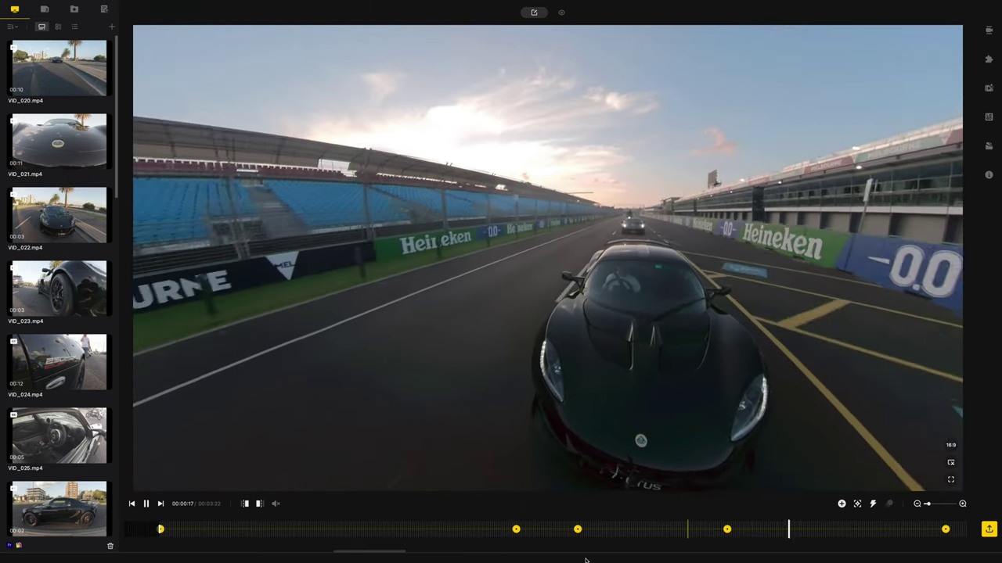
pyautogui.press('space')
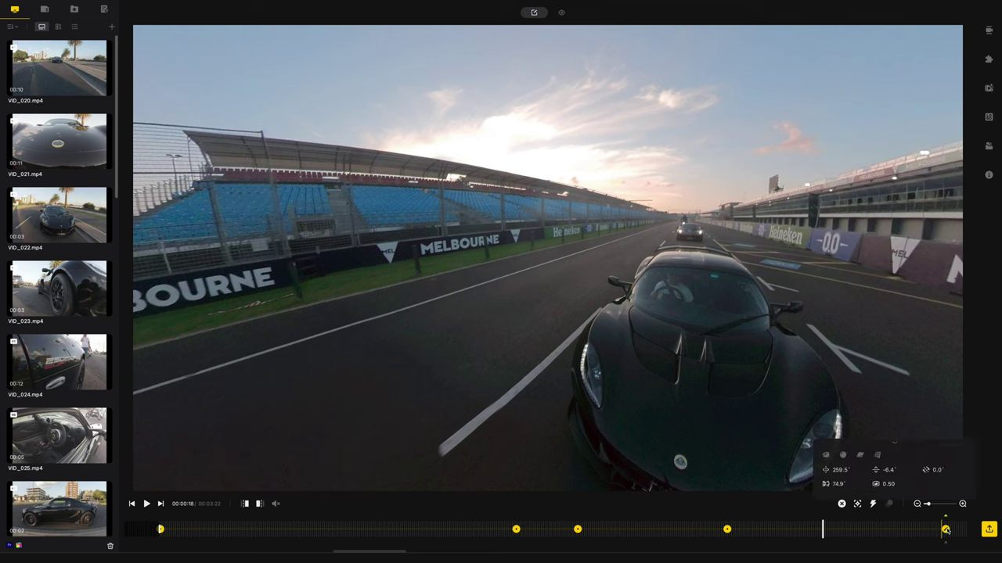
# Move the last keyframe to just after the fourth one and preview the quick turn.
pyautogui.click(945, 530)
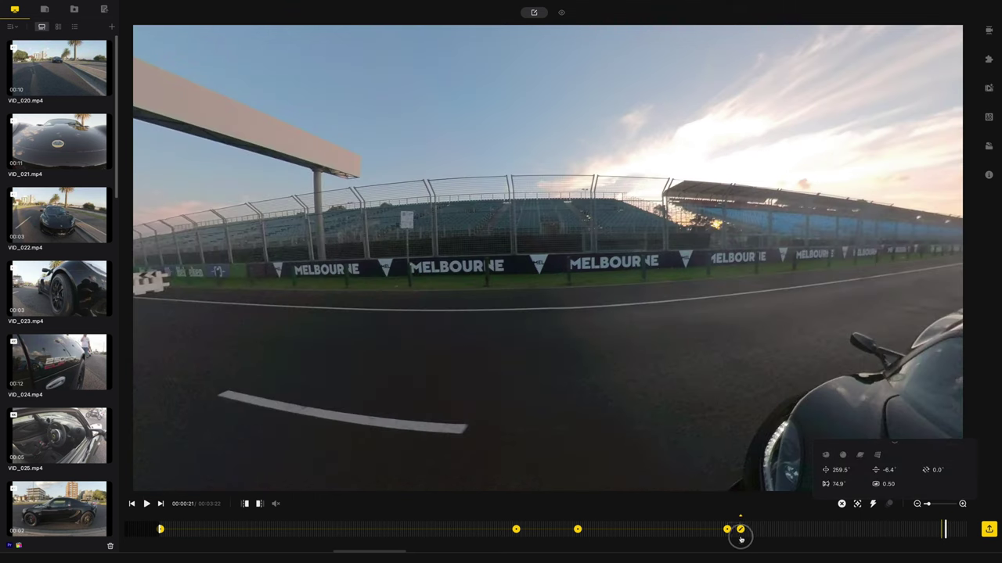
pyautogui.click(694, 529)
pyautogui.press('space')
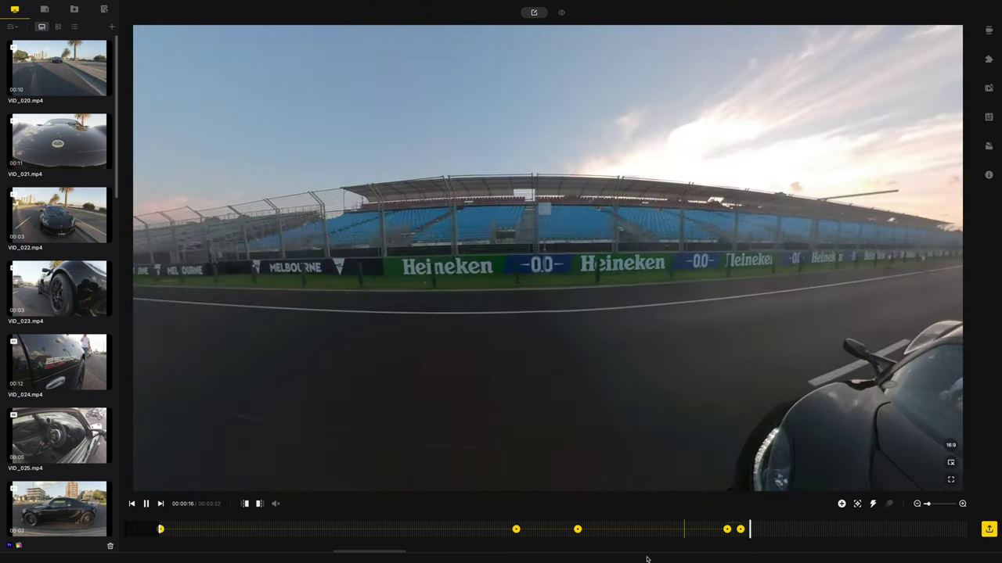
# Move the last keyframe to 00:00:18 and bring the playhead onto it.
pyautogui.click(740, 529)
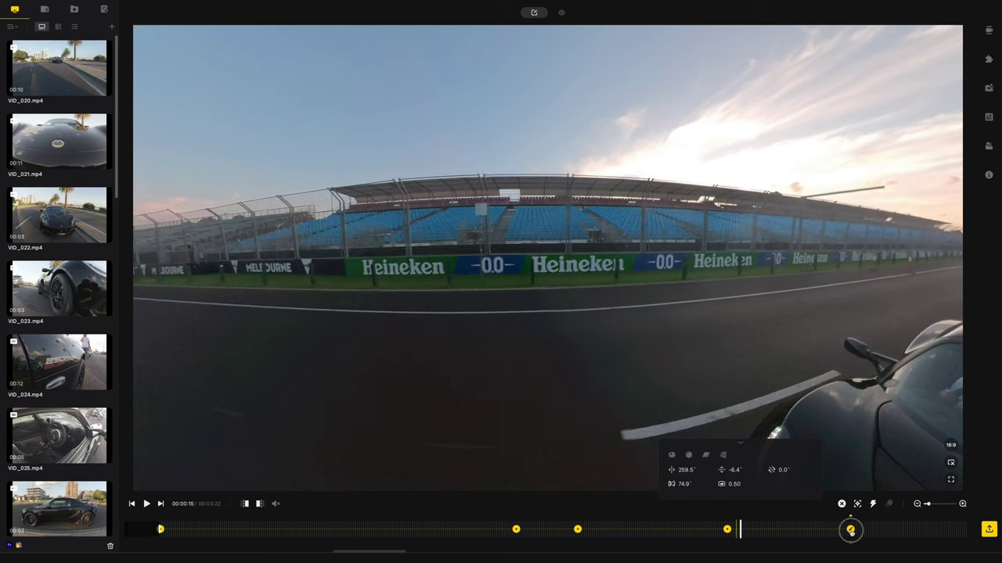
pyautogui.moveTo(851, 531); pyautogui.dragTo(835, 533)
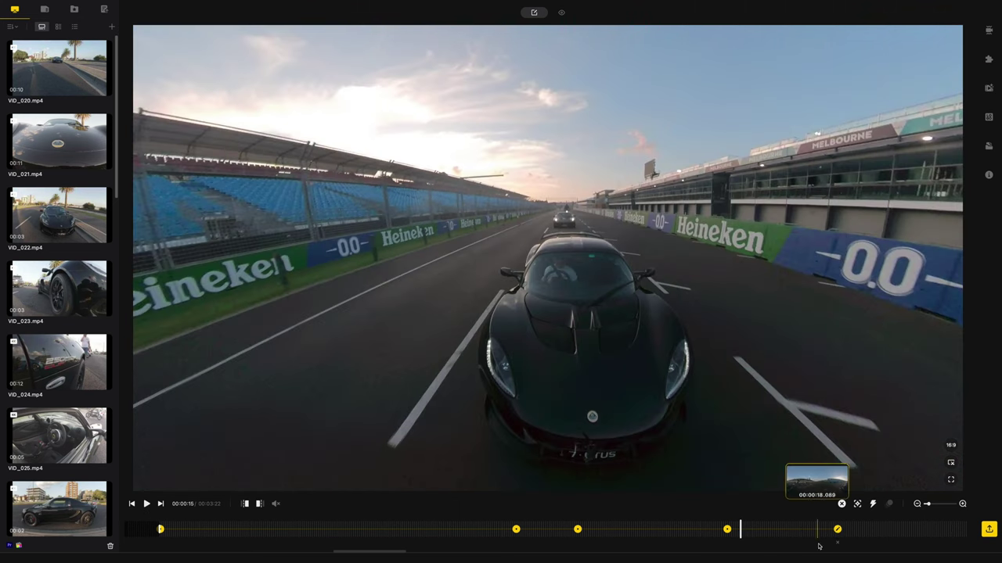
pyautogui.click(838, 530)
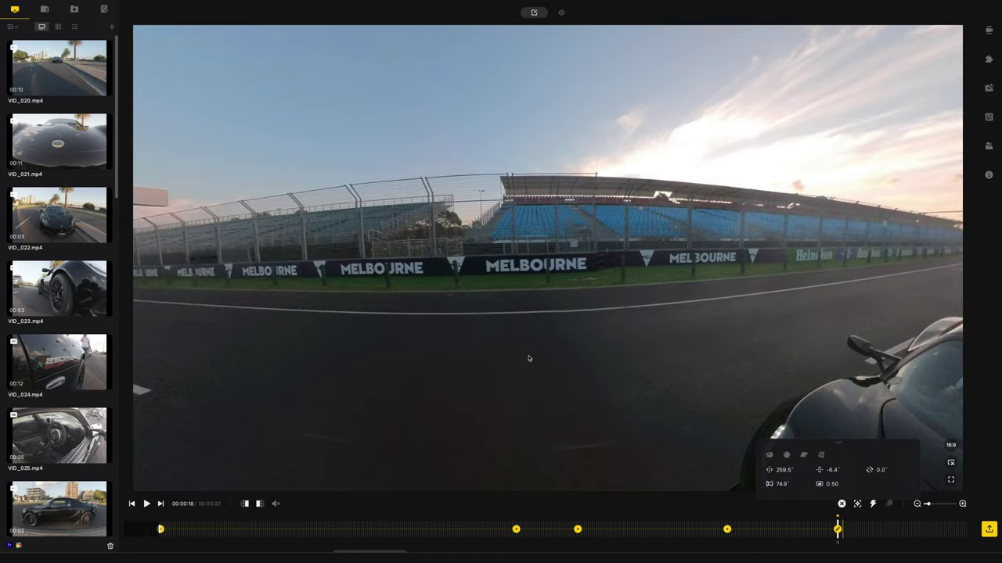
# Zoom the last keyframe in on the grandstand with a 50.0° field of view, 0.00 distance, 266.1° pan and -1.2° tilt.
pyautogui.scroll(5, 526, 353)
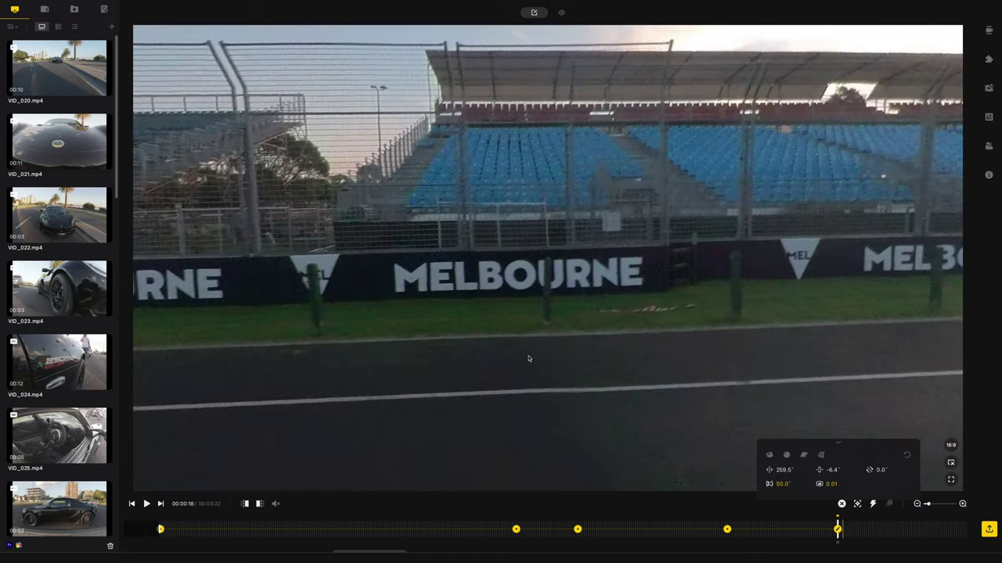
pyautogui.click(820, 455)
pyautogui.moveTo(474, 301); pyautogui.dragTo(506, 294)
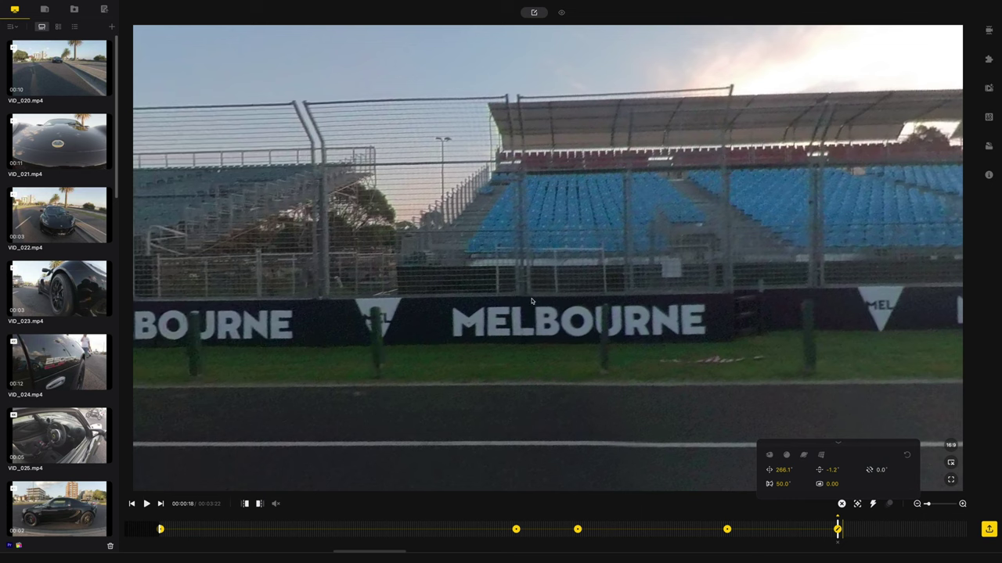
# Play back the turn and zoom from the car to the grandstand.
pyautogui.click(720, 529)
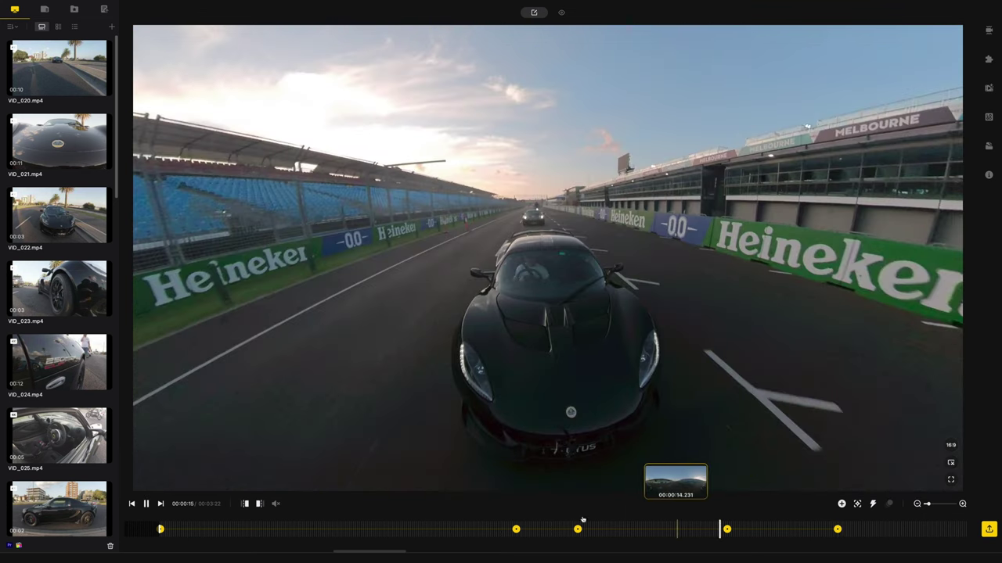
pyautogui.press('space')
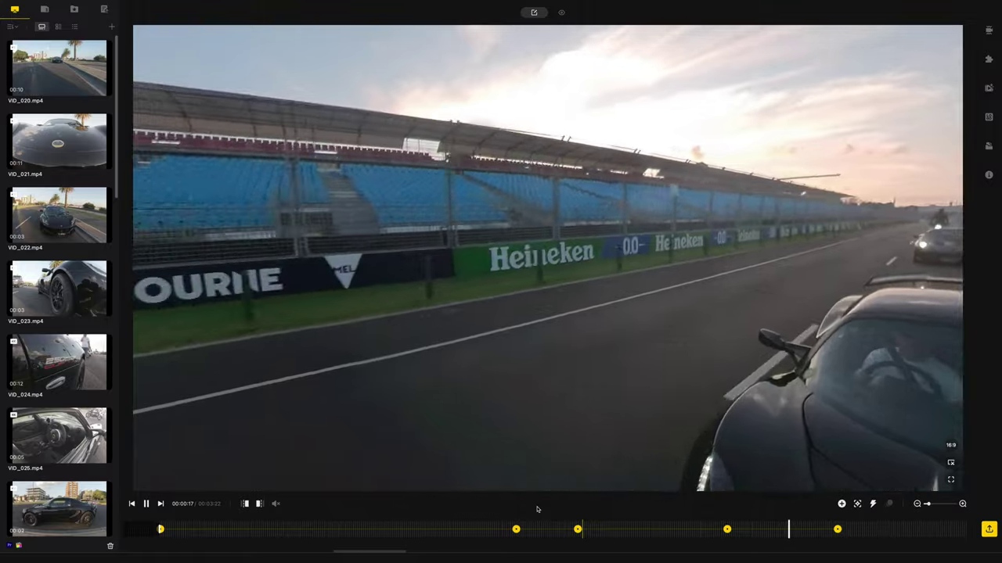
pyautogui.press('space')
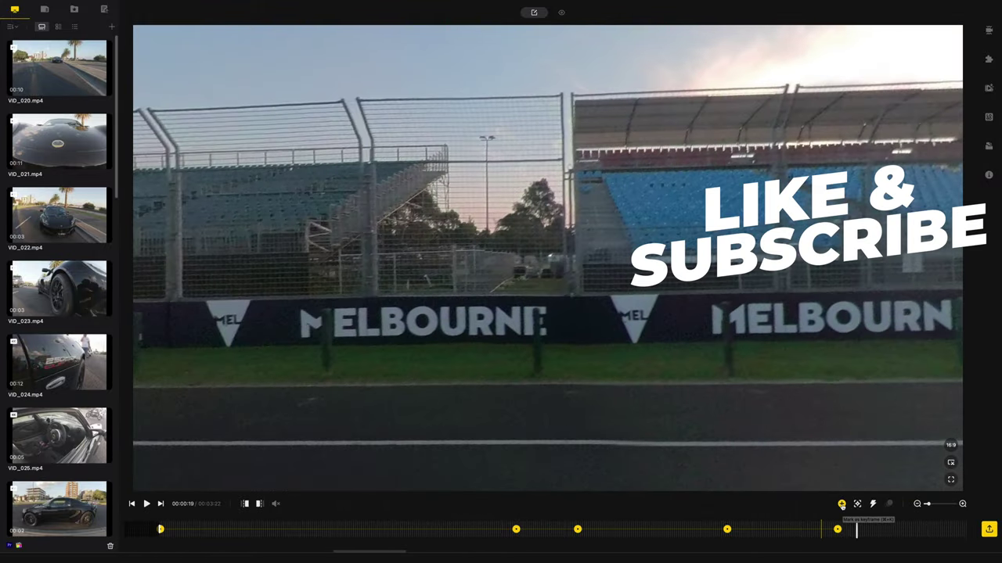
# Add a keyframe at 00:00:19 holding the zoomed-in view, and another at 00:00:21 zoomed far out to a wide view.
pyautogui.click(841, 505)
pyautogui.click(889, 528)
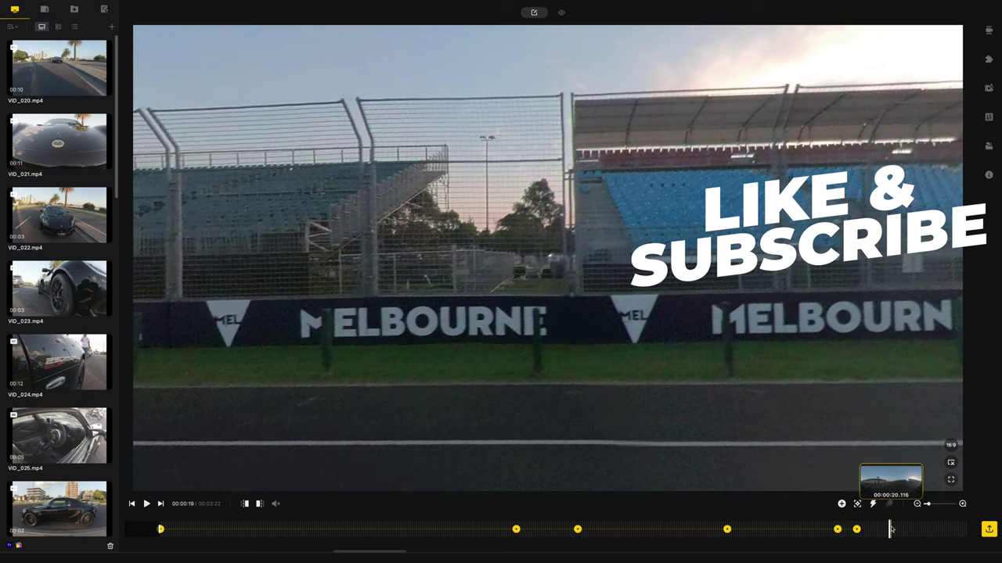
pyautogui.moveTo(890, 528); pyautogui.dragTo(924, 530)
pyautogui.click(842, 505)
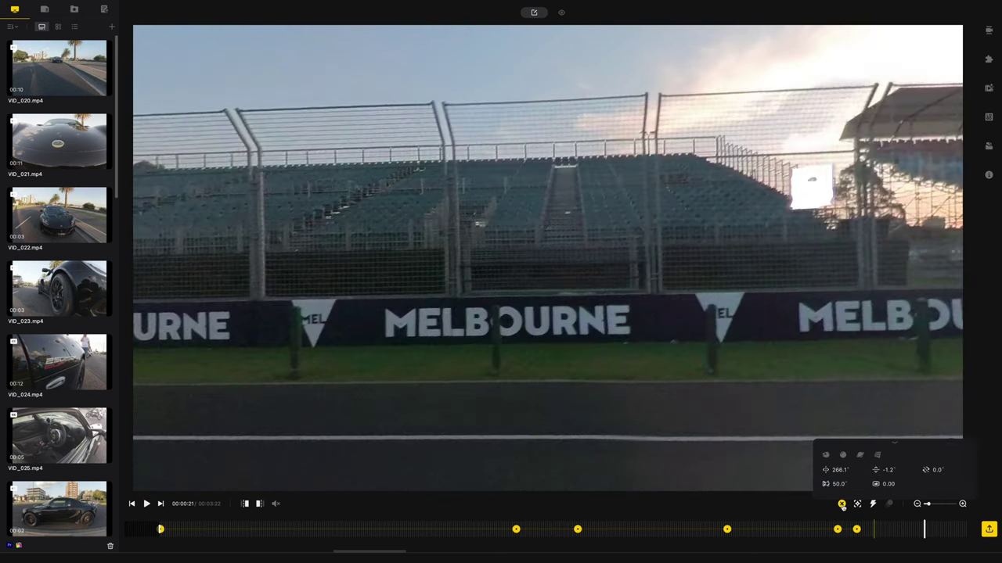
pyautogui.scroll(-9, 585, 322)
pyautogui.press('space')
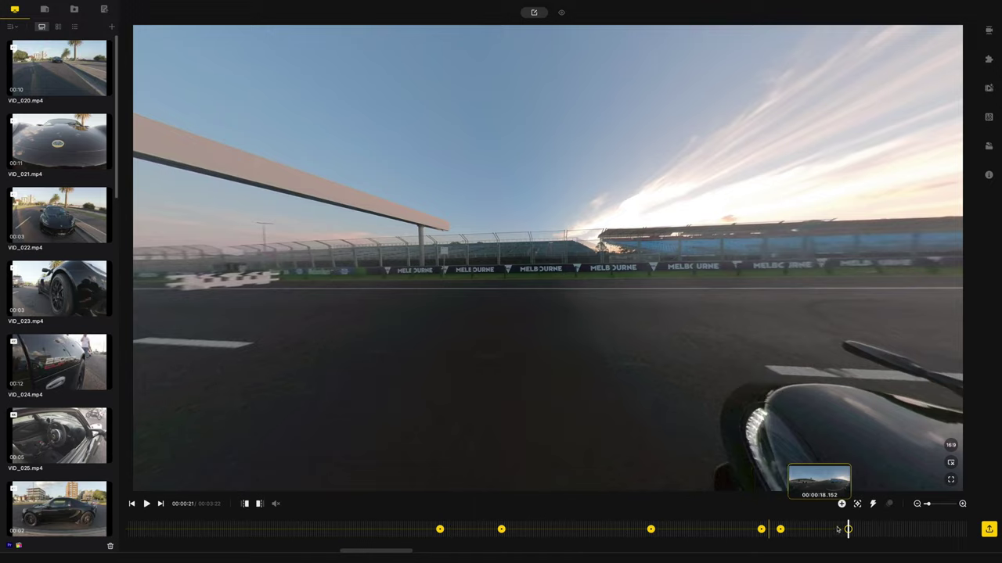
# Play back the reframed sequence through the zoom-out, and replay the turn between the second and third keyframes.
pyautogui.click(540, 529)
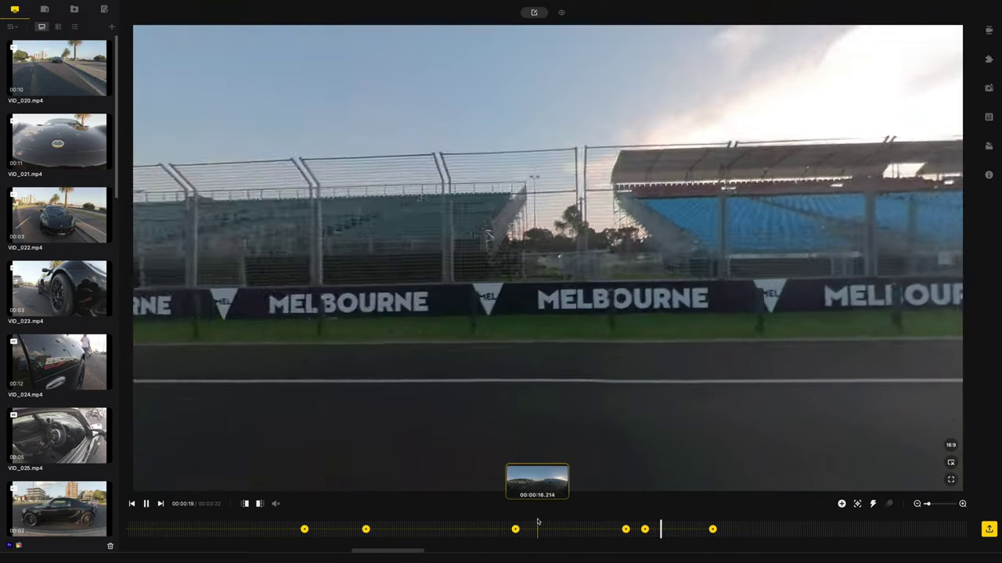
pyautogui.hscroll(-5, 470, 526)
pyautogui.click(583, 529)
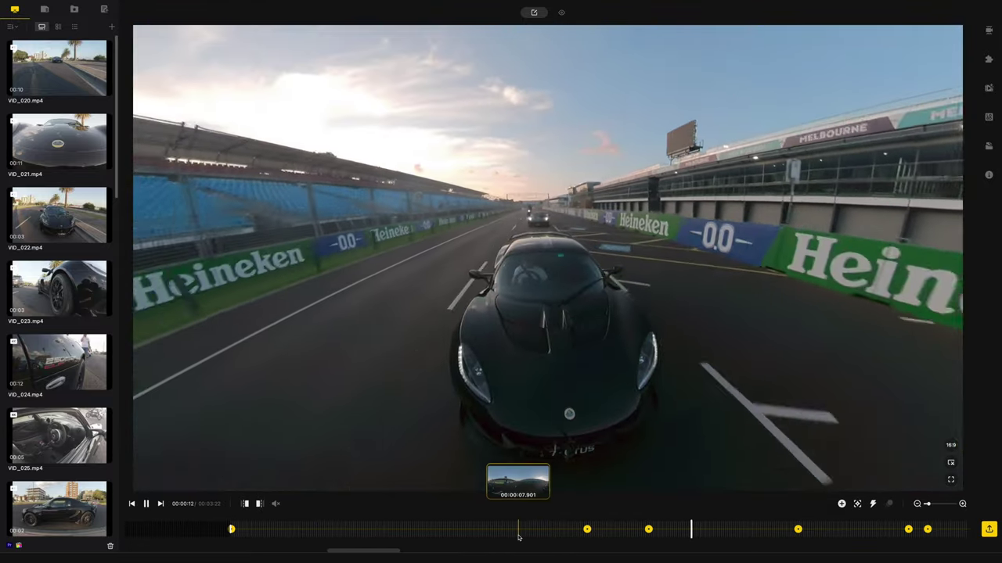
pyautogui.press('space')
pyautogui.click(577, 529)
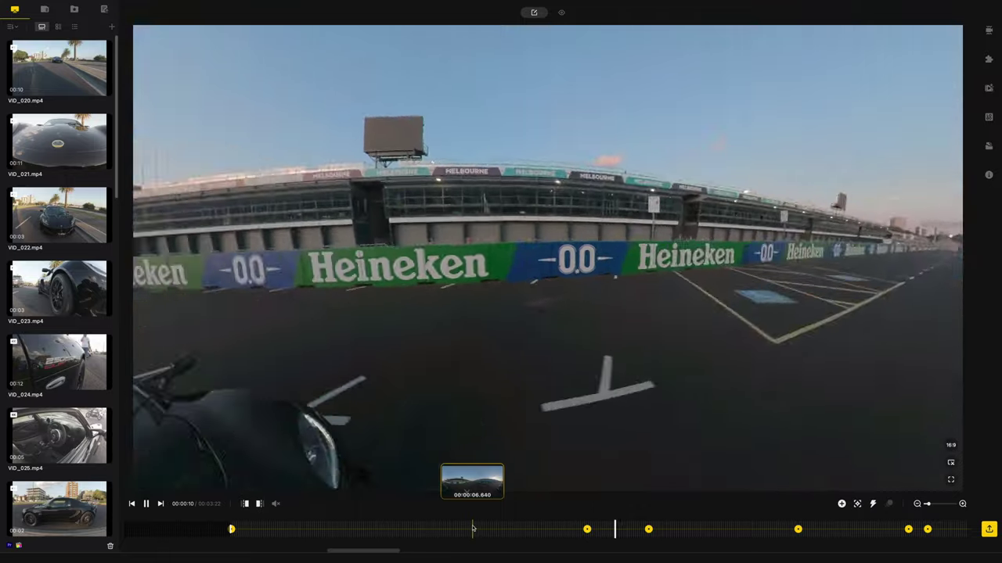
# Apply the Slip-In Fade-Out transition between the second and third keyframes and preview it.
pyautogui.press('space')
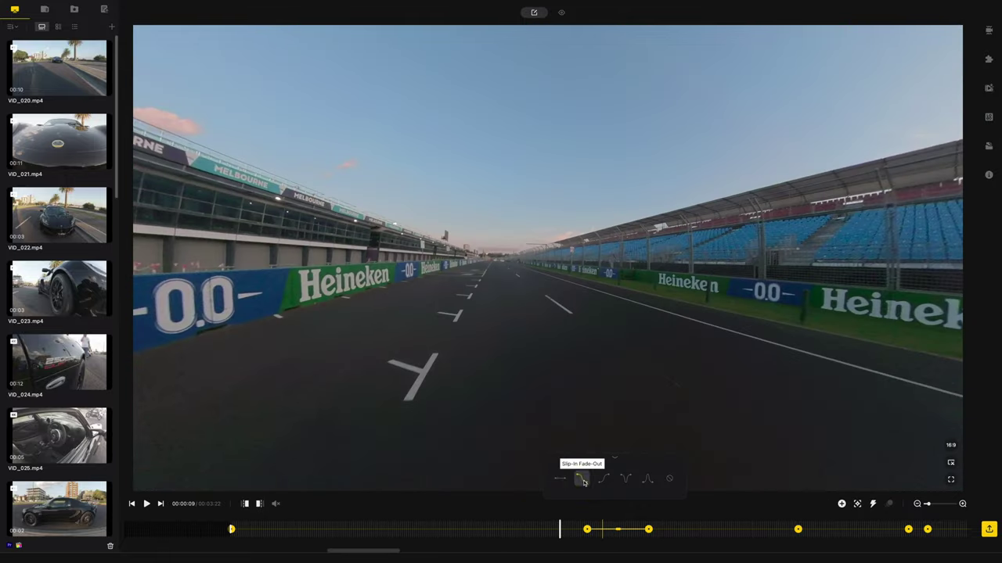
pyautogui.press('space')
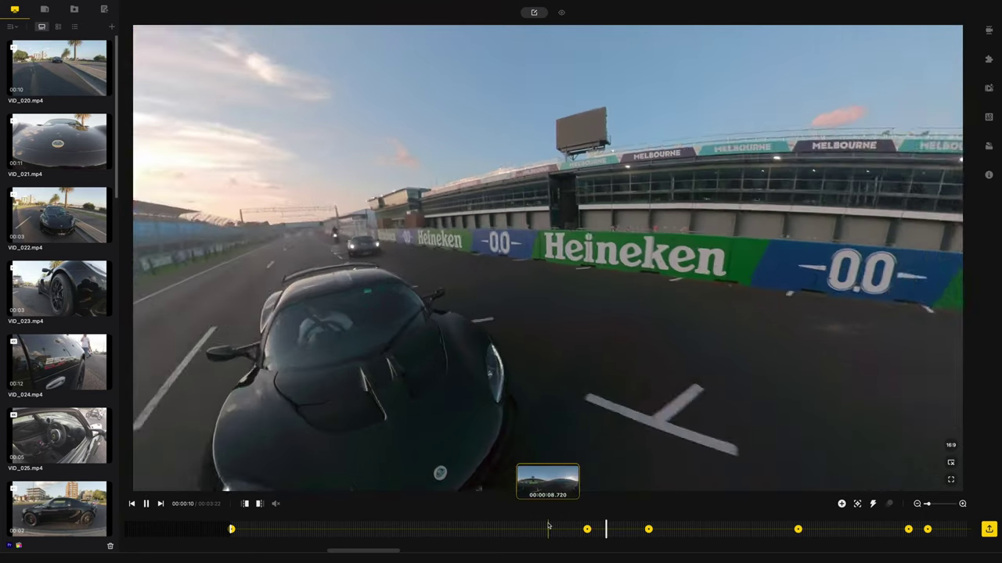
pyautogui.press('space')
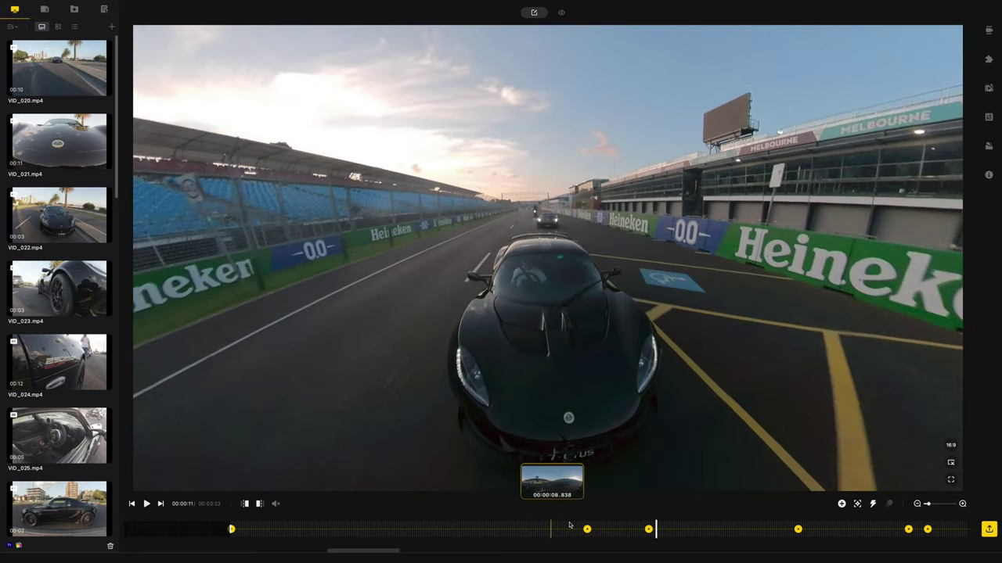
# Change the transition between the second and third keyframes to the rising-curve option and preview it.
pyautogui.click(609, 533)
pyautogui.click(615, 479)
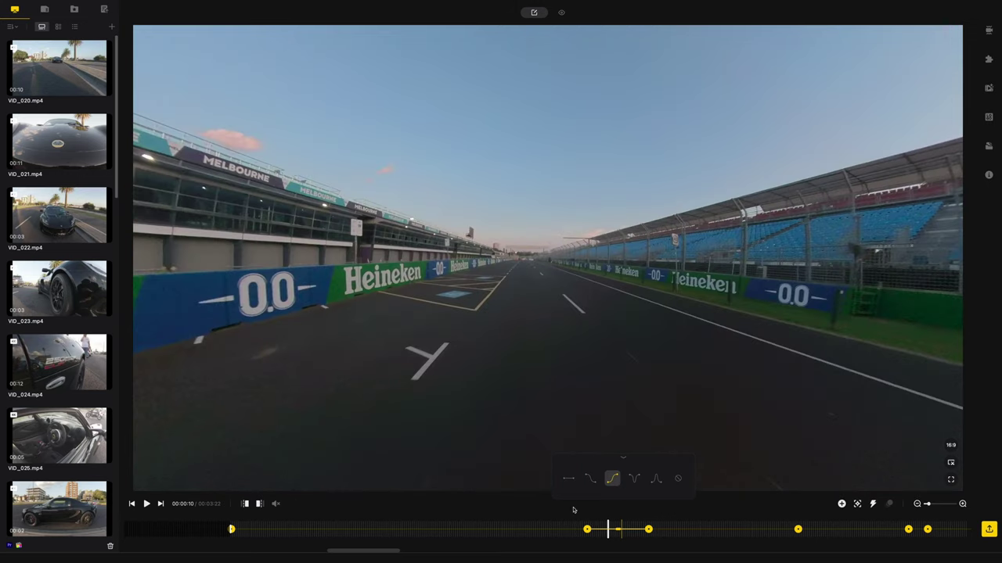
pyautogui.click(557, 529)
pyautogui.press('space')
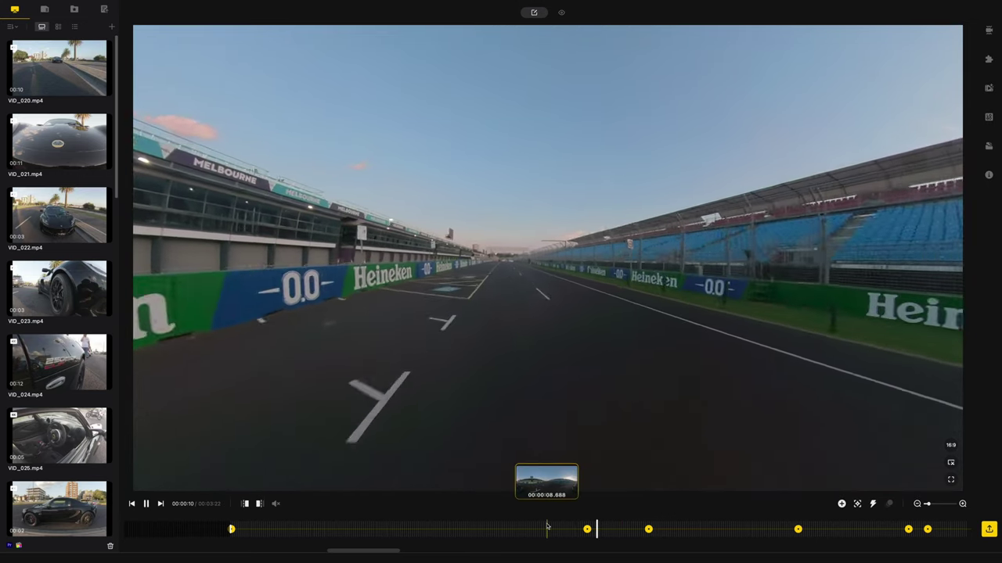
# Change the transition between the second and third keyframes to Slip-In Slip-Out and preview it.
pyautogui.press('space')
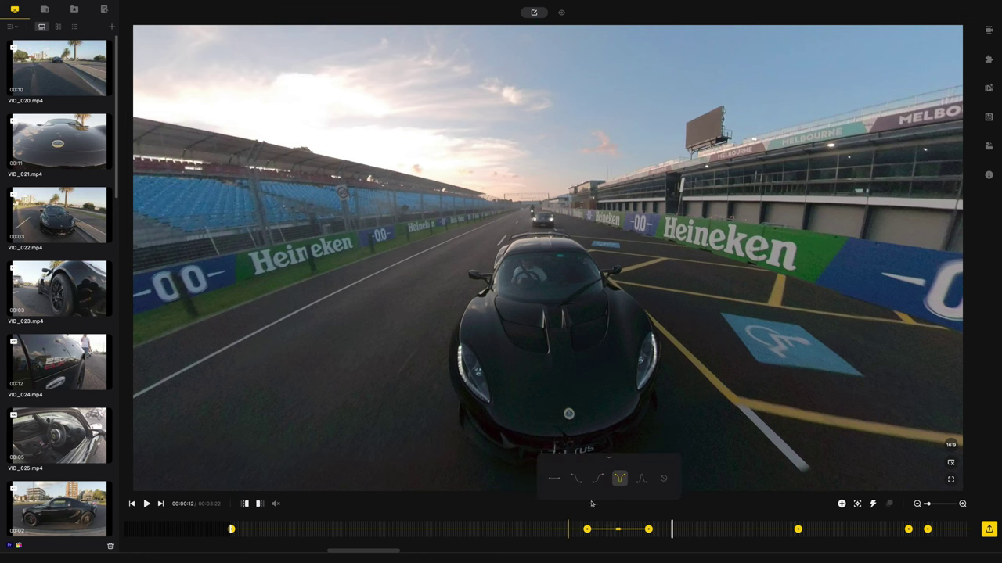
pyautogui.click(562, 529)
pyautogui.press('space')
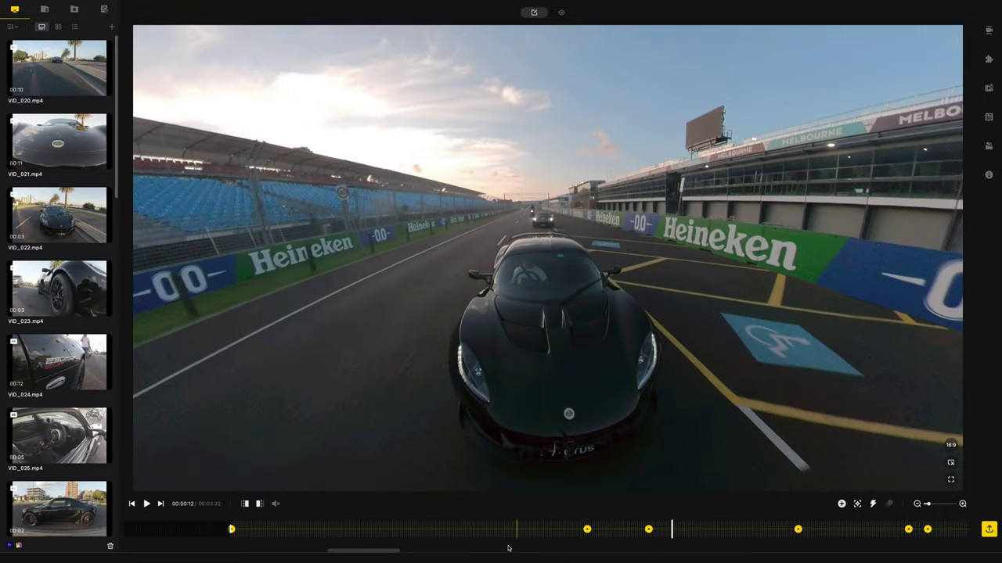
# Change the transition between the second and third keyframes to the single-peak curve option and play the turn back.
pyautogui.moveTo(576, 533); pyautogui.dragTo(616, 531)
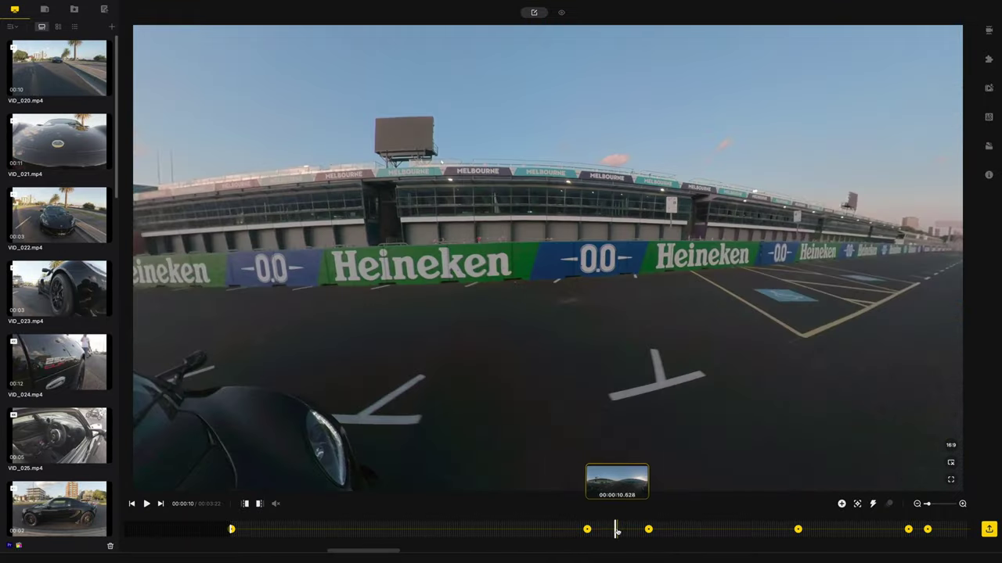
pyautogui.click(650, 479)
pyautogui.click(537, 530)
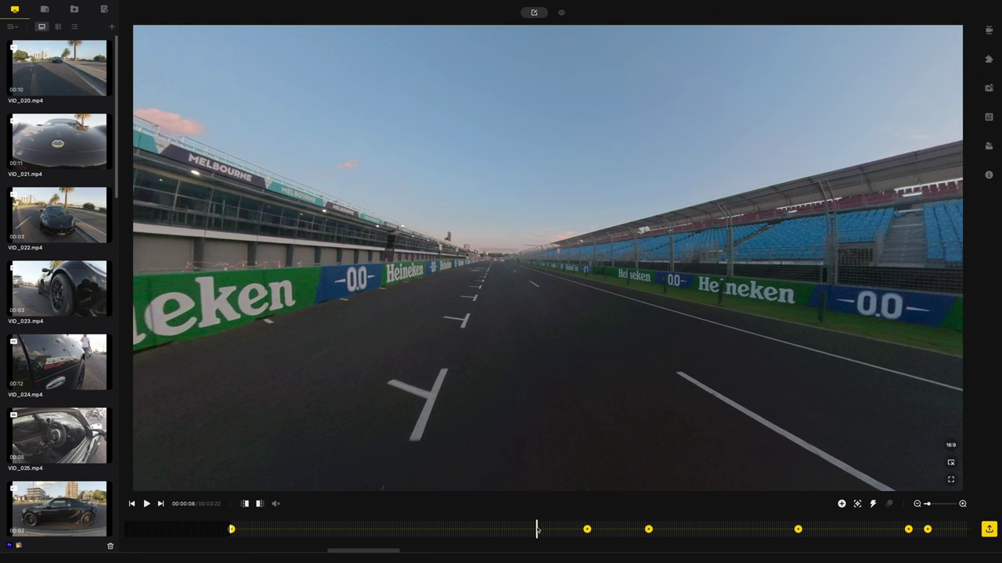
pyautogui.press('space')
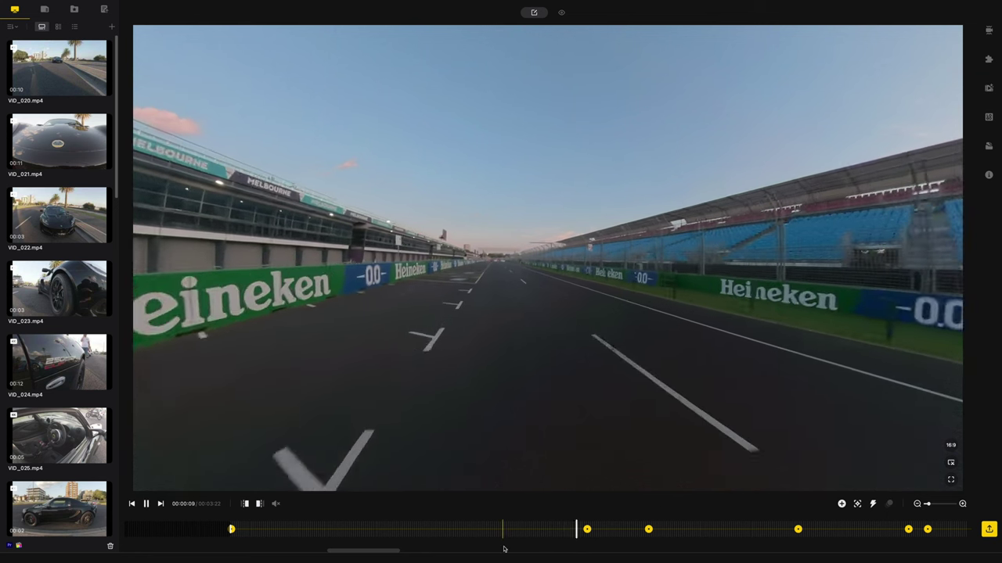
pyautogui.press('space')
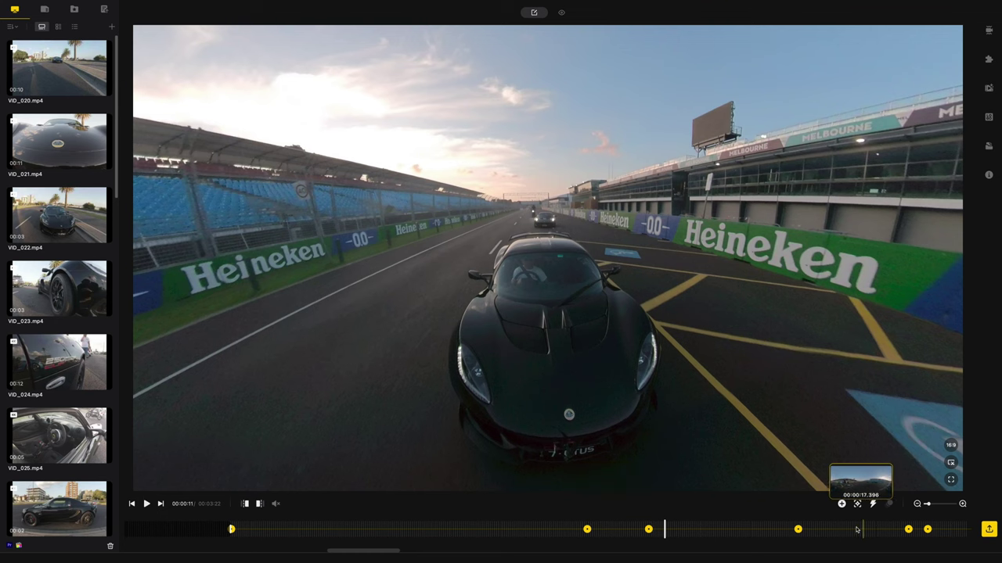
# Apply the single-peak curve transition between the fourth and fifth keyframes and preview the move.
pyautogui.click(789, 529)
pyautogui.press('space')
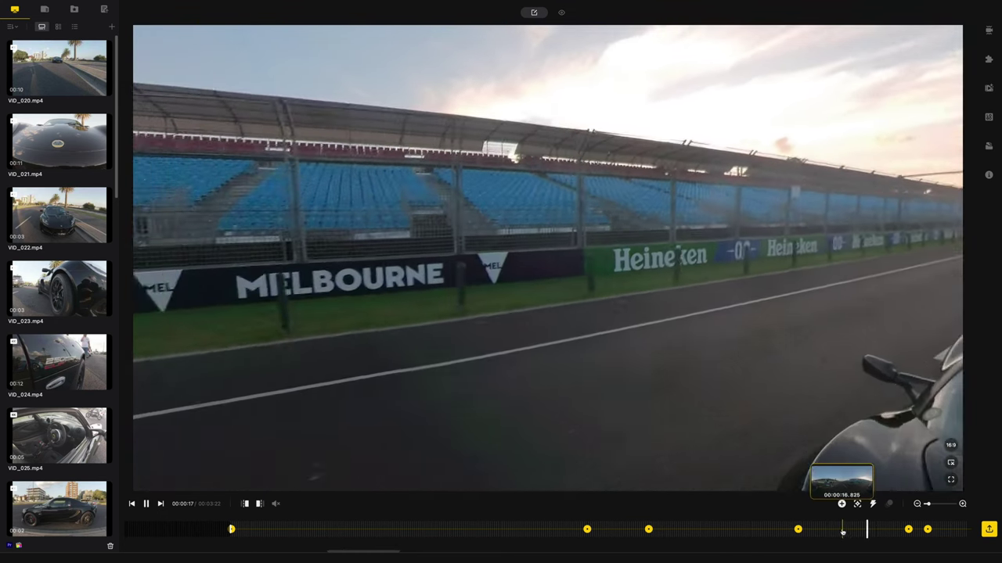
pyautogui.click(842, 530)
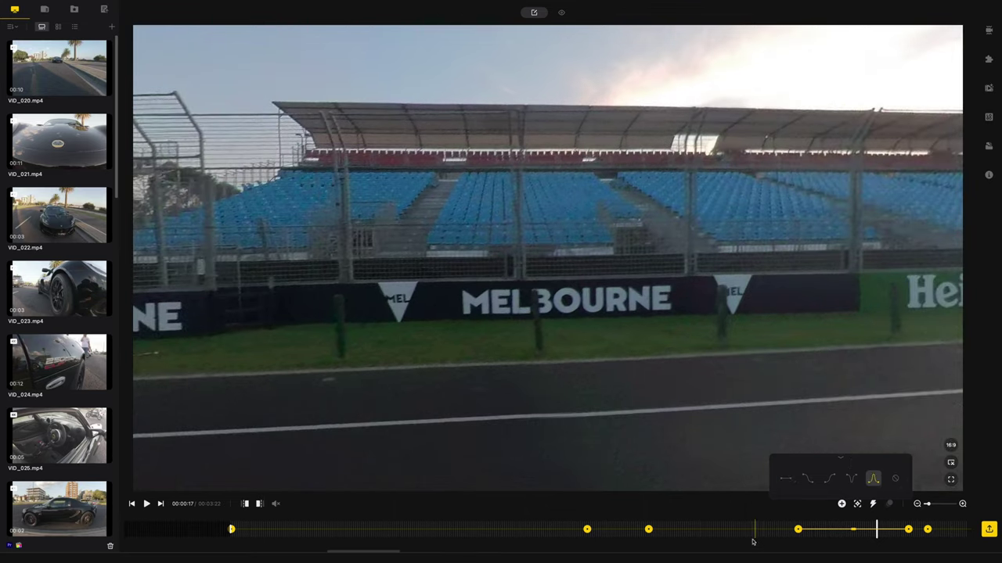
pyautogui.click(761, 529)
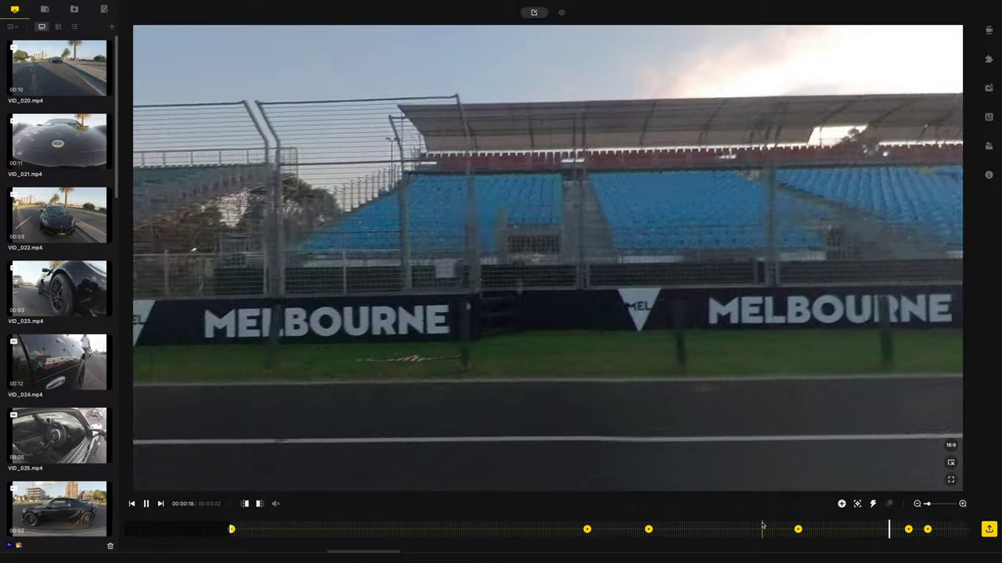
# Apply the Slip-In Slip-Out transition between the last two keyframes and preview it.
pyautogui.click(538, 529)
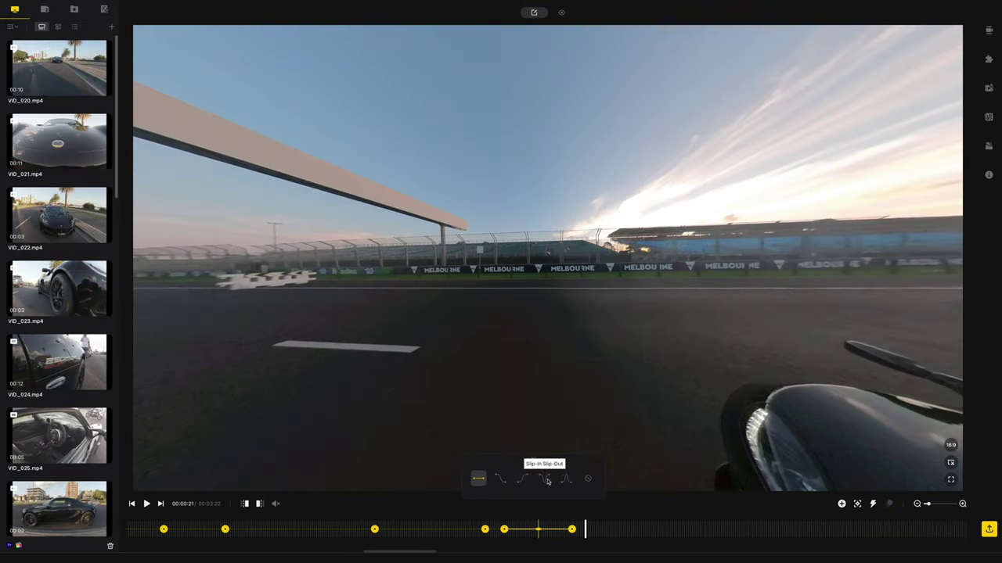
pyautogui.click(476, 529)
pyautogui.press('space')
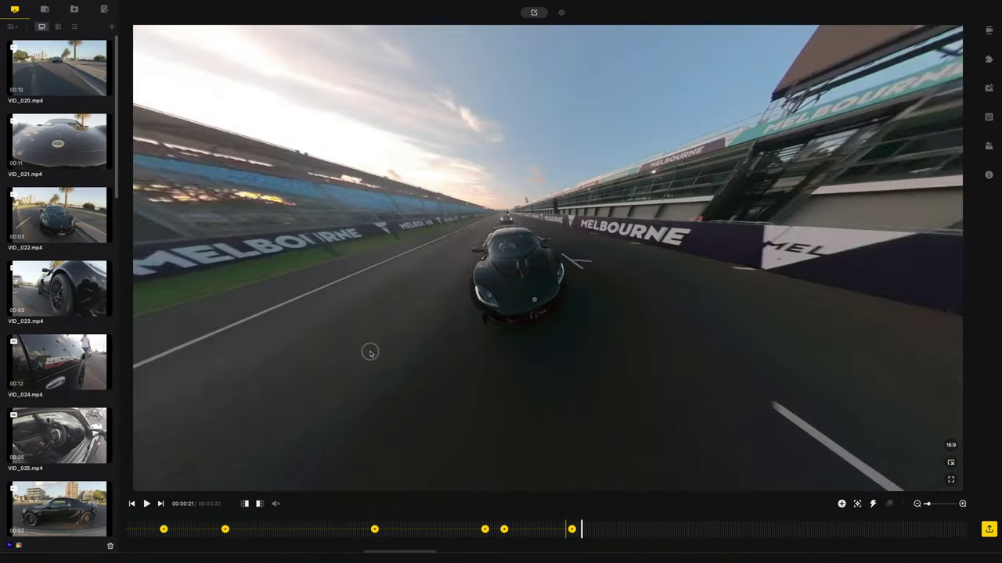
pyautogui.moveTo(370, 353); pyautogui.dragTo(399, 378)
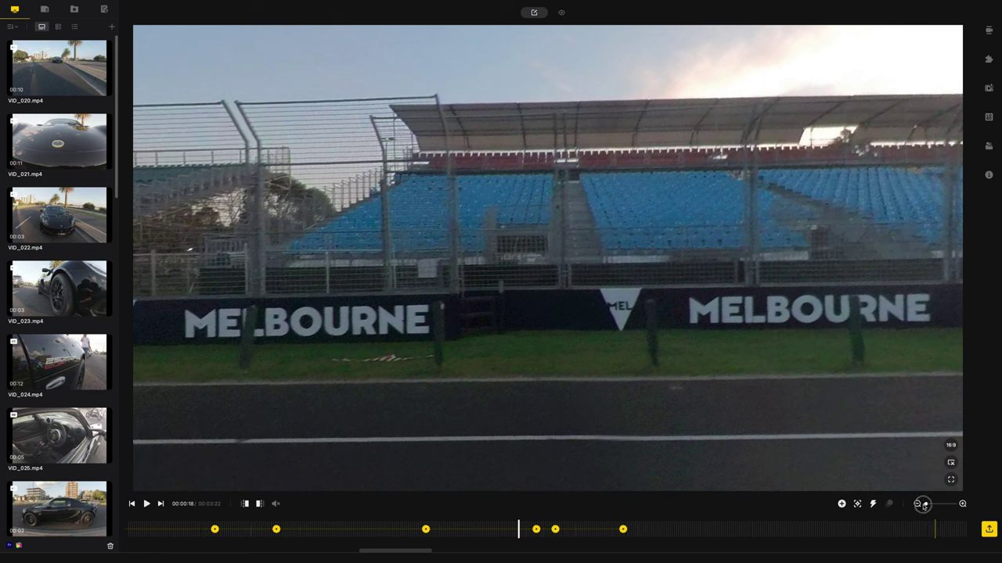
# Scrub through the rest of the clip past the last keyframe to 00:01:47.
pyautogui.click(920, 504)
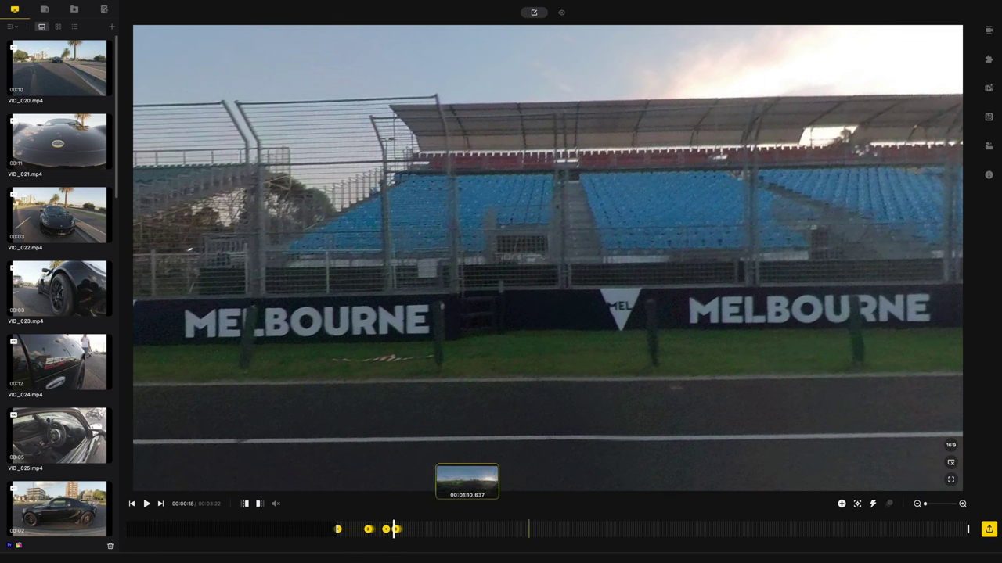
pyautogui.click(463, 529)
pyautogui.moveTo(462, 529); pyautogui.dragTo(671, 529)
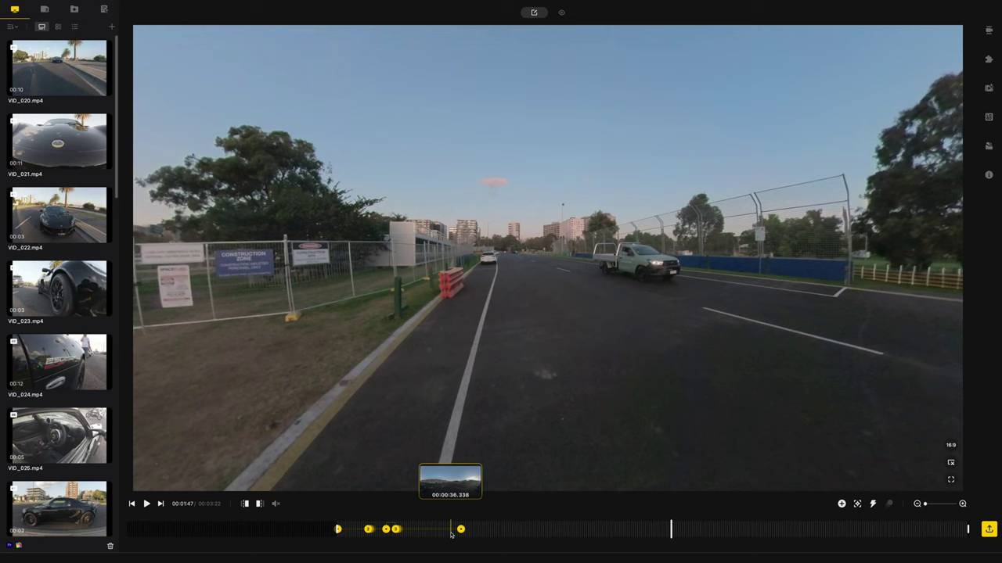
# Set the trim end at 00:00:21 and add the reframed video to the export queue at 3840 x 2160, H.264.
pyautogui.click(397, 529)
pyautogui.moveTo(397, 529); pyautogui.dragTo(403, 529)
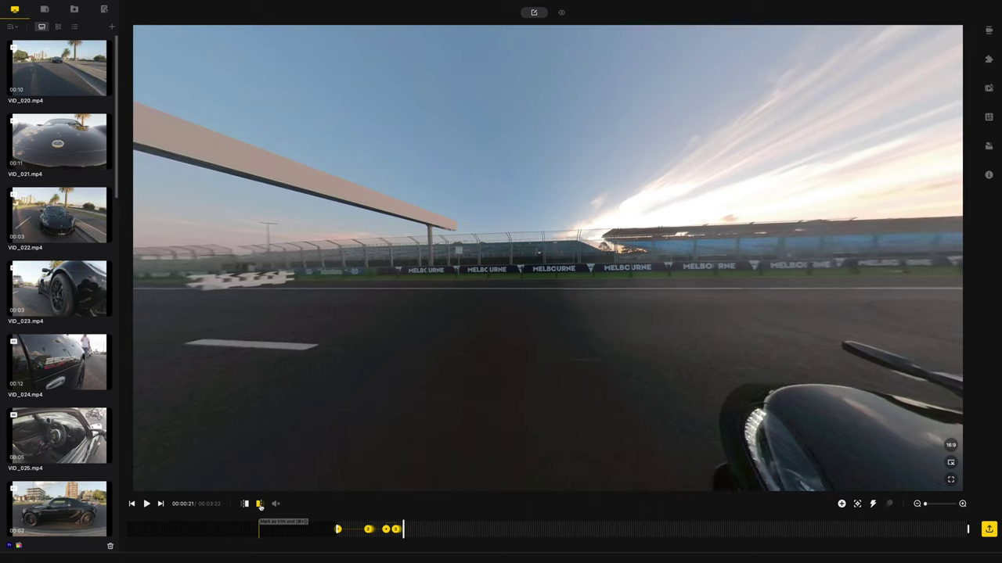
pyautogui.click(261, 505)
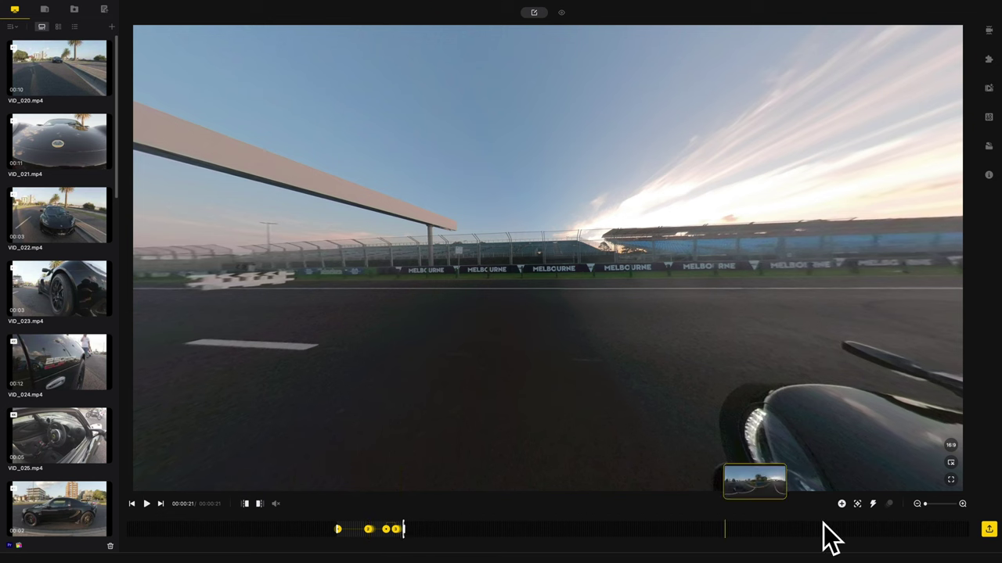
pyautogui.click(989, 530)
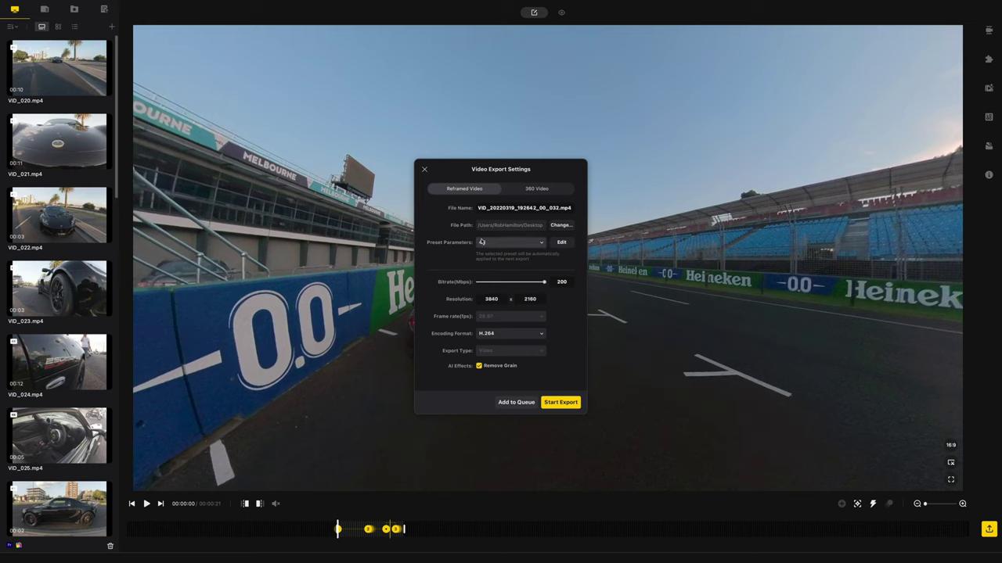
pyautogui.click(510, 403)
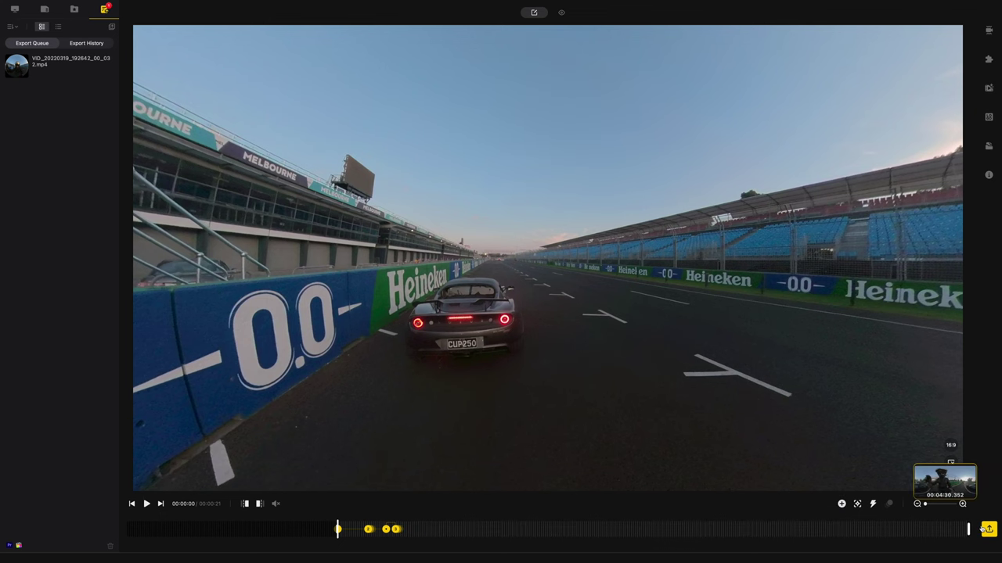
# Set a new trim start where the motorcycle rides beside the black car, and track the motorcyclist from there.
pyautogui.click(442, 529)
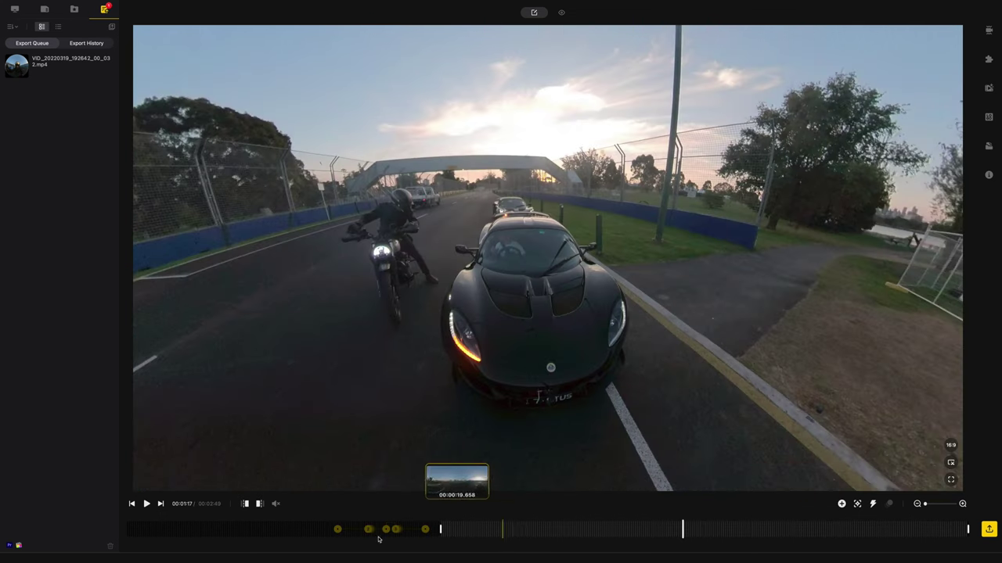
pyautogui.click(245, 503)
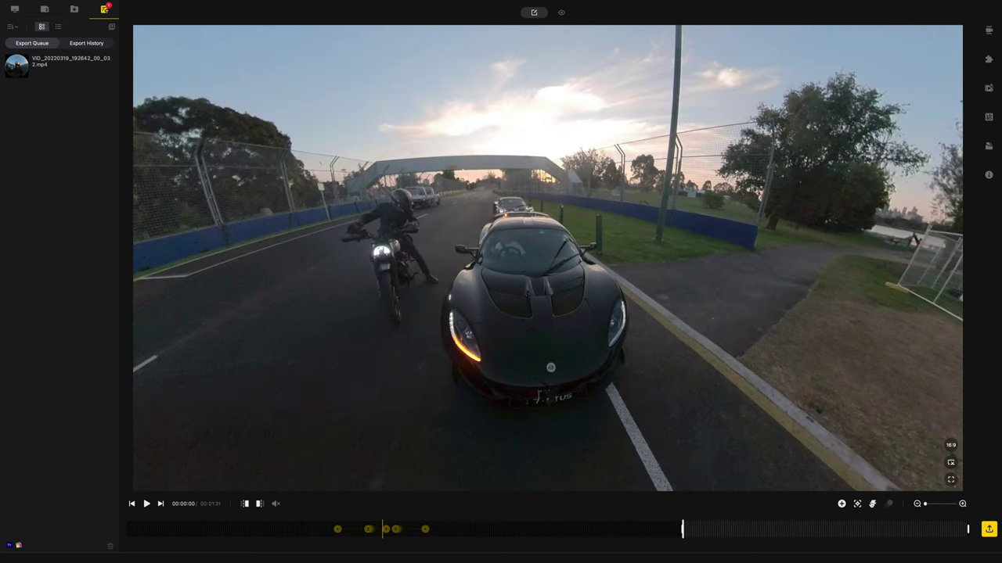
pyautogui.click(857, 504)
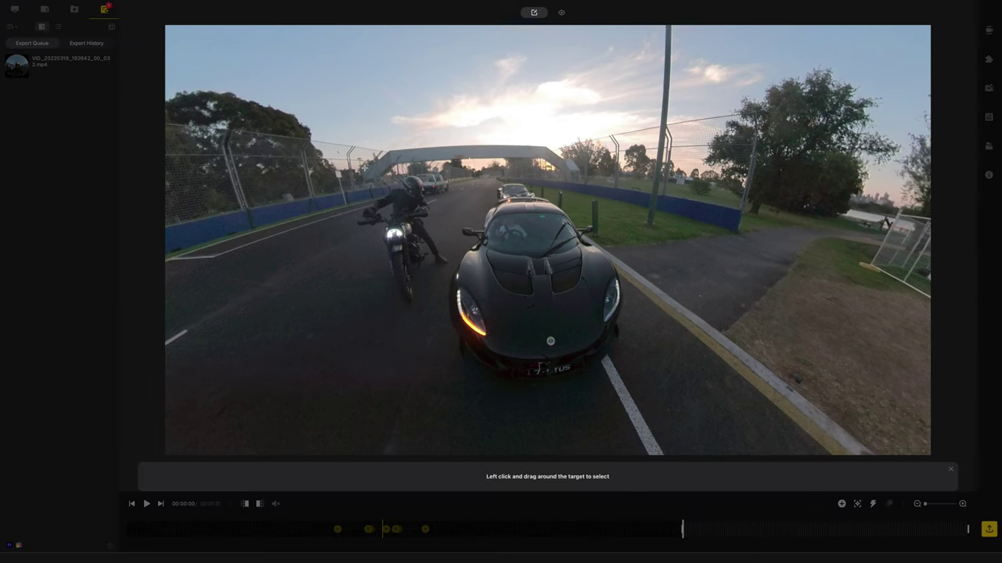
pyautogui.moveTo(371, 185); pyautogui.dragTo(442, 305)
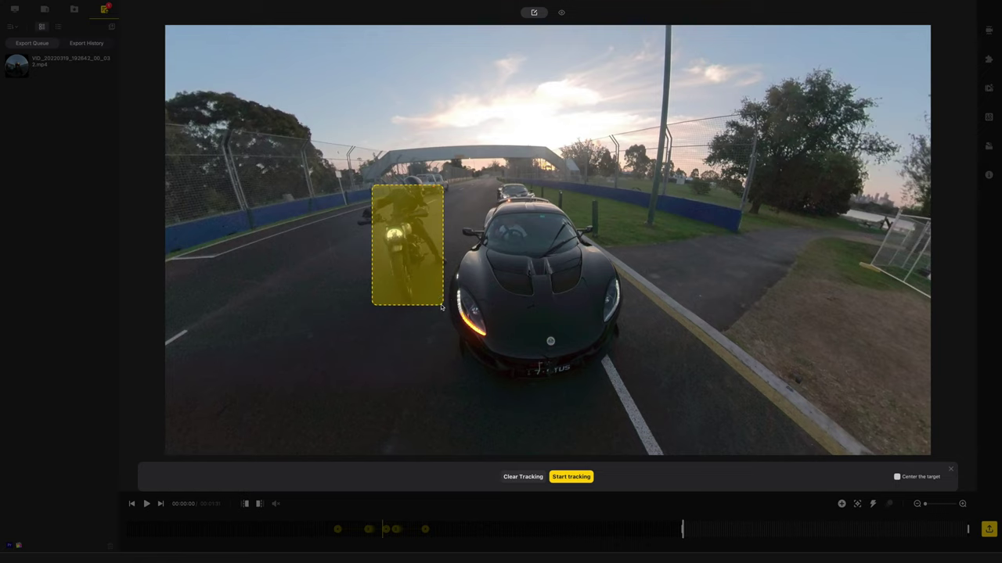
pyautogui.click(588, 478)
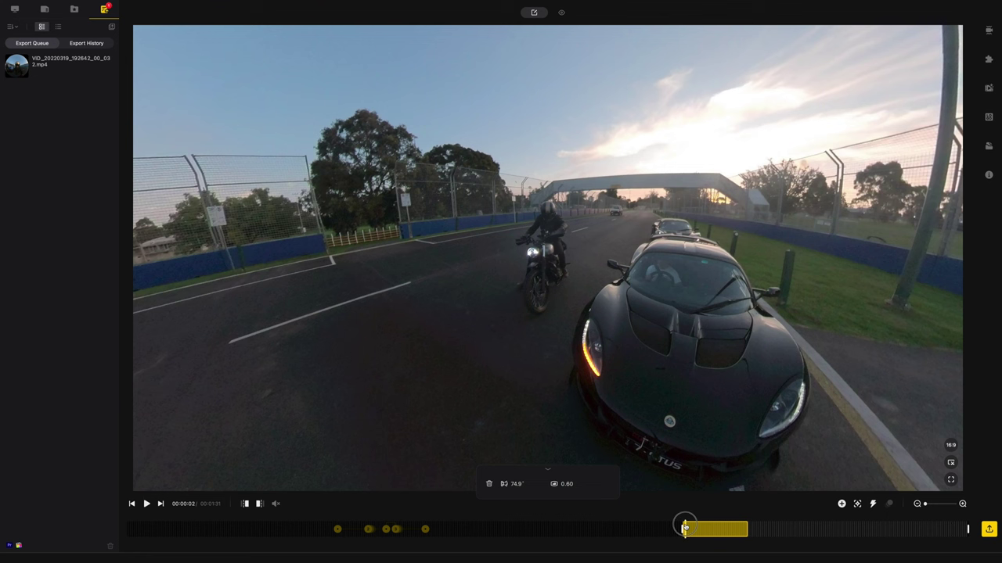
pyautogui.click(561, 529)
pyautogui.press('space')
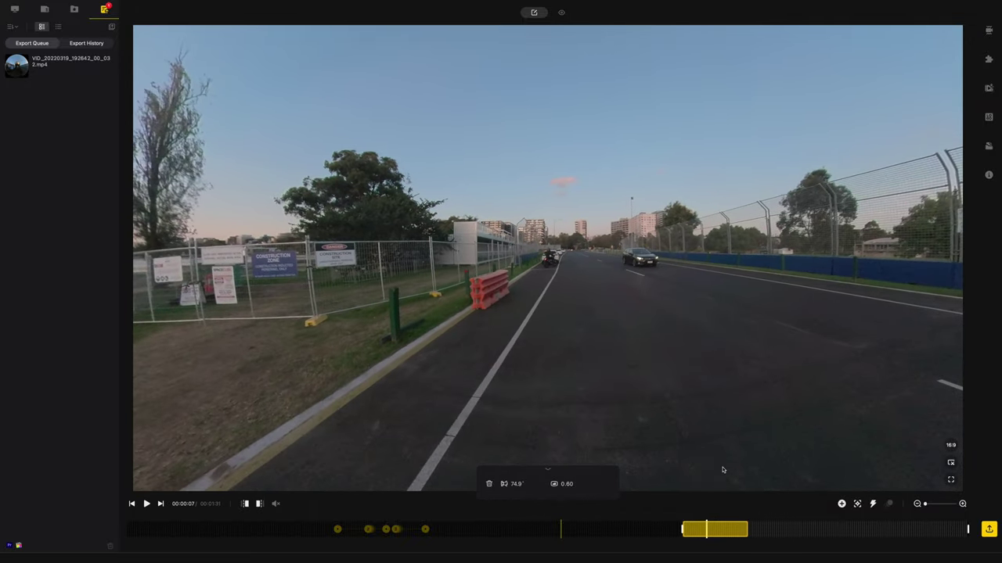
# Set the trim end at 00:00:22, just past the tracked section, and add this segment to the export queue.
pyautogui.click(259, 504)
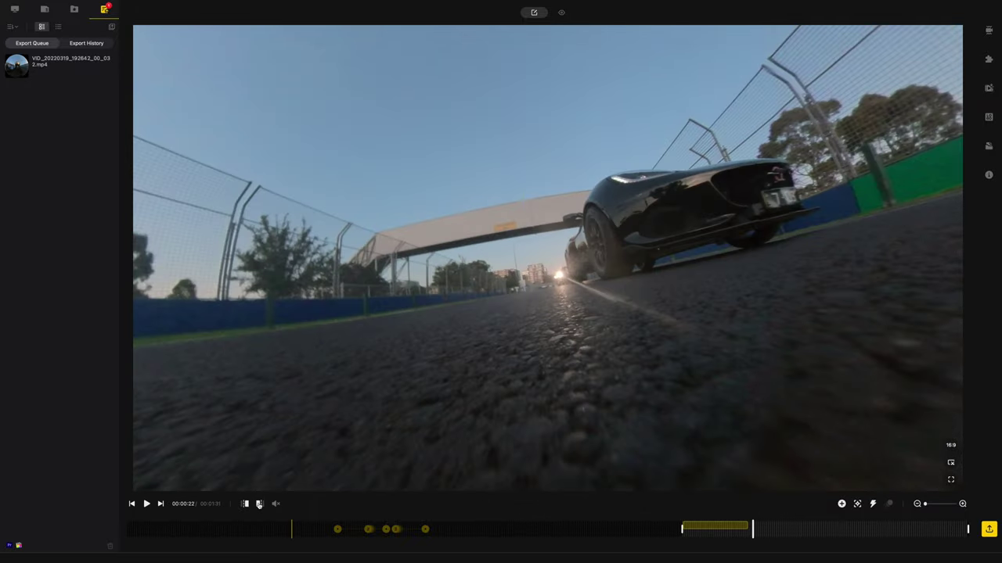
pyautogui.click(972, 530)
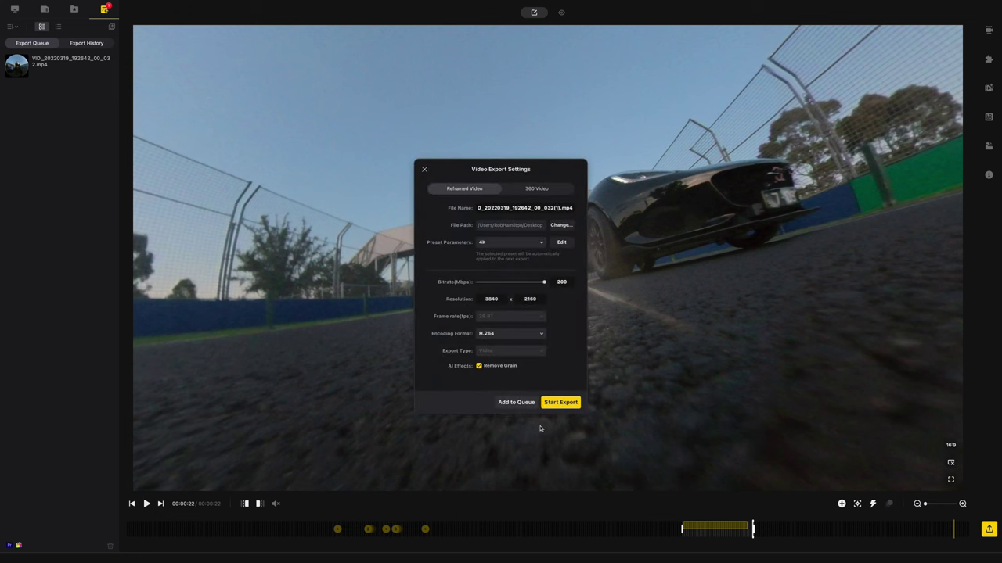
pyautogui.click(518, 402)
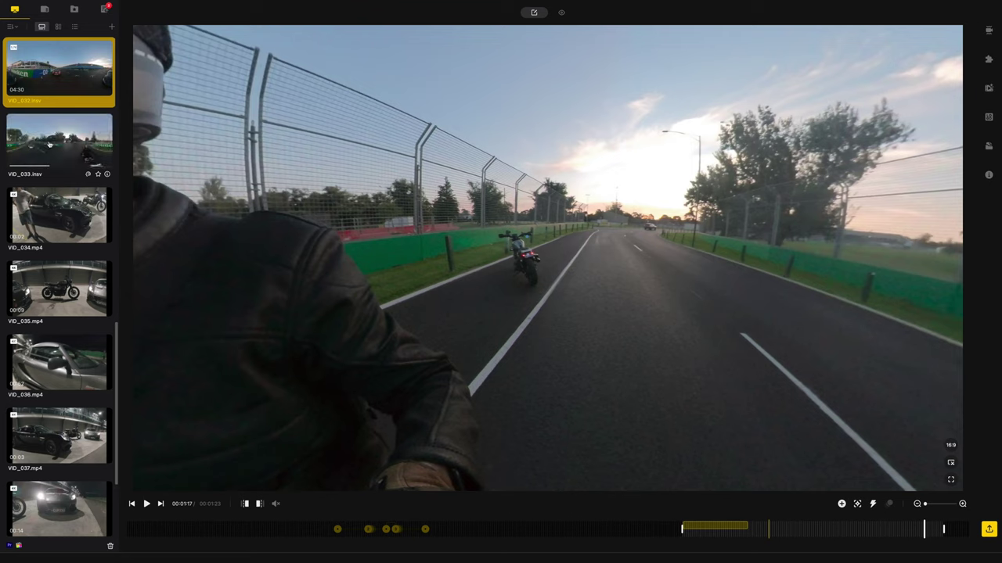
# Open VID_033.insv, extend its trimmed range to an earlier start and move the playhead to 00:00:18.
pyautogui.click(47, 145)
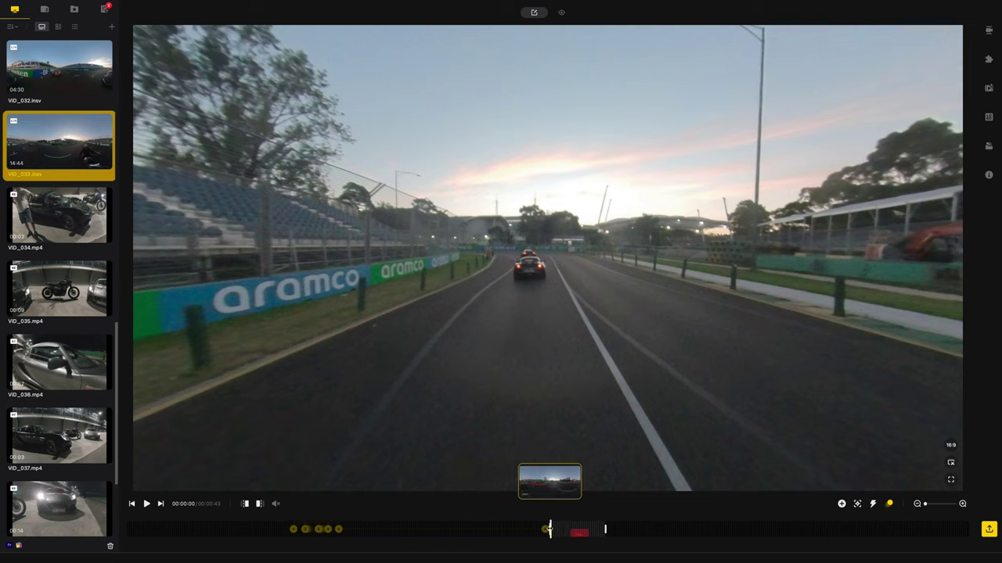
pyautogui.click(440, 530)
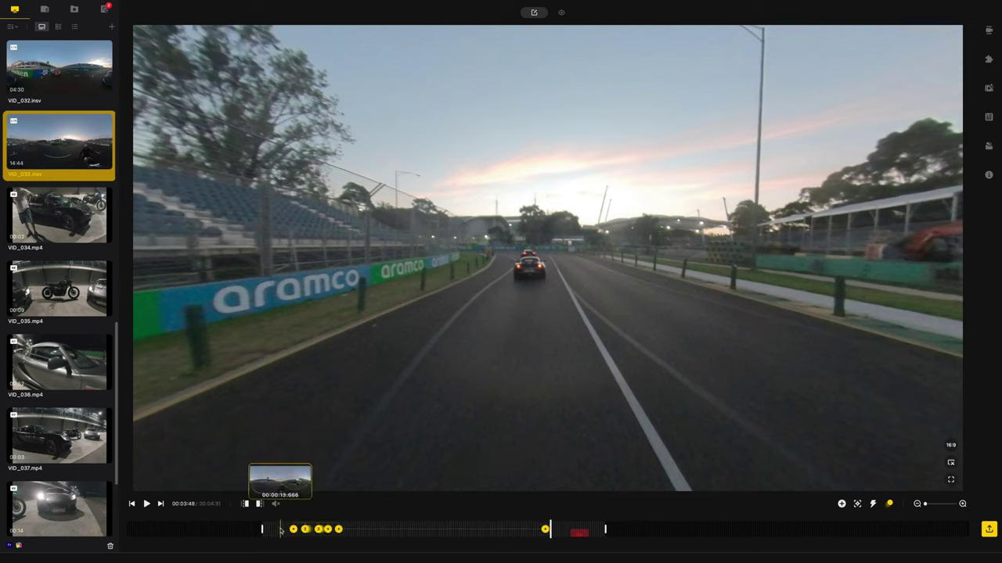
pyautogui.click(291, 530)
pyautogui.moveTo(291, 530); pyautogui.dragTo(286, 530)
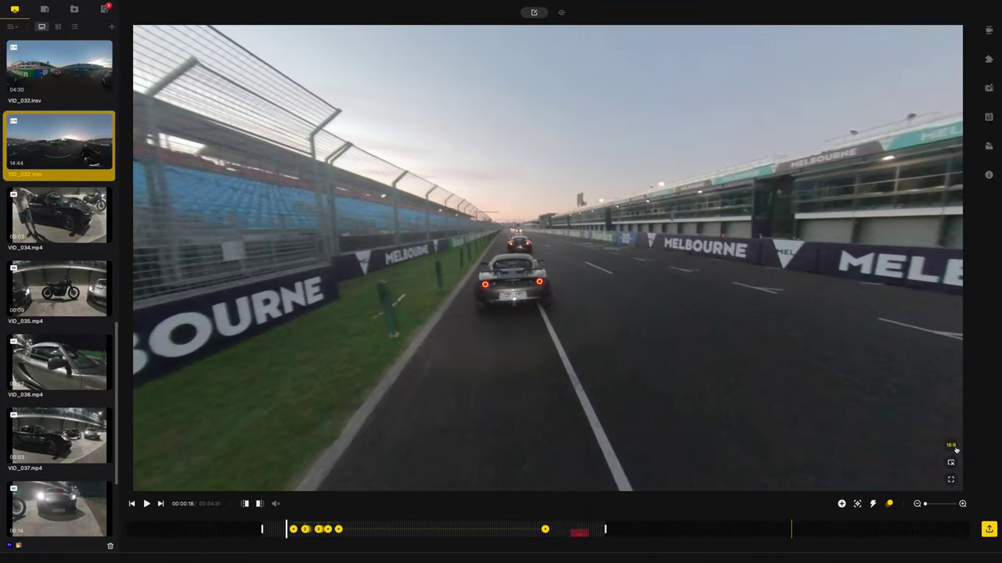
# Switch the aspect ratio to 9:16 and preview the vertical framing from 00:00:18.
pyautogui.click(885, 446)
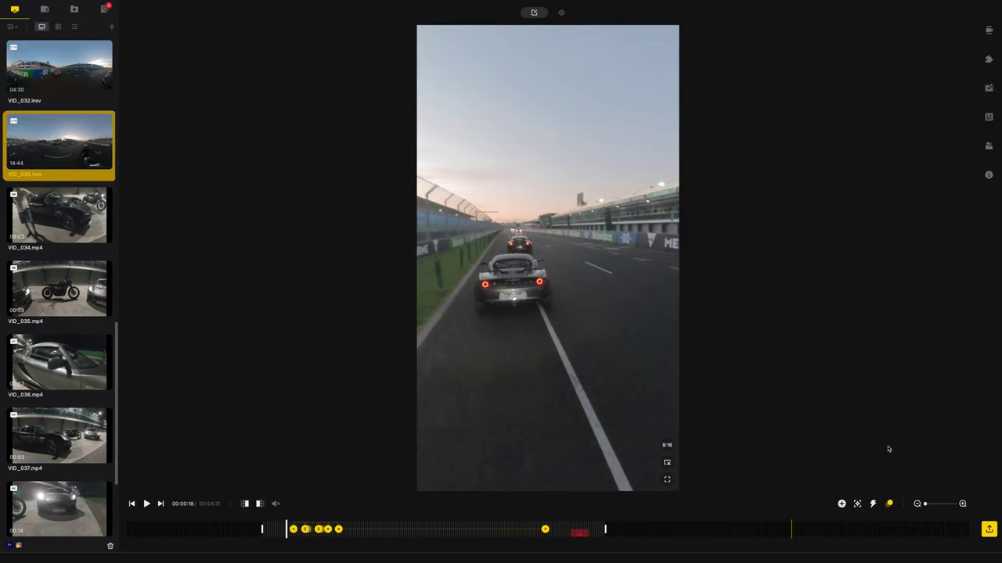
pyautogui.press('space')
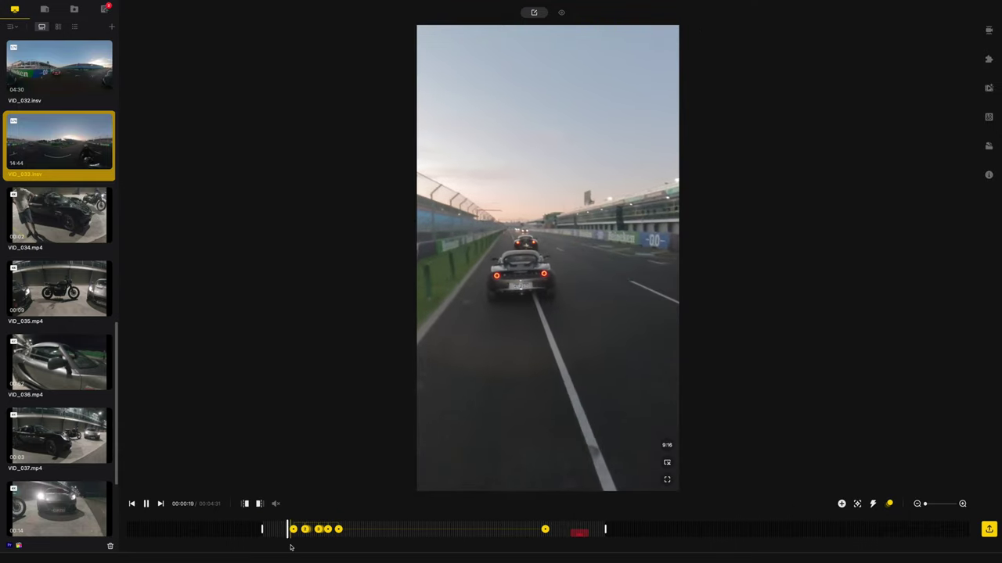
pyautogui.press('space')
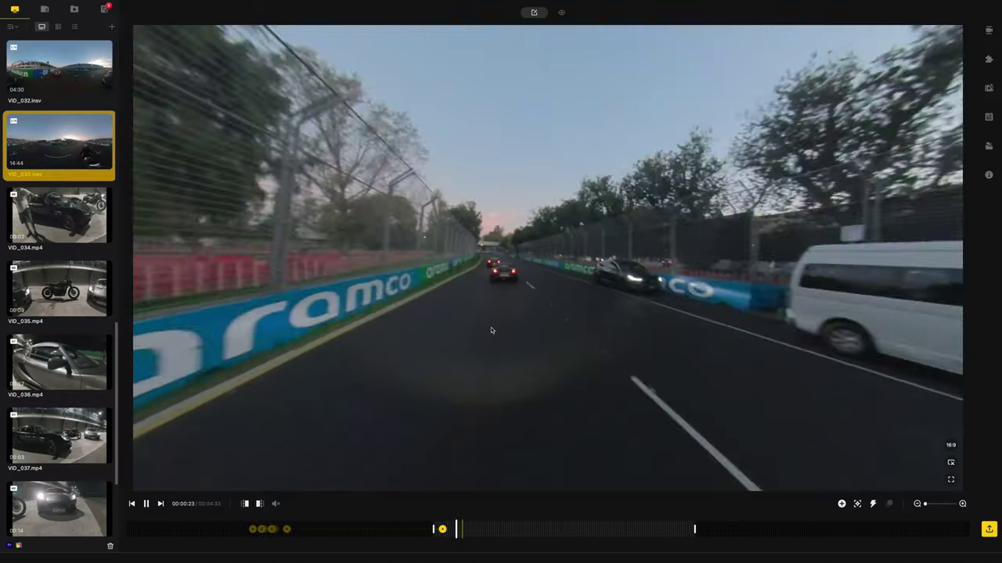
# Reframe the view on the cars ahead during playback and set a new trim start beneath the footbridge approach.
pyautogui.moveTo(490, 329); pyautogui.dragTo(475, 352)
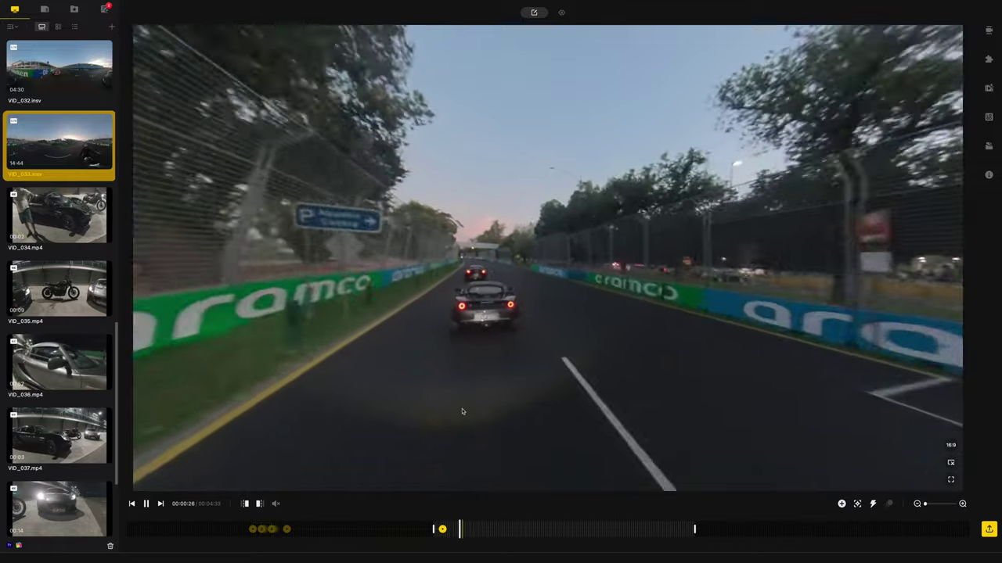
pyautogui.press('space')
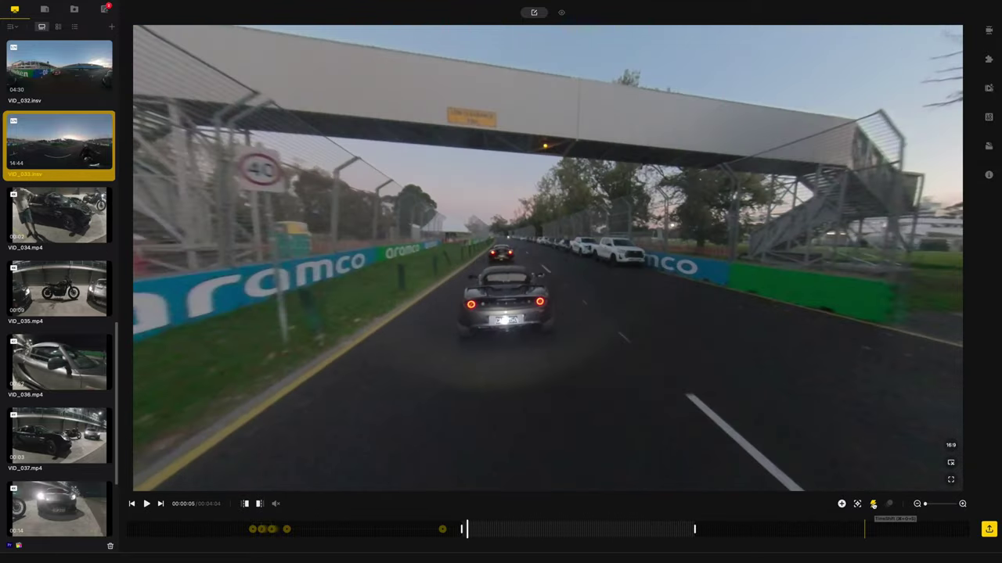
# Apply TimeShift with motion blur to most of VID_033.insv's trimmed range, raise its speed and preview the result.
pyautogui.moveTo(491, 532); pyautogui.dragTo(657, 535)
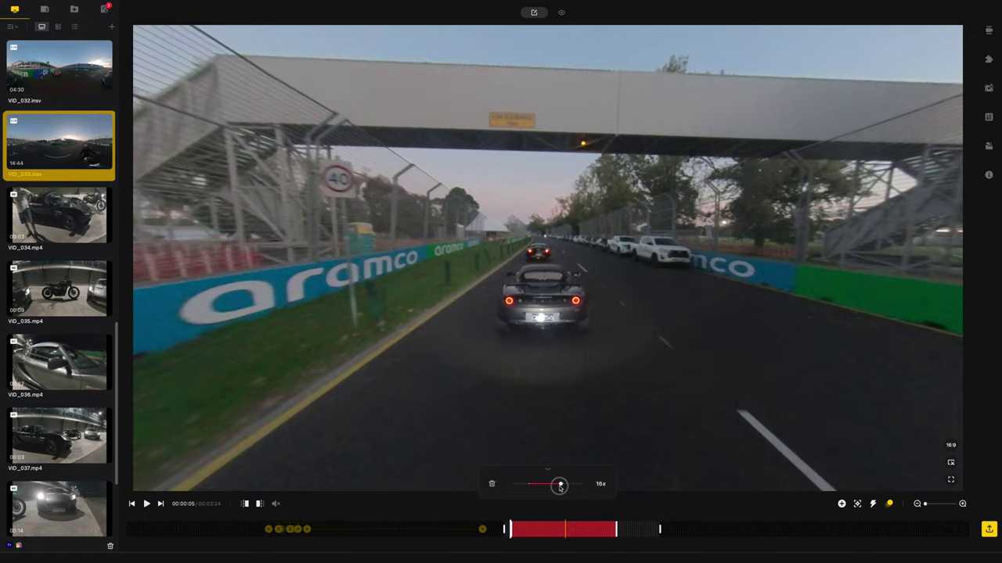
pyautogui.moveTo(561, 487); pyautogui.dragTo(561, 487)
pyautogui.press('space')
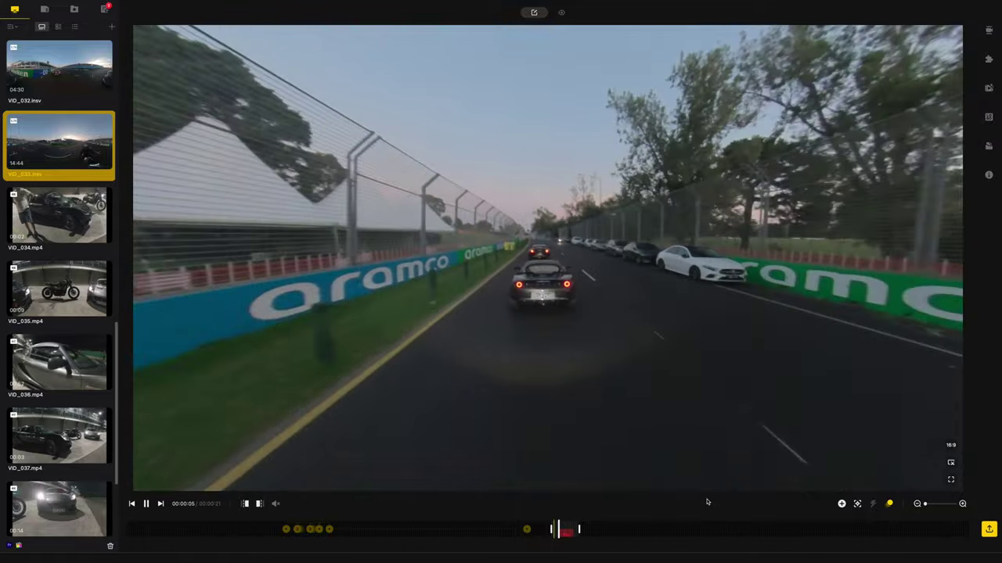
pyautogui.press('space')
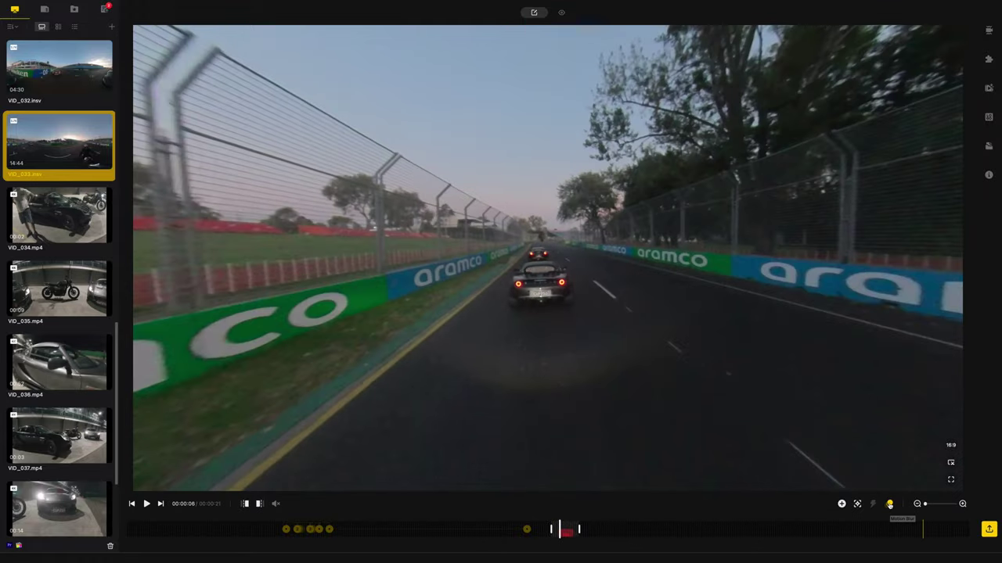
# Add the sped-up clip to the export queue with the 4K preset and start exporting the queued videos.
pyautogui.click(990, 530)
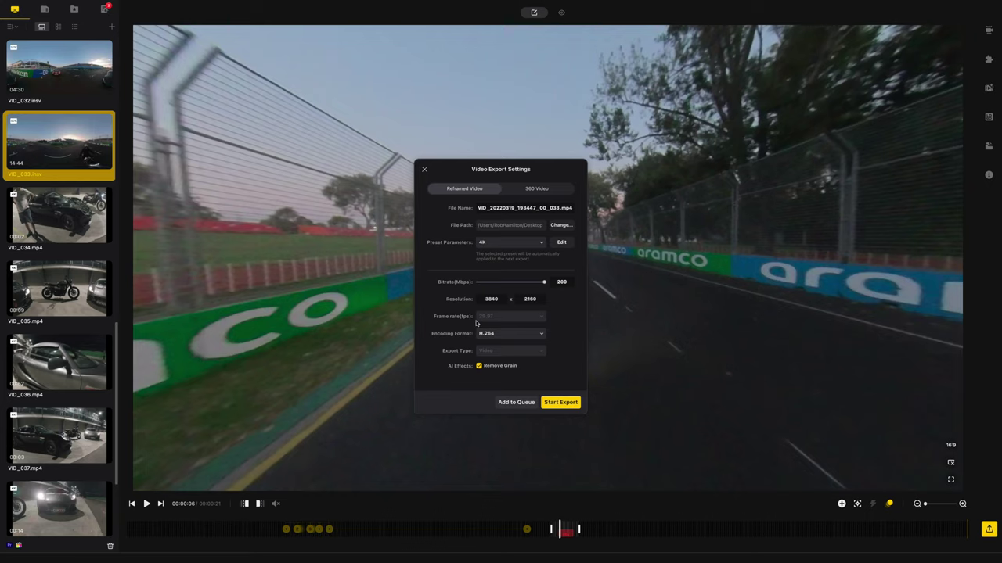
pyautogui.click(506, 403)
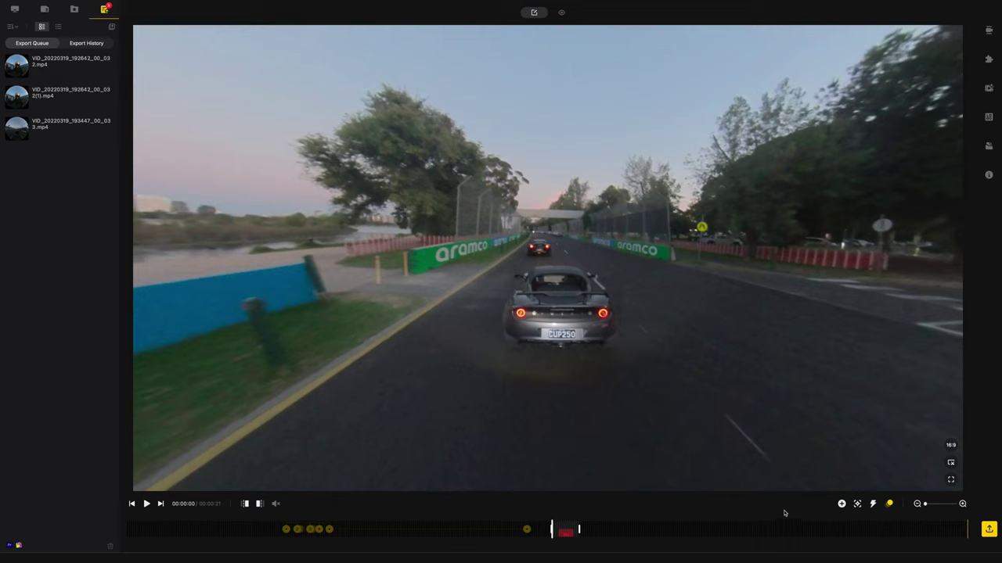
pyautogui.click(112, 27)
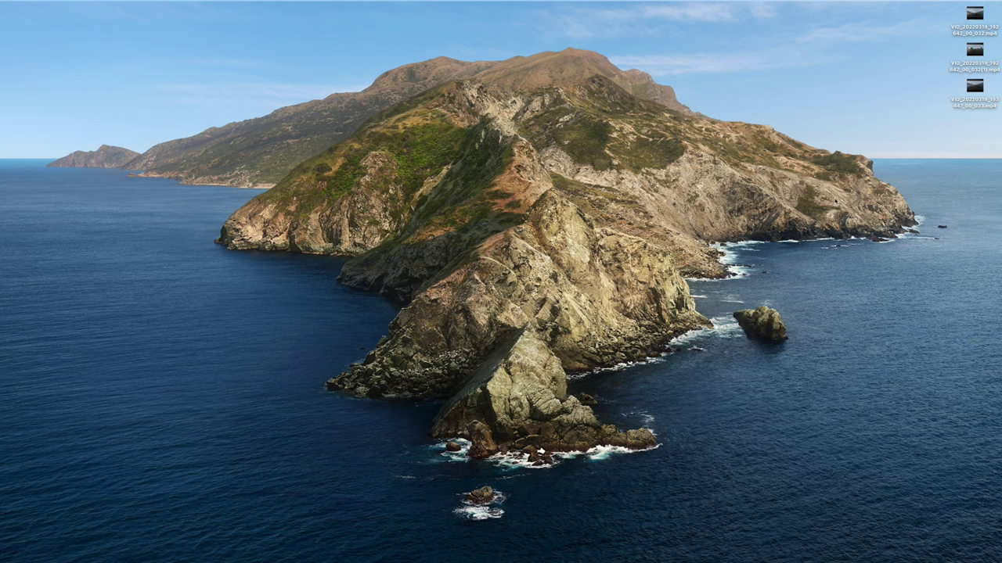
# Preview the exported VID_20220319_192642_00_032.mp4 on the desktop.
pyautogui.click(973, 17)
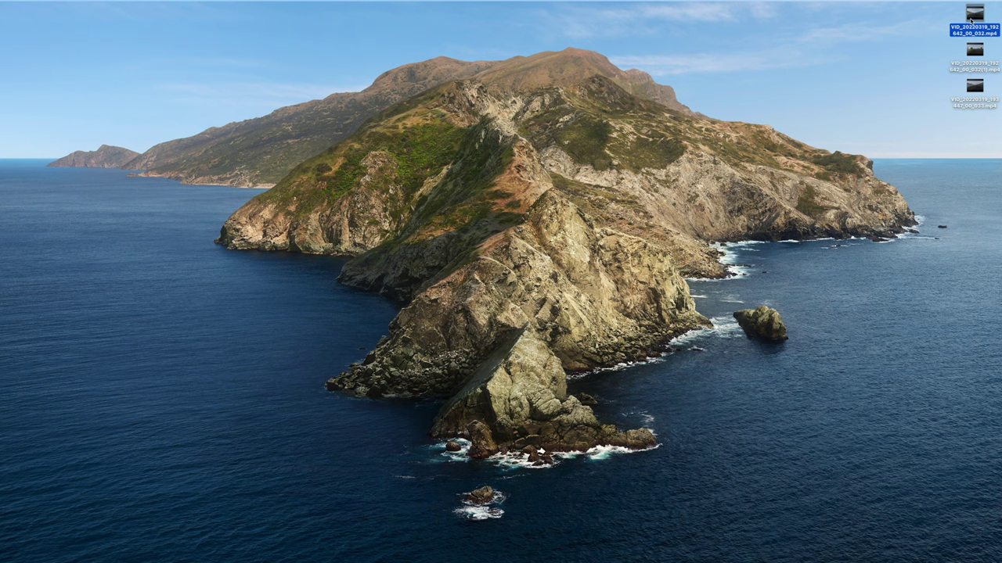
pyautogui.press('space')
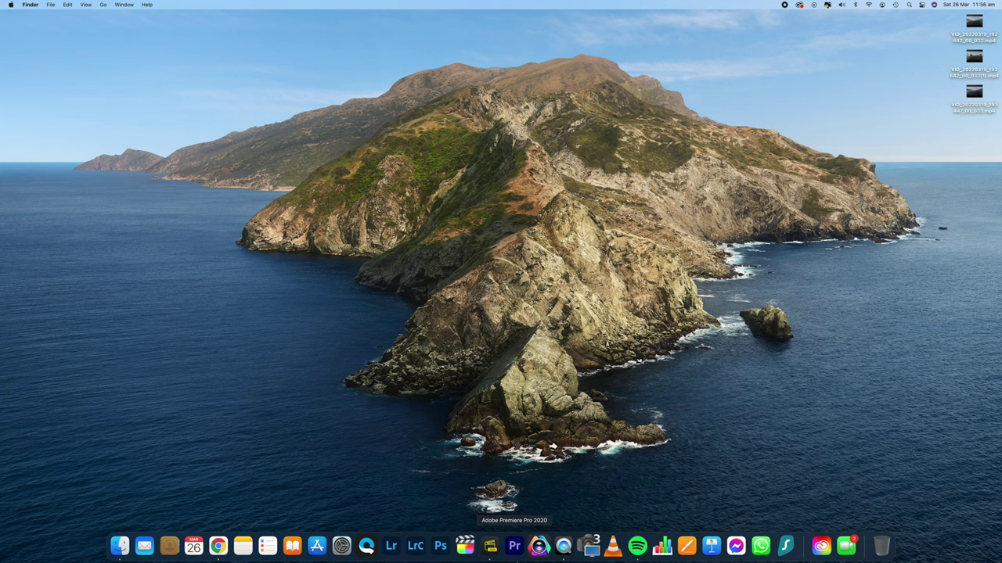
# Switch to VideoProc Vlogger and create the project "How to use into 360 studio" at 3840 x 2160 (16:9) 4K and 30 fps.
pyautogui.click(538, 546)
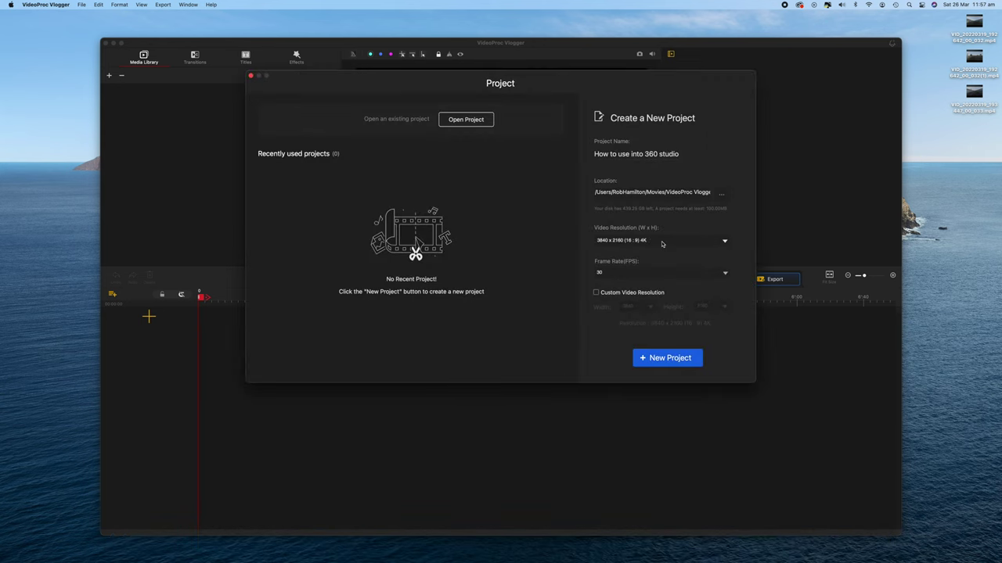
pyautogui.click(634, 242)
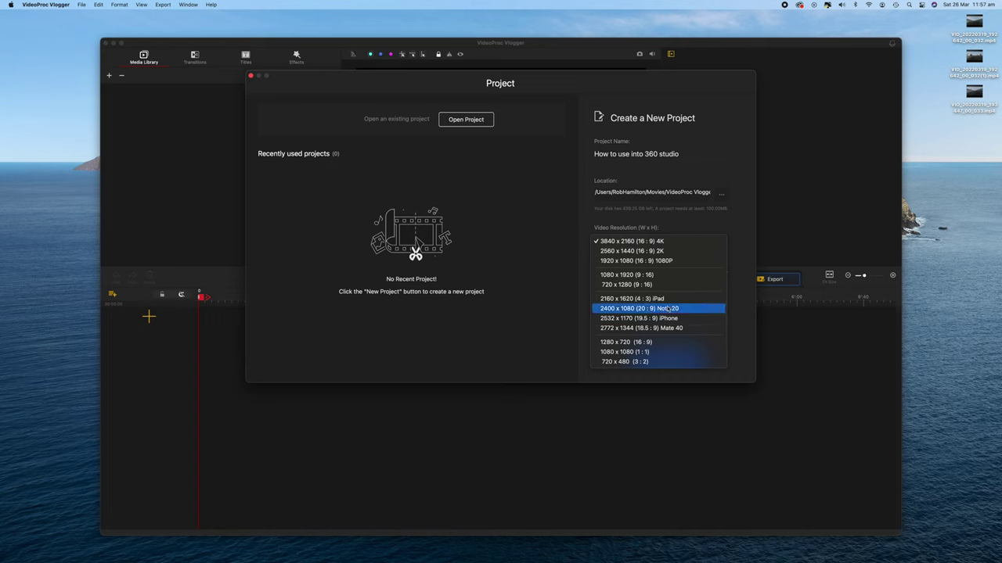
pyautogui.click(748, 193)
pyautogui.click(669, 277)
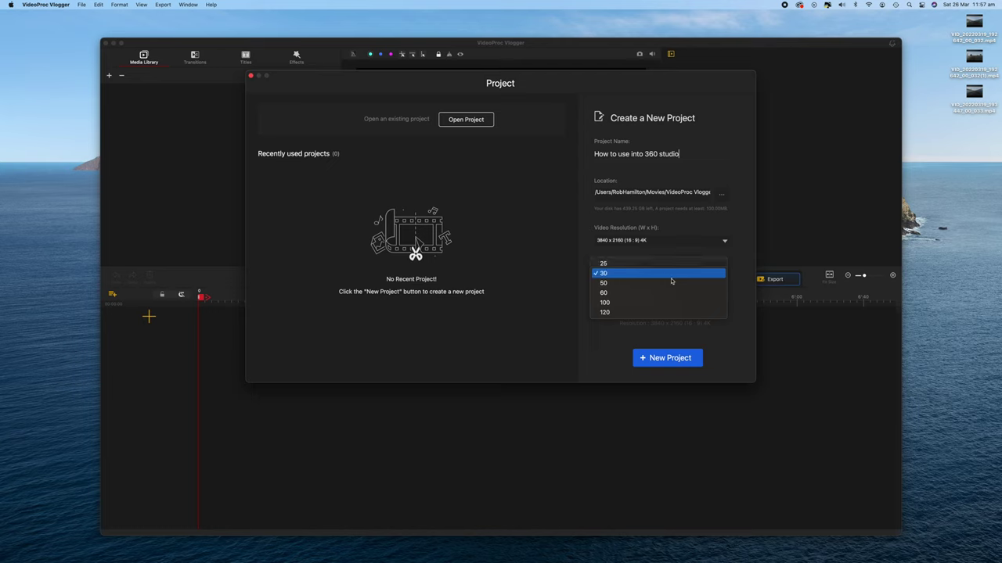
pyautogui.click(735, 333)
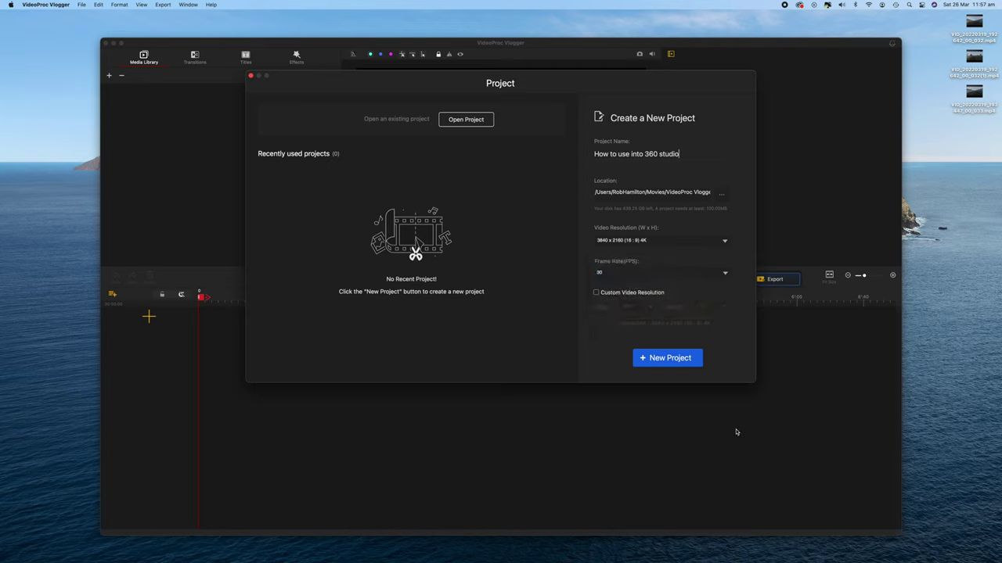
pyautogui.click(675, 361)
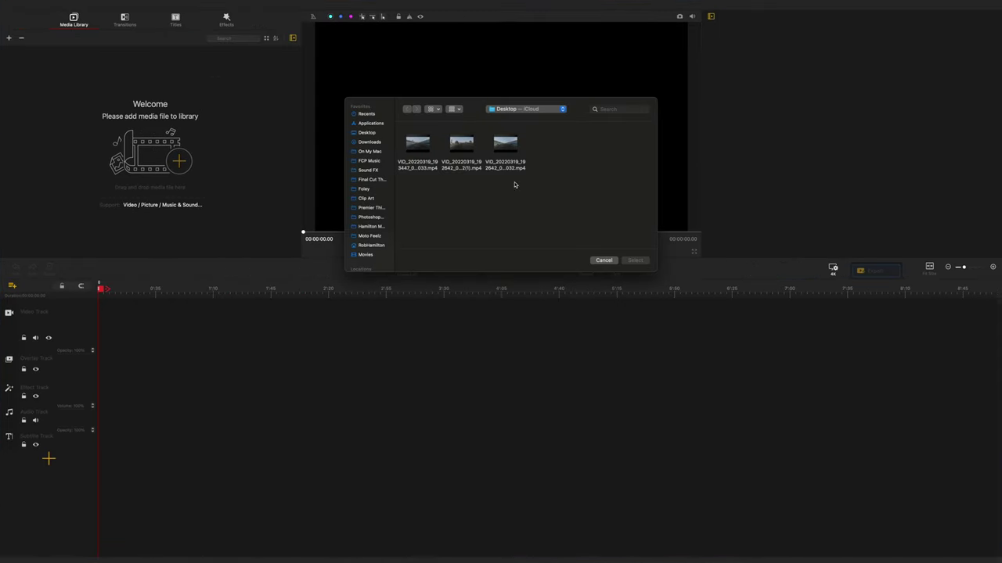
# Import the three exported videos from the desktop and the ES_Kenji - Ooyy.mp3 music file from the FCP Music folder.
pyautogui.moveTo(565, 186); pyautogui.dragTo(397, 133)
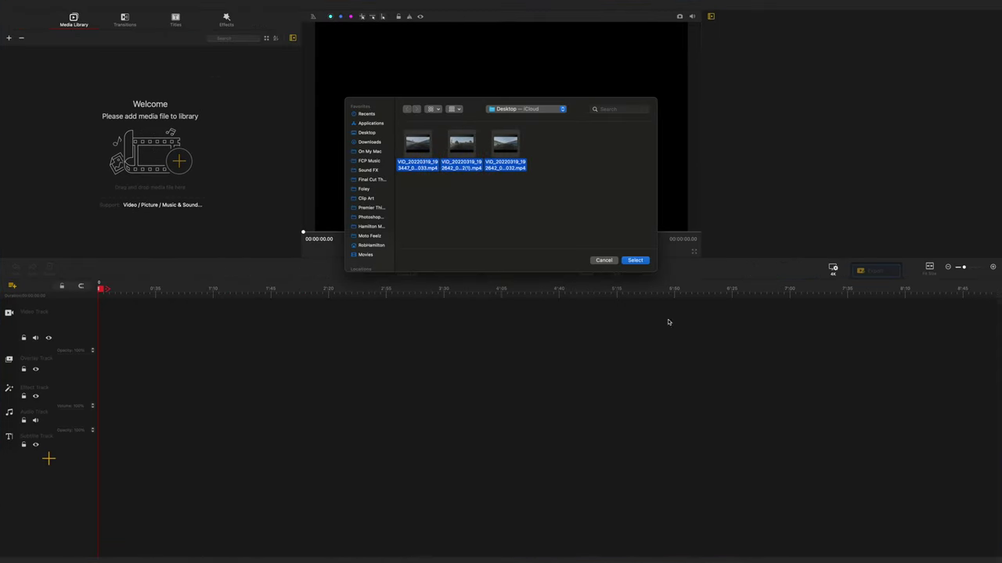
pyautogui.click(635, 261)
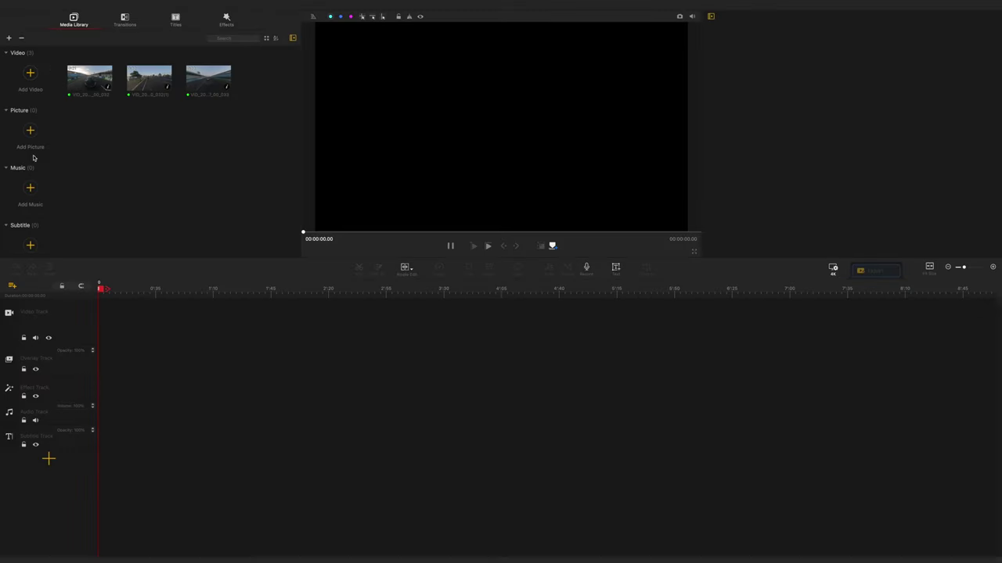
pyautogui.scroll(-1, 25, 245)
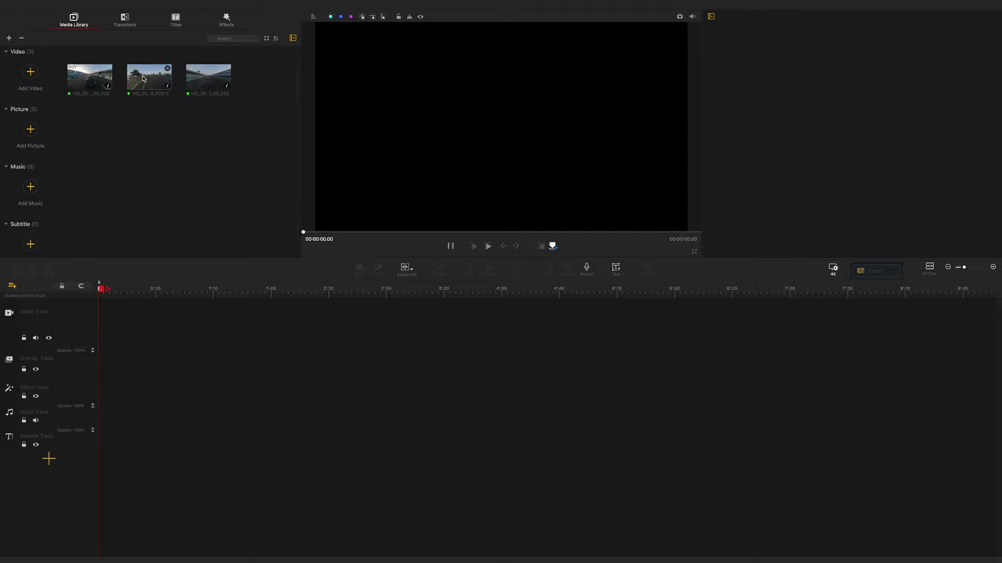
pyautogui.click(30, 188)
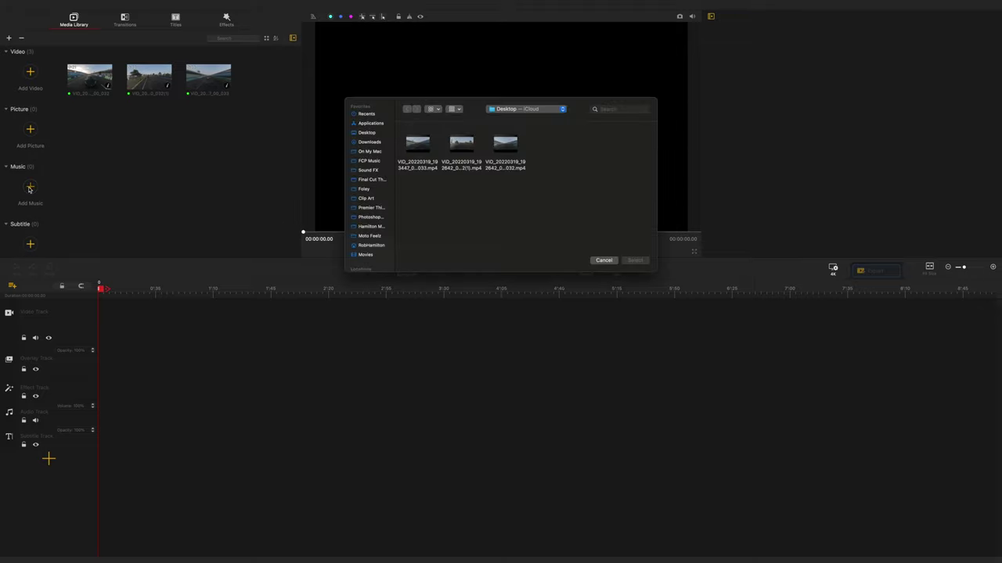
pyautogui.click(434, 146)
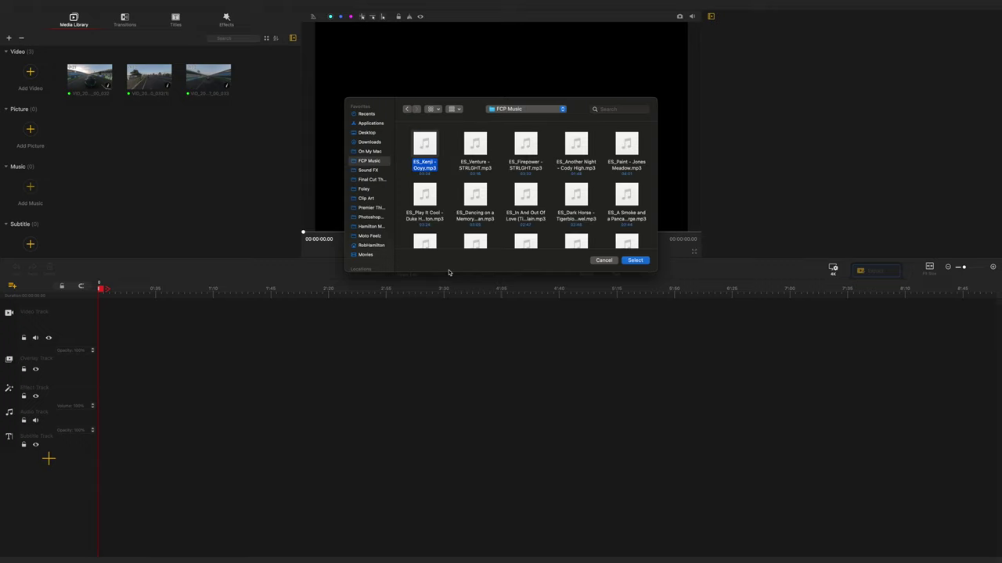
pyautogui.click(635, 260)
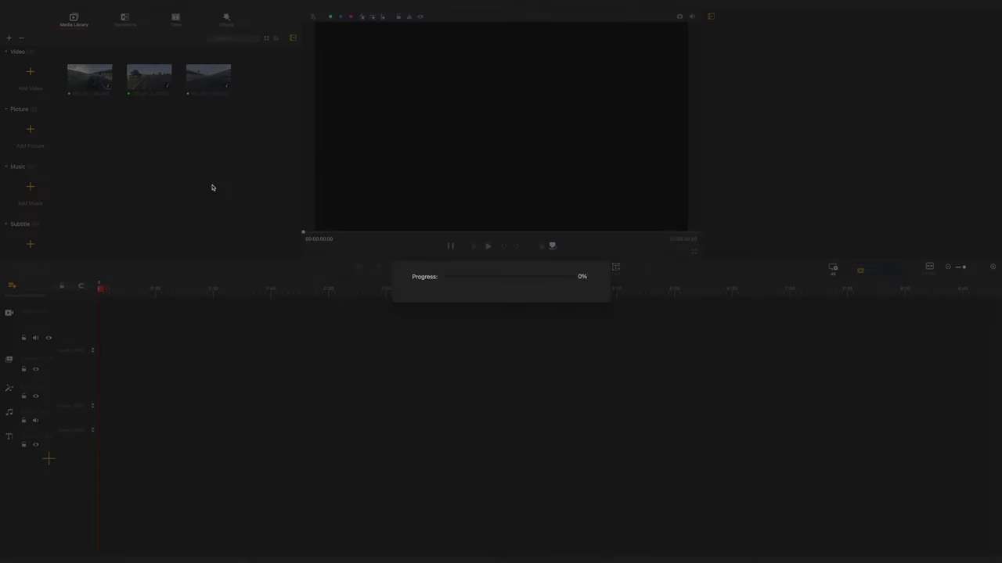
# Place the three imported videos one after another on the video track and mute that track's audio.
pyautogui.scroll(-1, 213, 188)
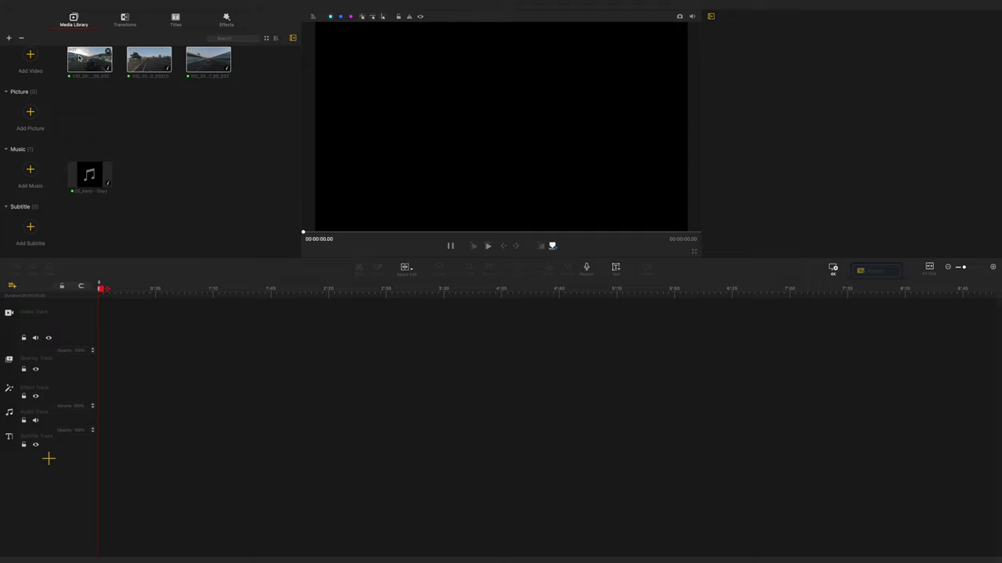
pyautogui.moveTo(75, 61); pyautogui.dragTo(168, 331)
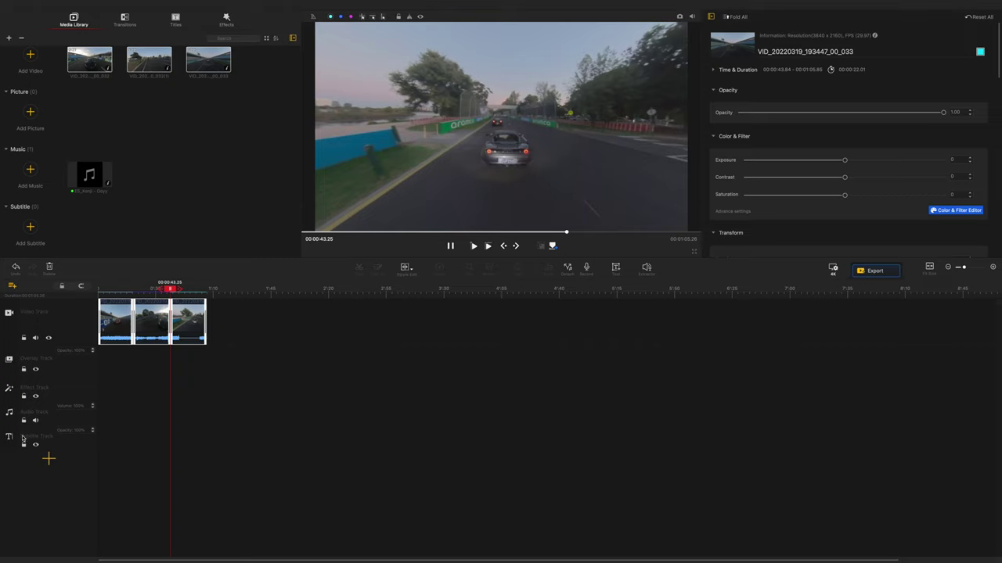
pyautogui.moveTo(965, 267); pyautogui.dragTo(972, 267)
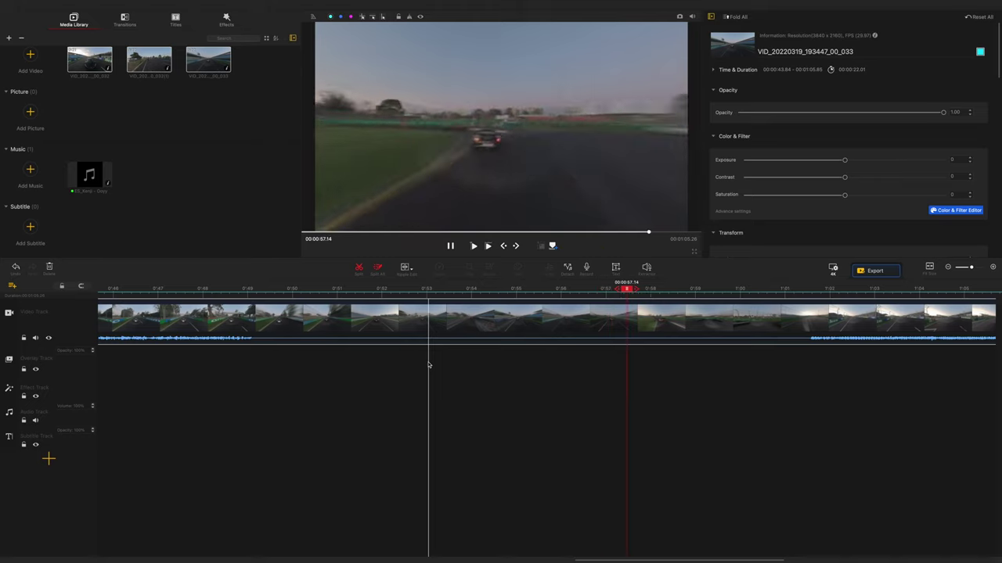
pyautogui.click(179, 404)
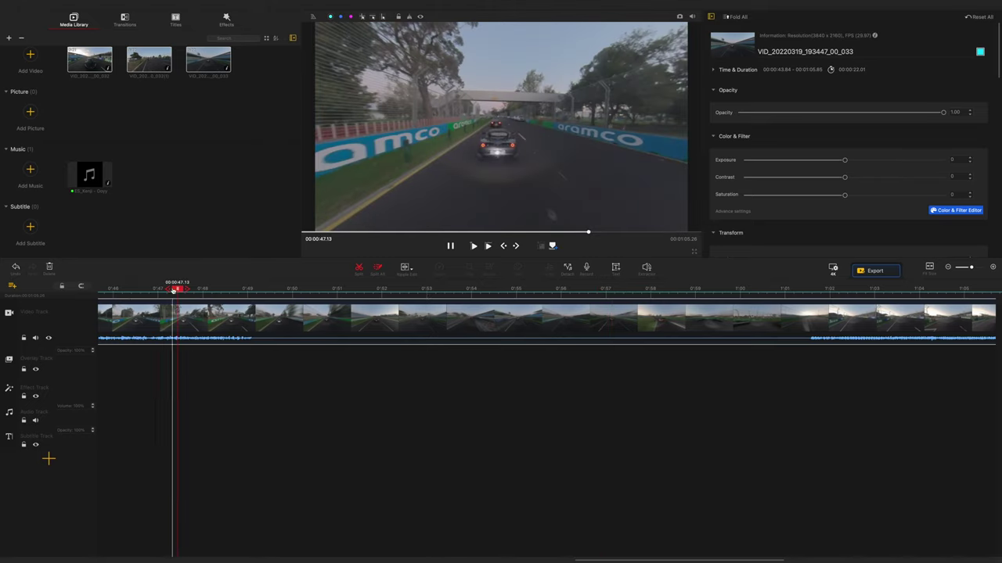
pyautogui.click(162, 289)
pyautogui.click(162, 290)
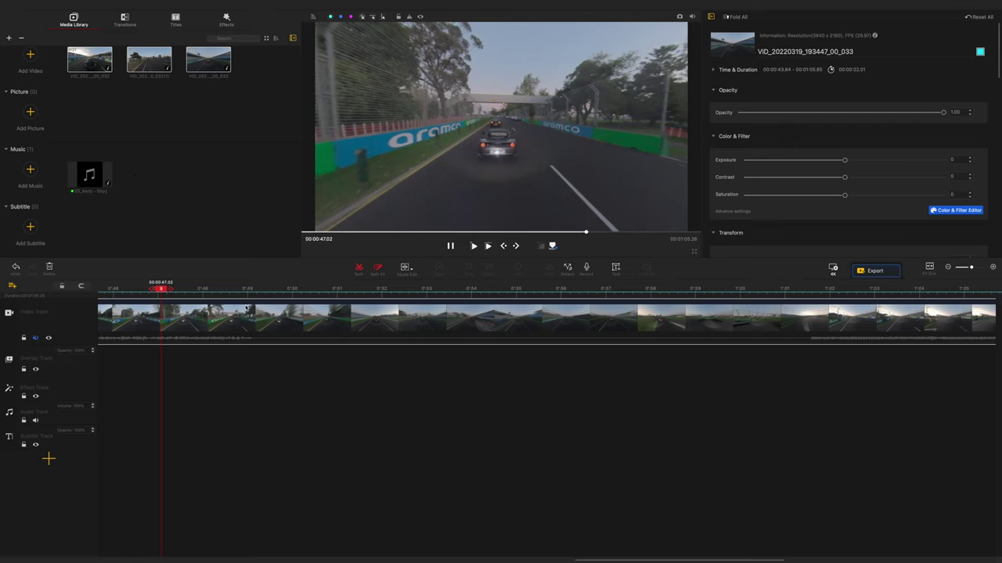
# Place the ES_Kenji - Ooyy song on the audio track, align it with the timeline start and trim it to the video's end.
pyautogui.moveTo(89, 174); pyautogui.dragTo(126, 409)
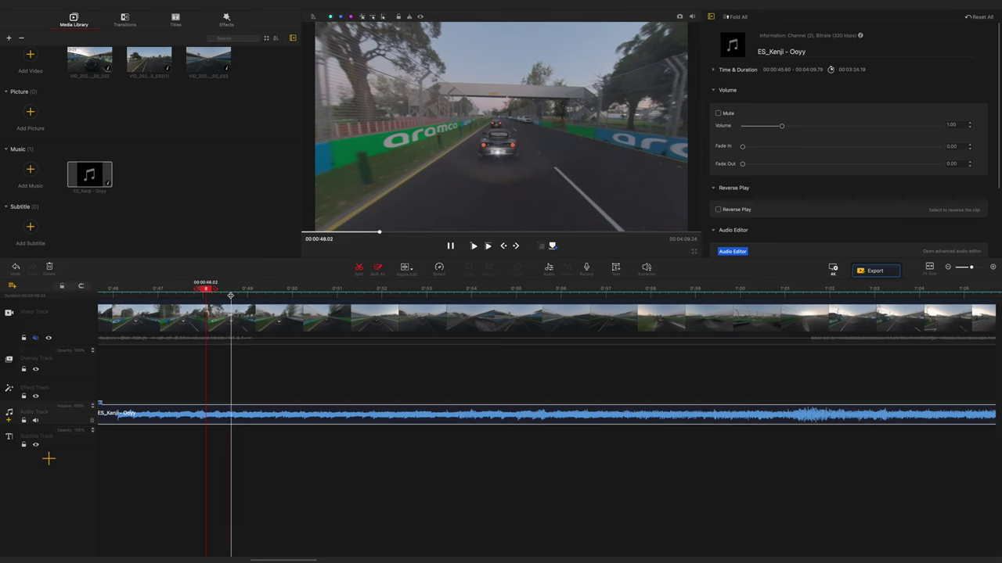
pyautogui.press('Left')
pyautogui.hscroll(-10, 207, 406)
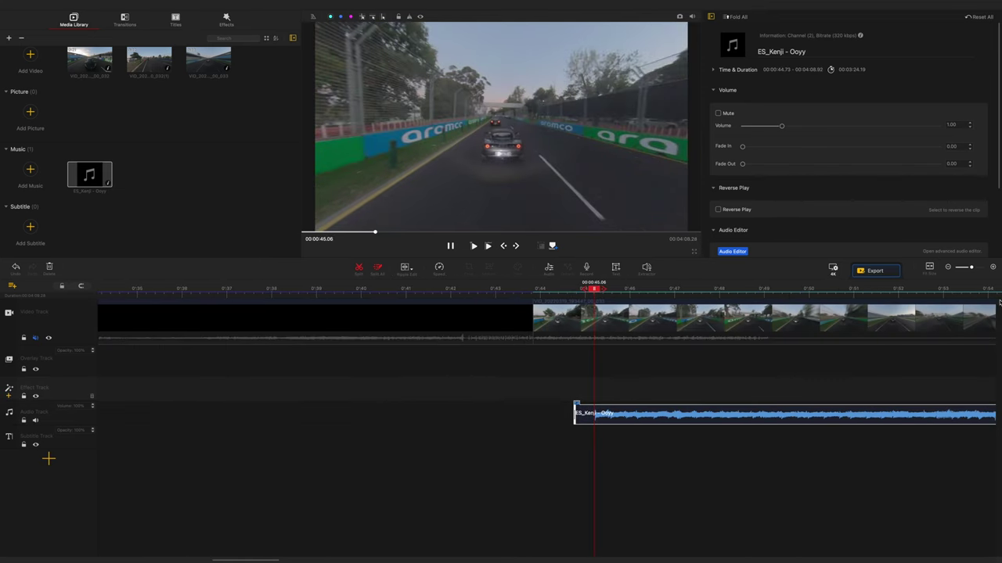
pyautogui.scroll(-6, 540, 413)
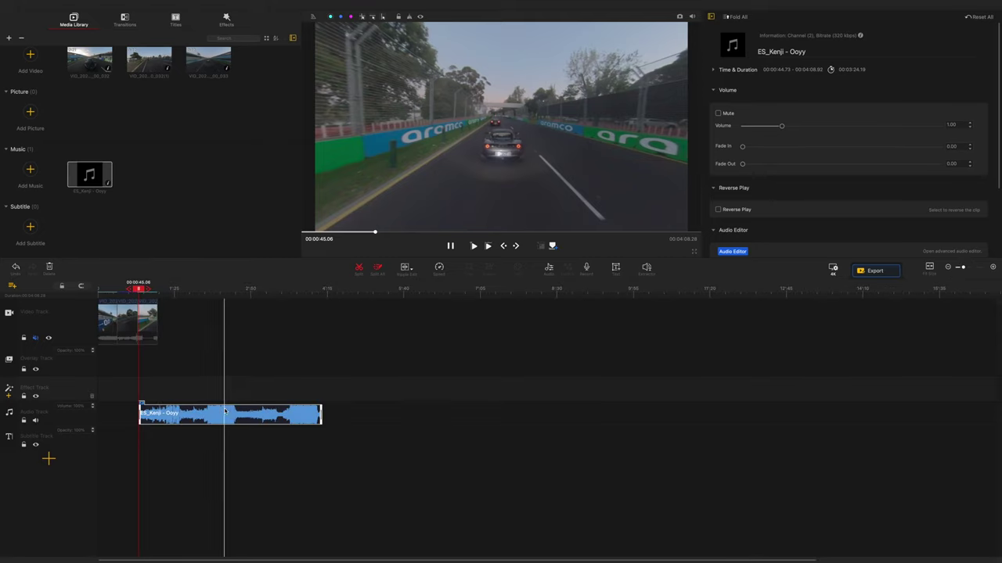
pyautogui.moveTo(194, 412); pyautogui.dragTo(181, 413)
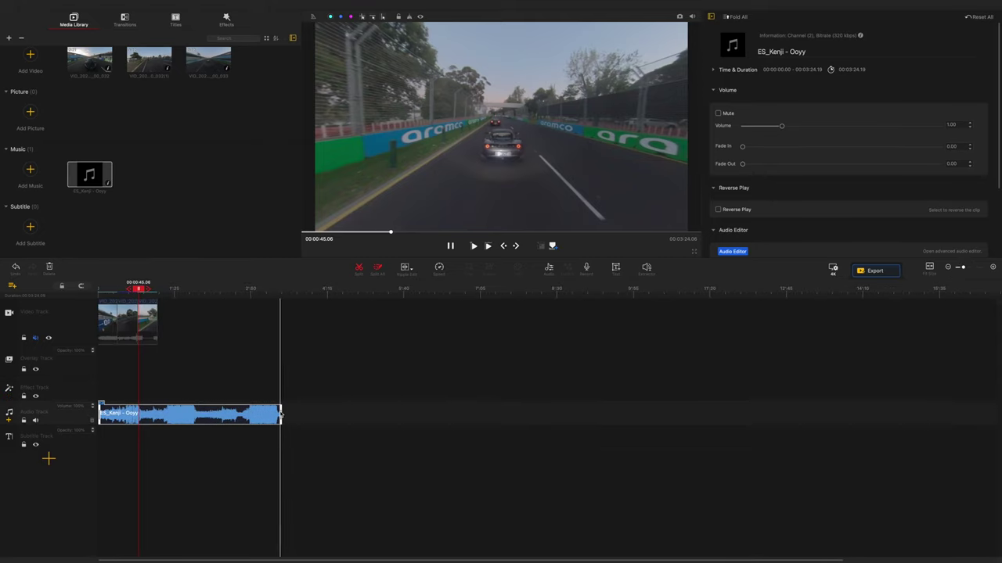
pyautogui.moveTo(281, 412); pyautogui.dragTo(158, 414)
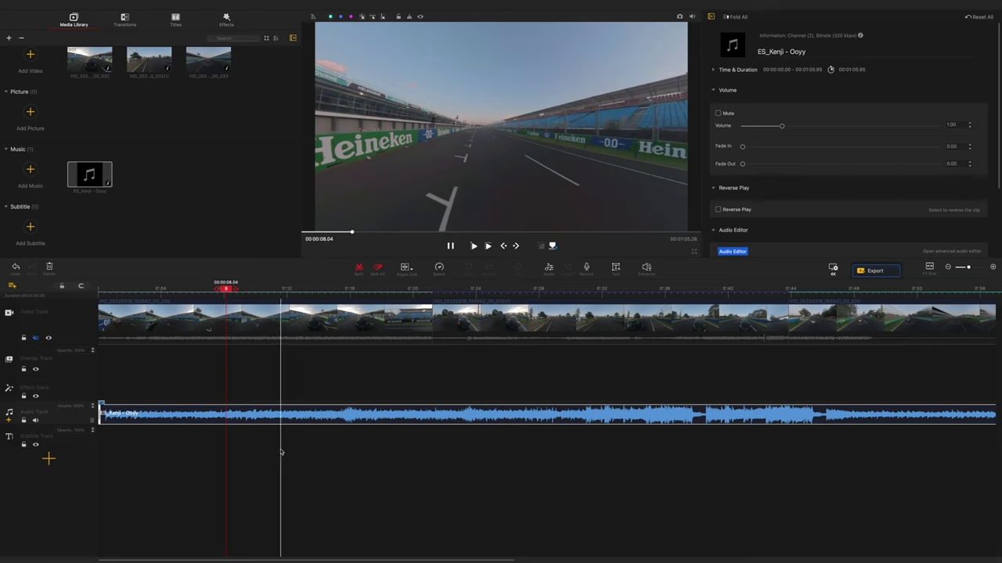
# Mute the music track and set the first video clip's exposure to 6, contrast to 26 and saturation to 17.
pyautogui.click(271, 319)
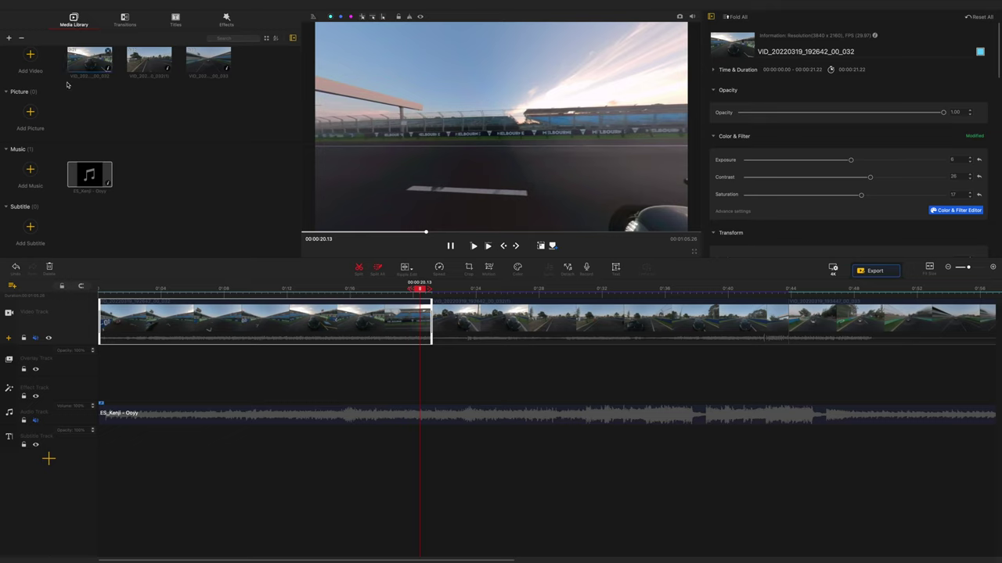
pyautogui.scroll(2, 185, 138)
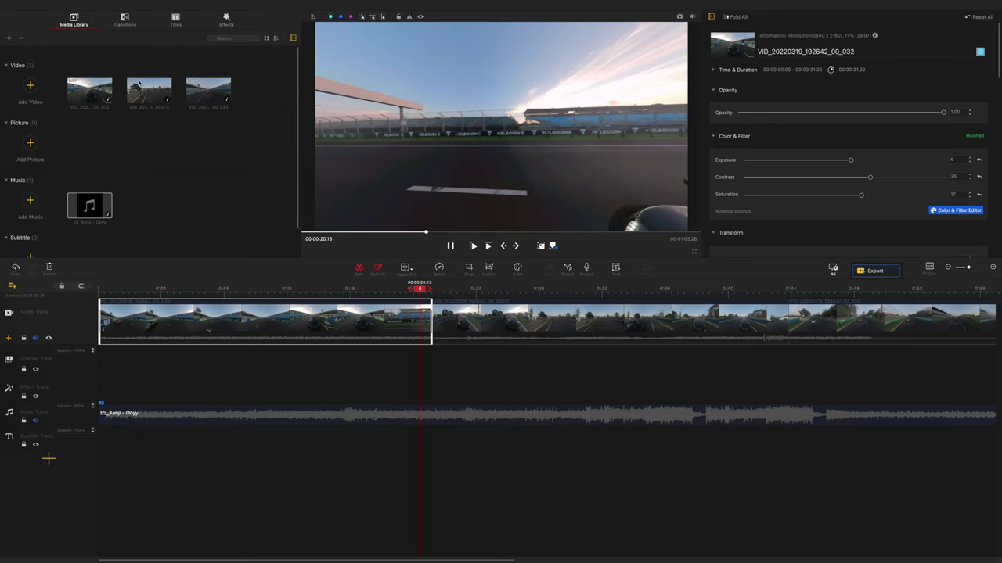
# Add a Glitch Displacement transition between the first and second video clips and play it back.
pyautogui.click(124, 18)
pyautogui.scroll(-10, 243, 72)
pyautogui.scroll(10, 243, 72)
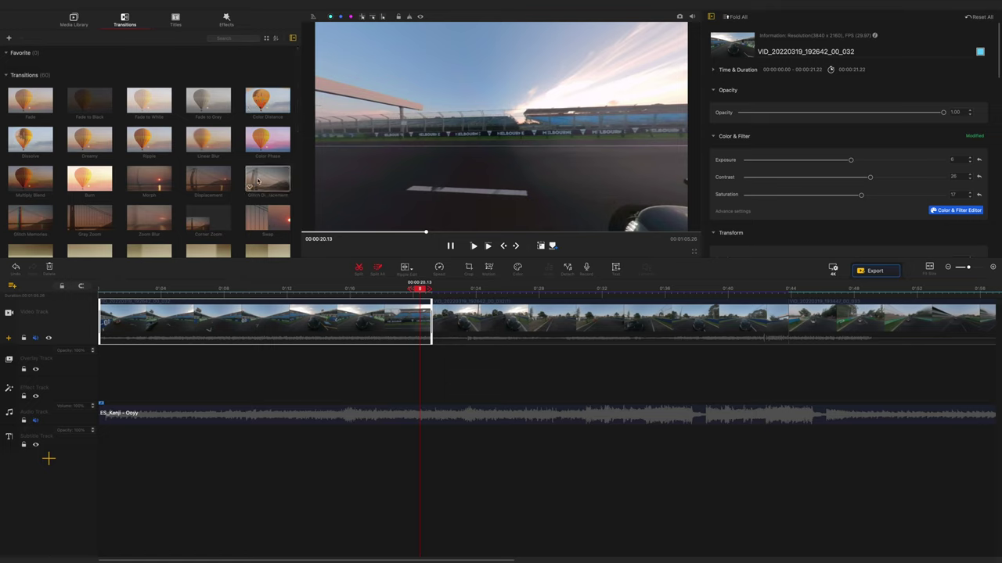
pyautogui.moveTo(390, 288); pyautogui.dragTo(433, 317)
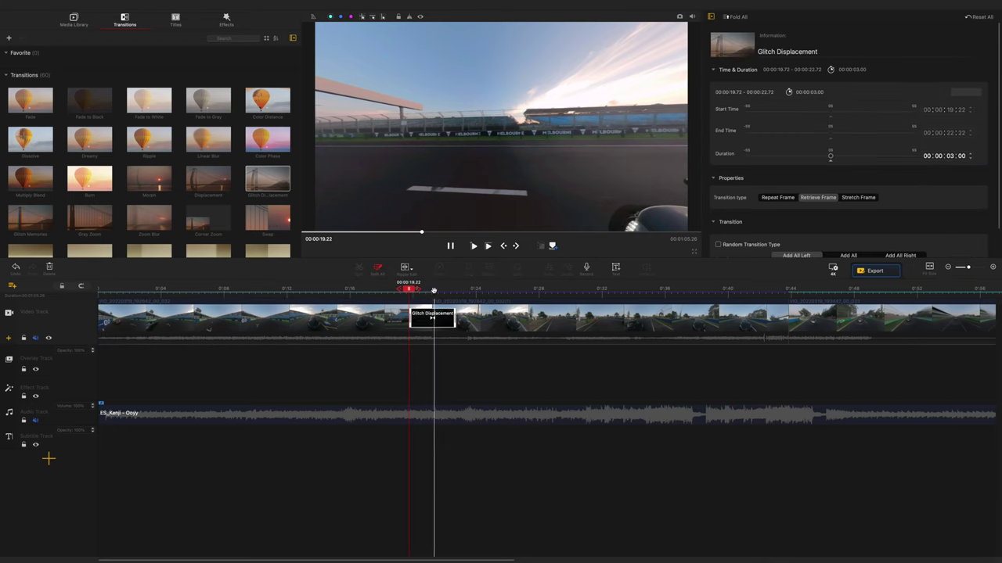
pyautogui.click(474, 245)
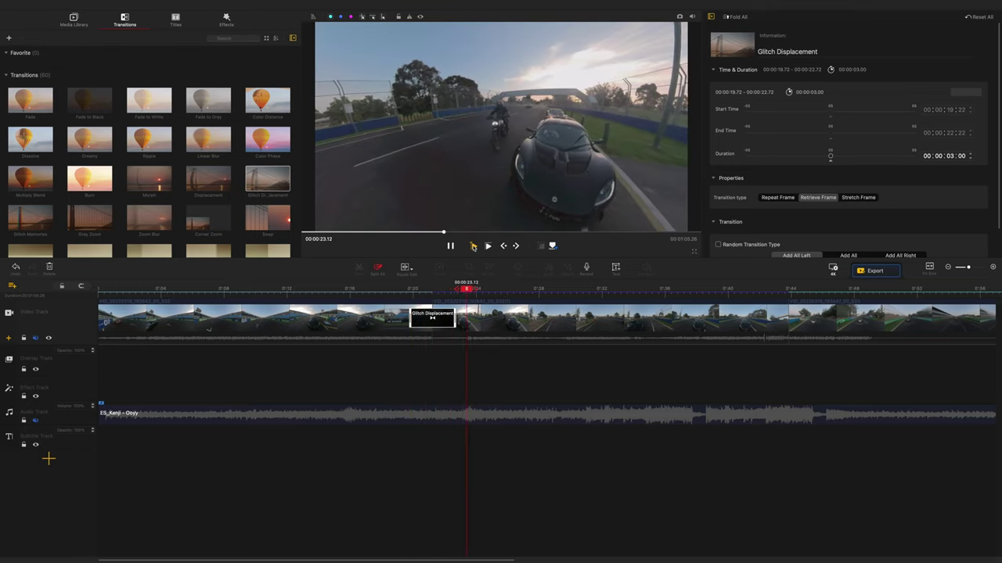
# Lengthen the Glitch Displacement transition to a duration of 00:00:21:06 and scrub through it.
pyautogui.moveTo(451, 317); pyautogui.dragTo(602, 315)
pyautogui.moveTo(476, 289); pyautogui.dragTo(219, 289)
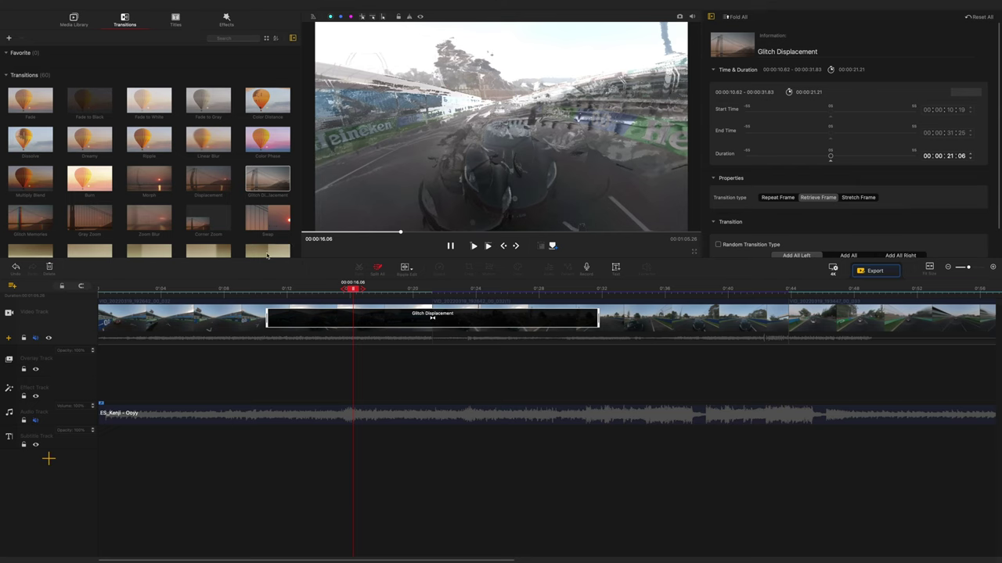
# Remove the Glitch Displacement transition and place the Title 2 preset on the subtitle track at about 17 seconds.
pyautogui.click(428, 322)
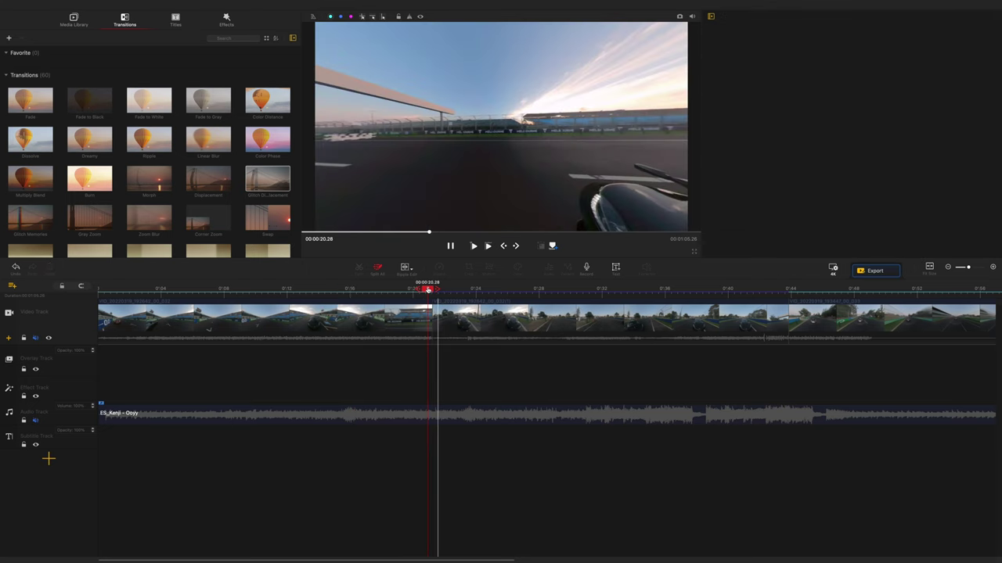
pyautogui.click(175, 18)
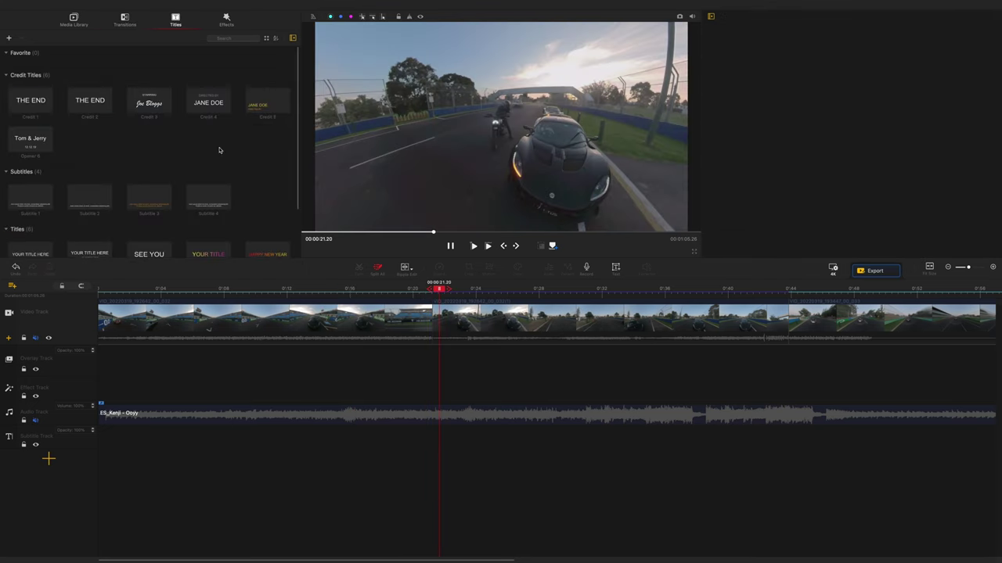
pyautogui.scroll(-1, 189, 107)
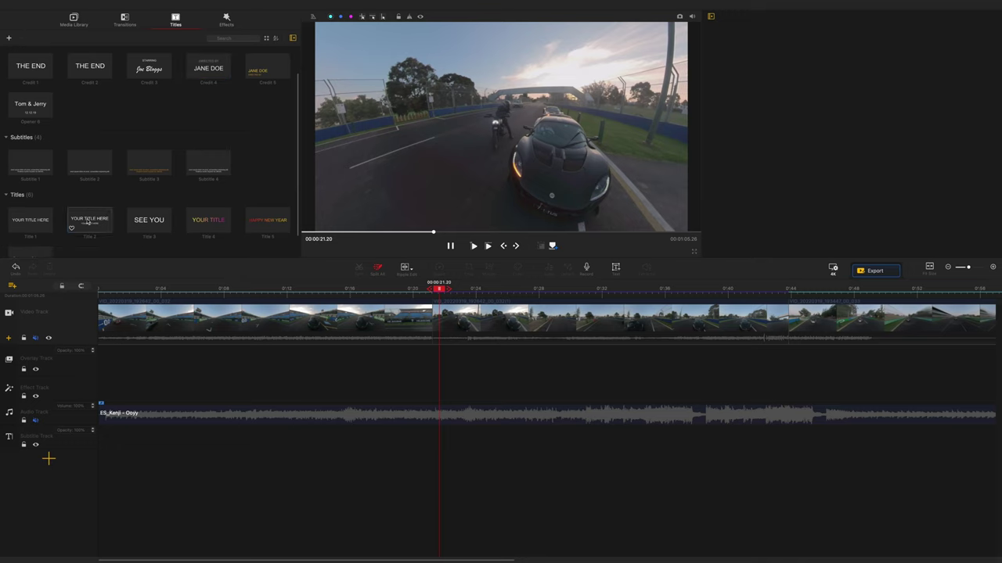
pyautogui.moveTo(87, 219); pyautogui.dragTo(380, 378)
pyautogui.moveTo(395, 441); pyautogui.dragTo(395, 441)
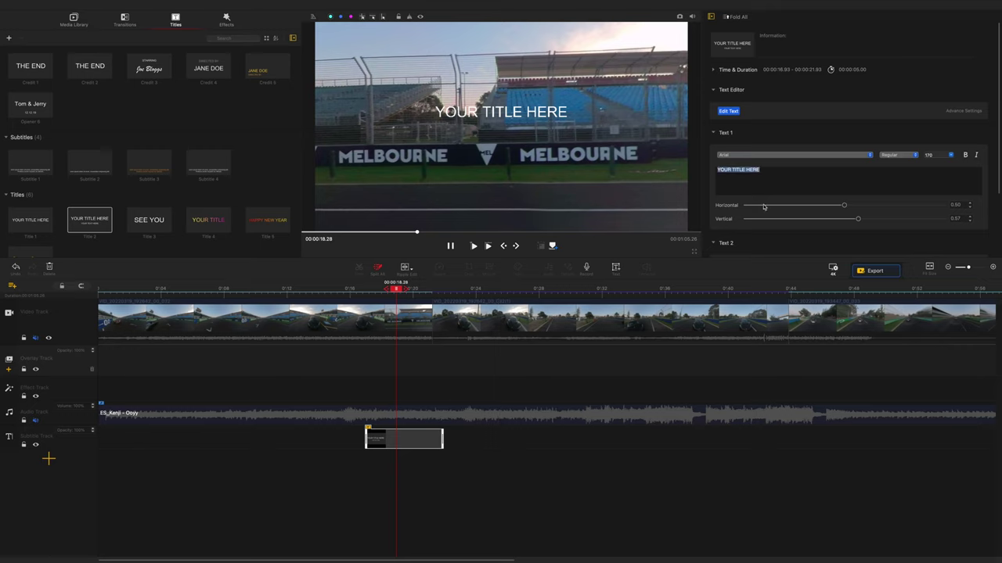
# Set the title's first text line to "G'day mate" and pick a different font for it from the font list.
pyautogui.write("G'day mate")
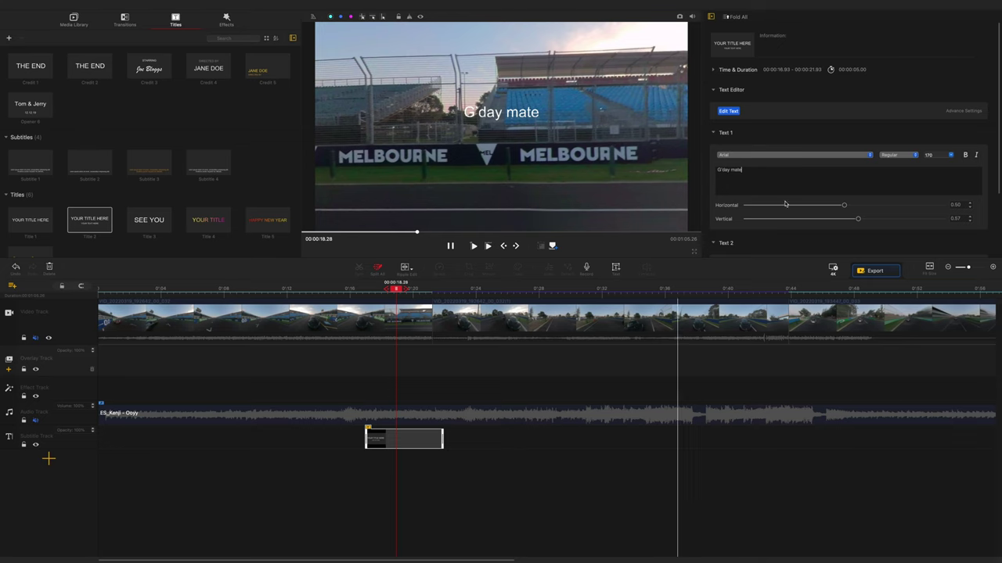
pyautogui.click(772, 159)
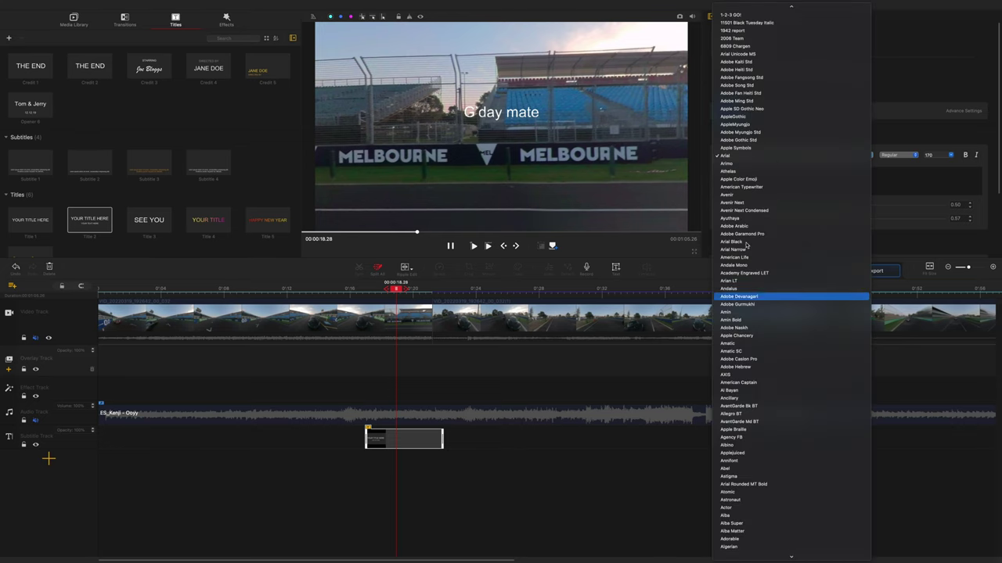
pyautogui.click(791, 486)
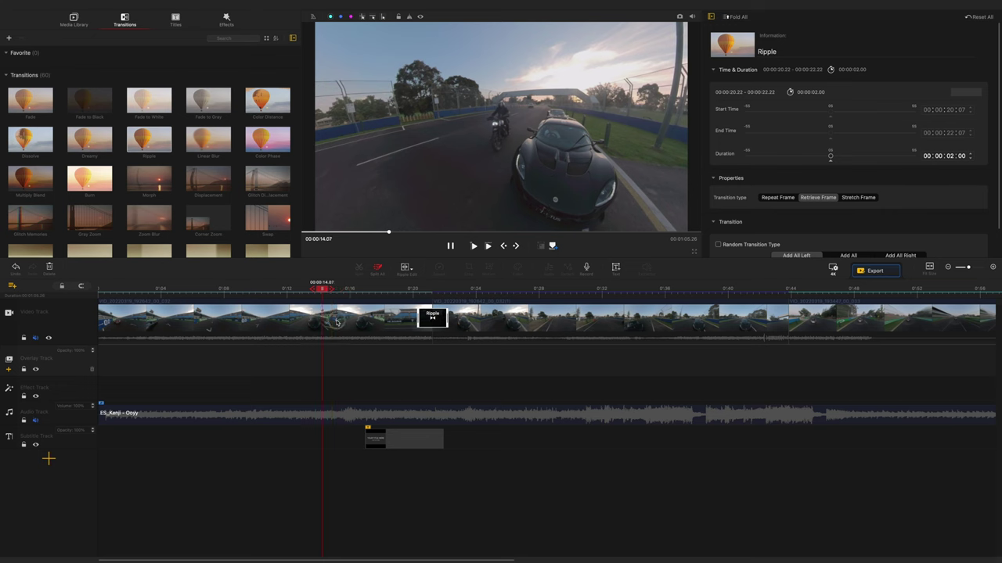
# Scrub through the timeline to the third clip and place the Disturb filter on the effect track at about 52 seconds.
pyautogui.scroll(-5, 241, 196)
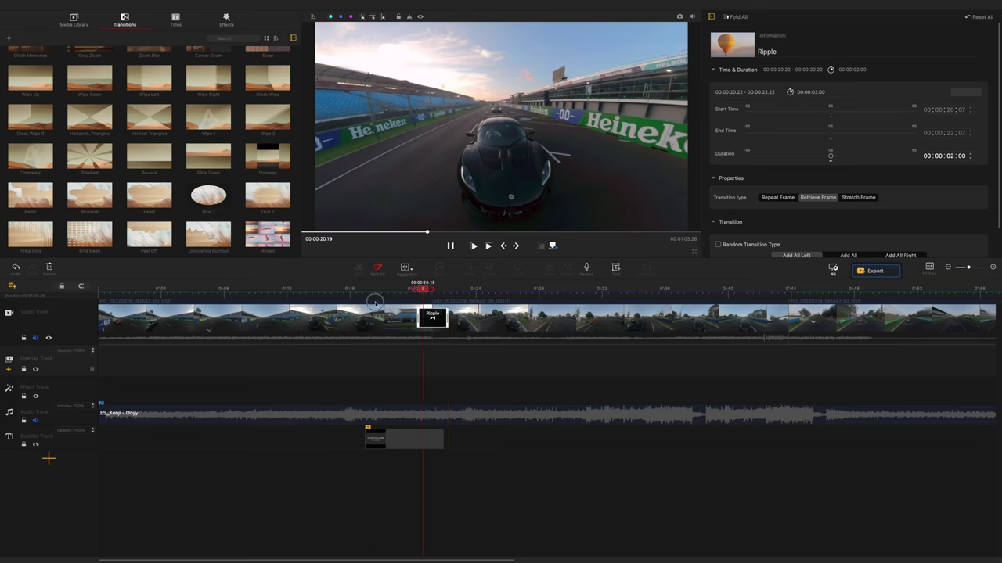
pyautogui.moveTo(402, 293); pyautogui.dragTo(723, 289)
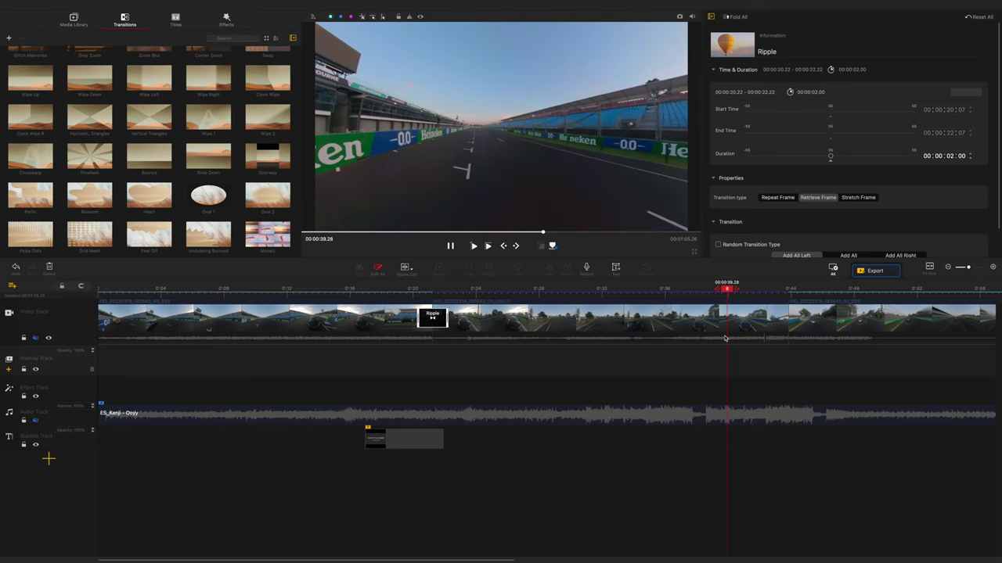
pyautogui.hscroll(5, 601, 309)
pyautogui.moveTo(588, 307); pyautogui.dragTo(475, 310)
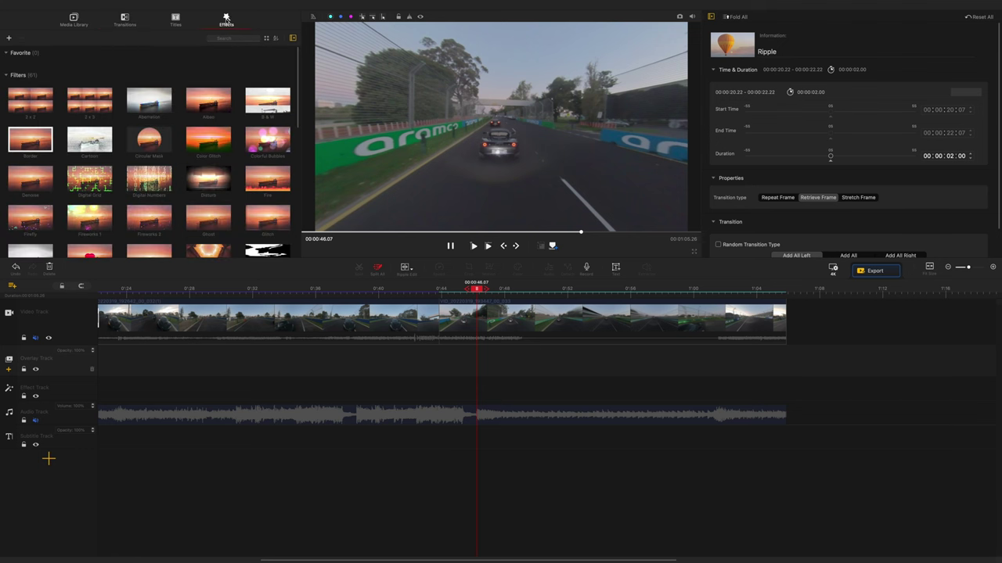
pyautogui.moveTo(76, 182); pyautogui.dragTo(387, 345)
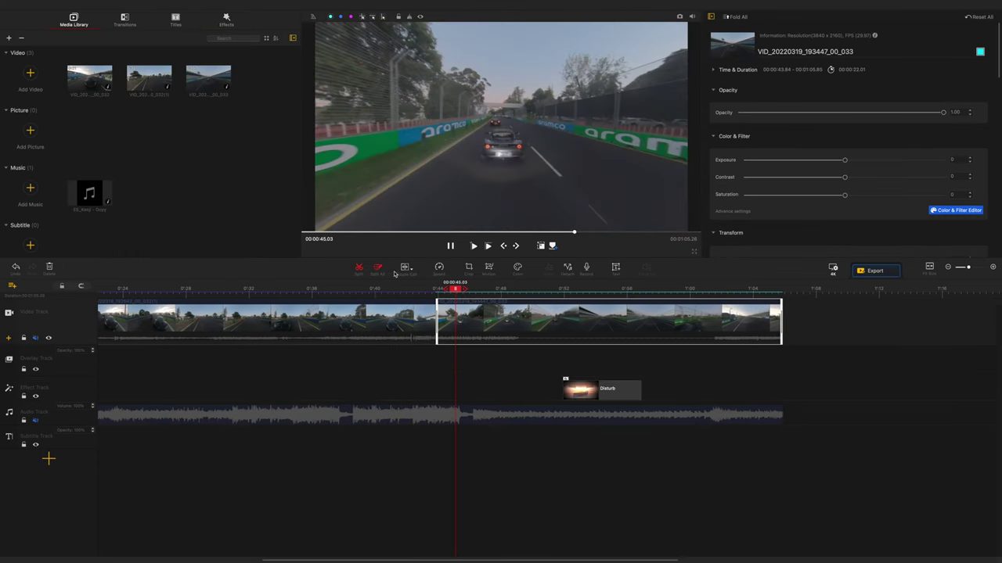
# Apply a custom speed ramp to the third clip, rising past 4x and returning to original speed at about 6 seconds, after playing it back.
pyautogui.click(439, 268)
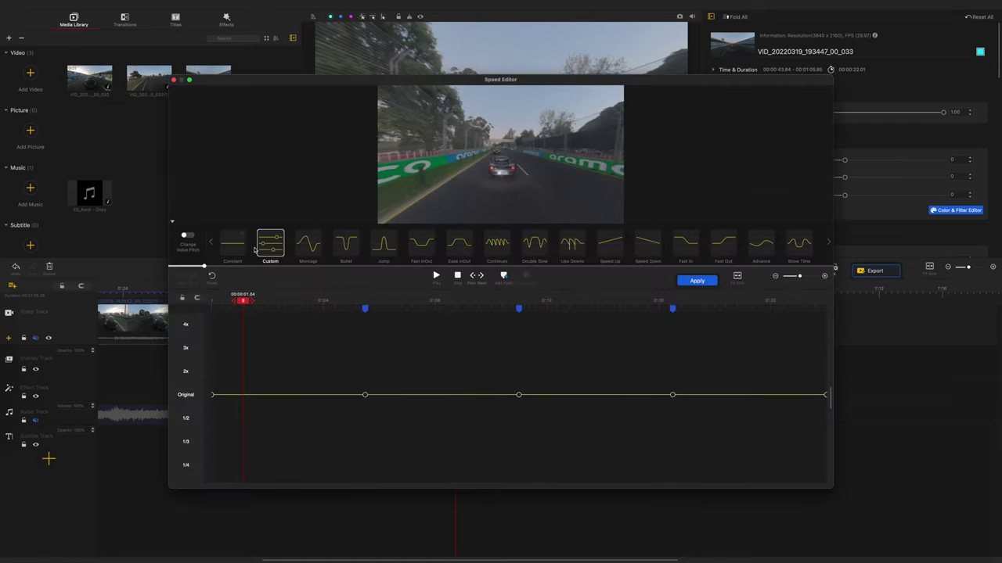
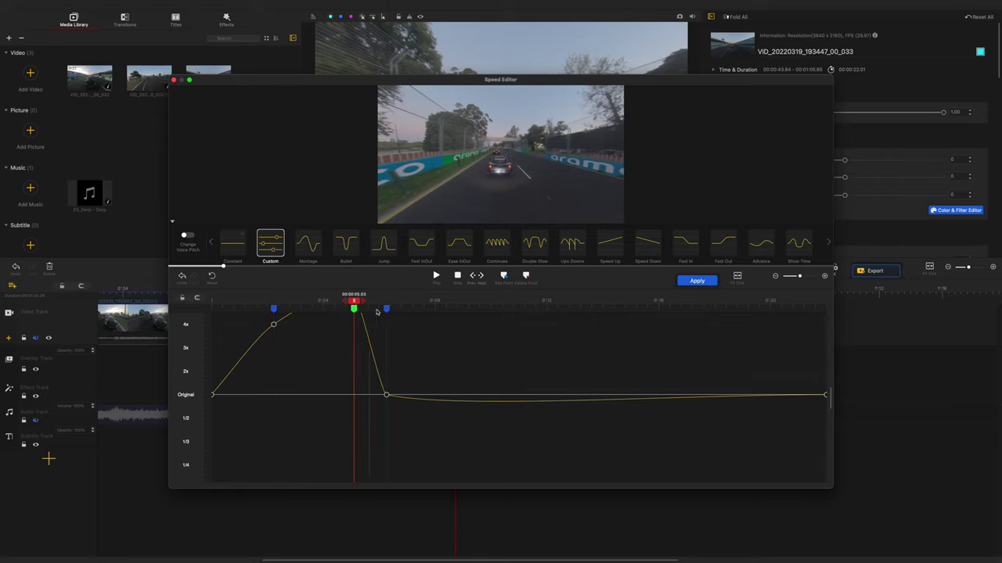
pyautogui.moveTo(358, 305); pyautogui.dragTo(215, 306)
pyautogui.press('space')
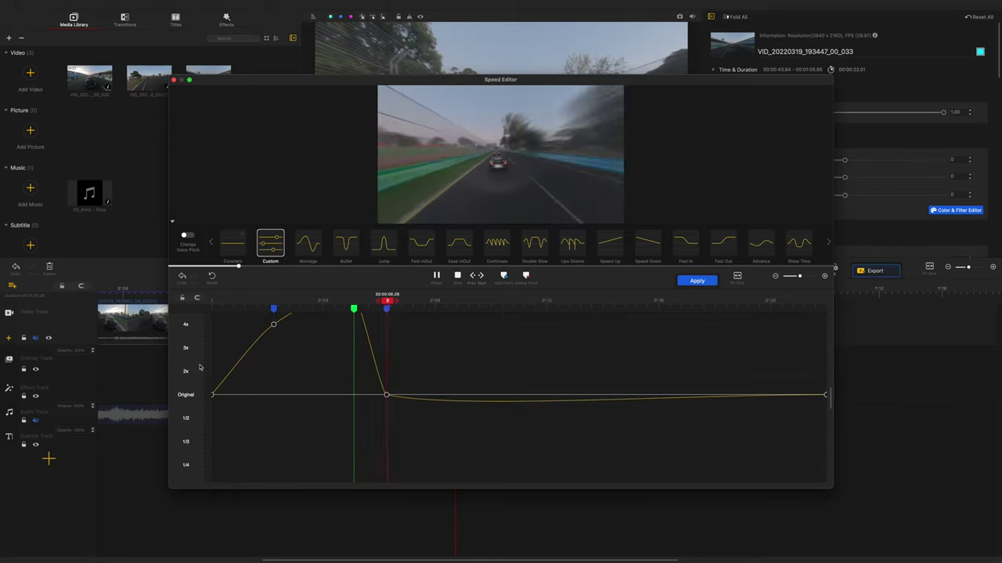
pyautogui.press('space')
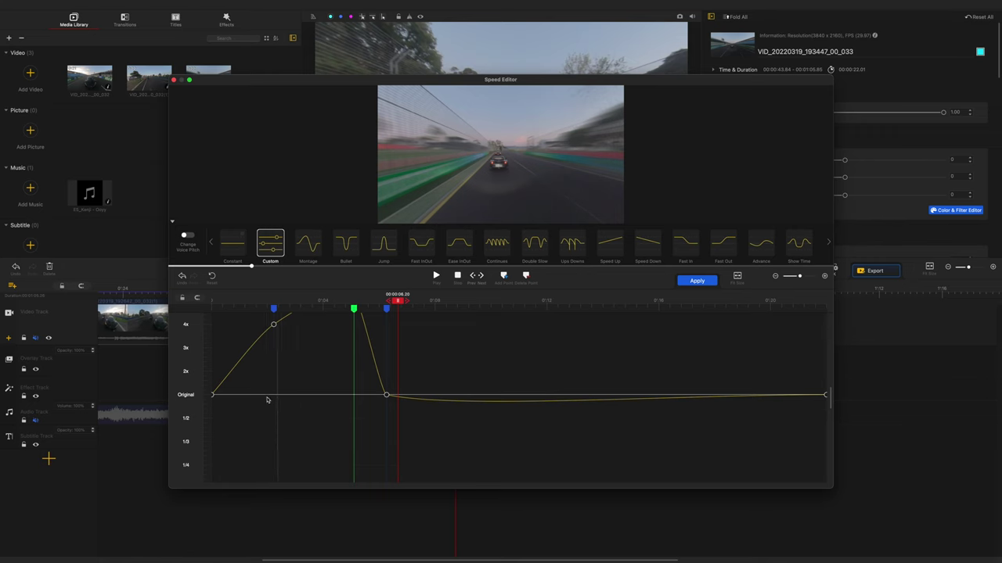
pyautogui.moveTo(337, 380); pyautogui.dragTo(353, 347)
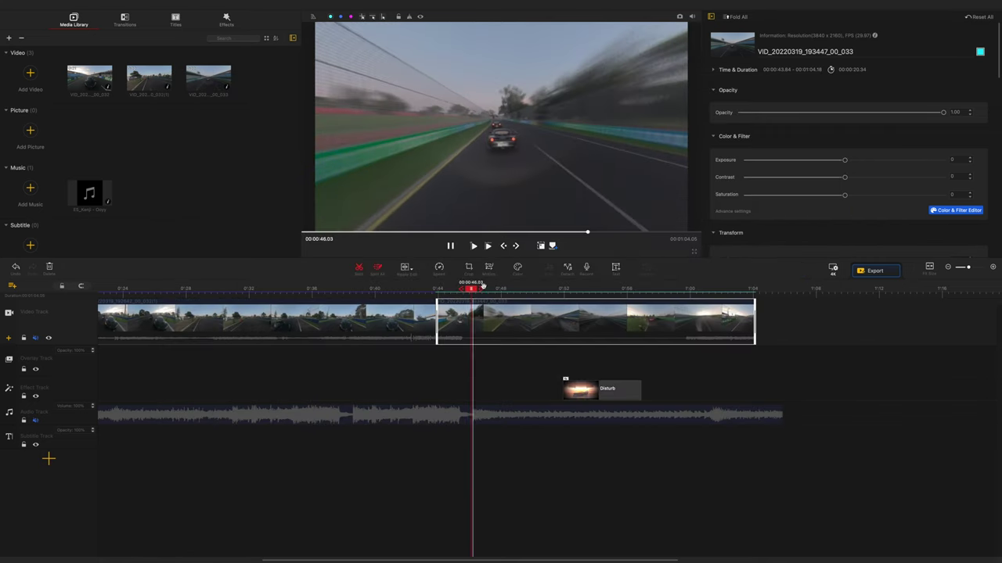
# In the third clip's Motion Editor, crop keyframe 2 to a 3840x1080 frame, set its time to 00:00:05:08 and play the motion.
pyautogui.click(488, 269)
pyautogui.moveTo(737, 303)
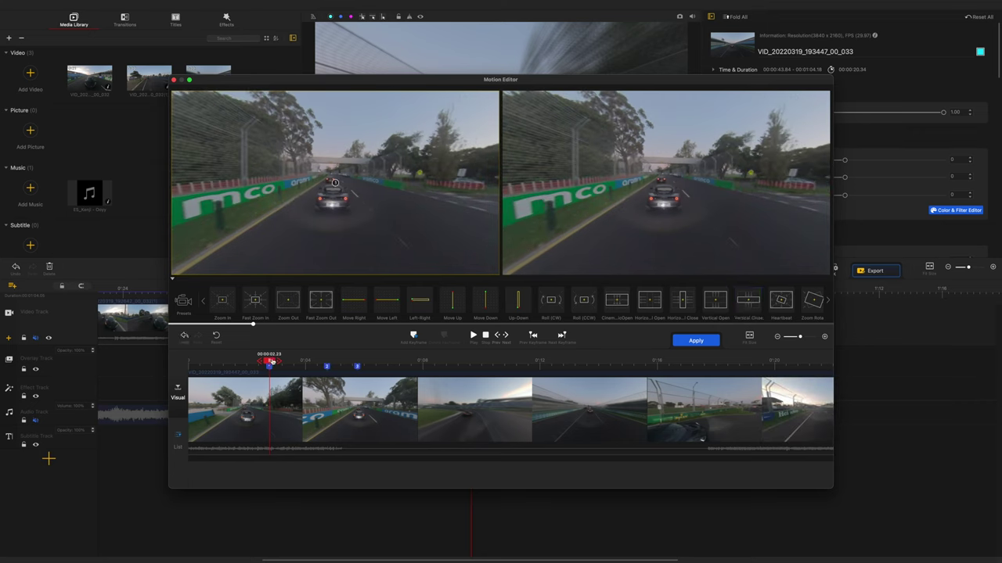
pyautogui.press('space')
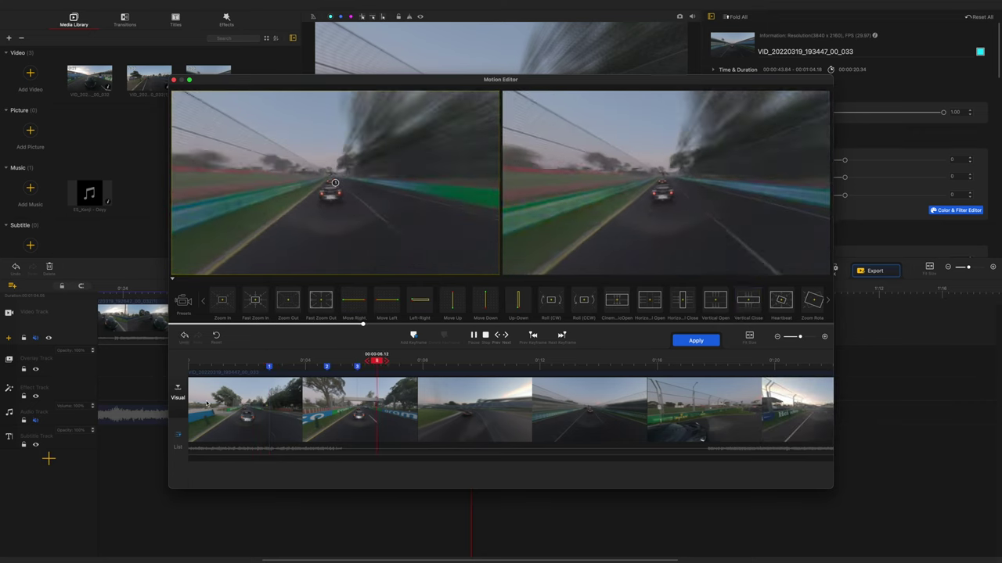
pyautogui.click(322, 365)
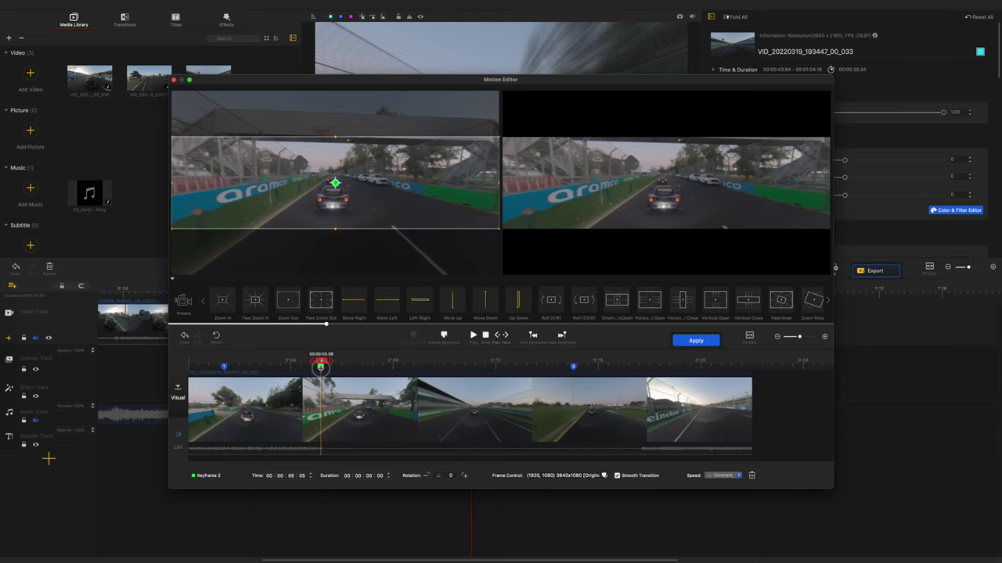
pyautogui.moveTo(320, 366); pyautogui.dragTo(322, 366)
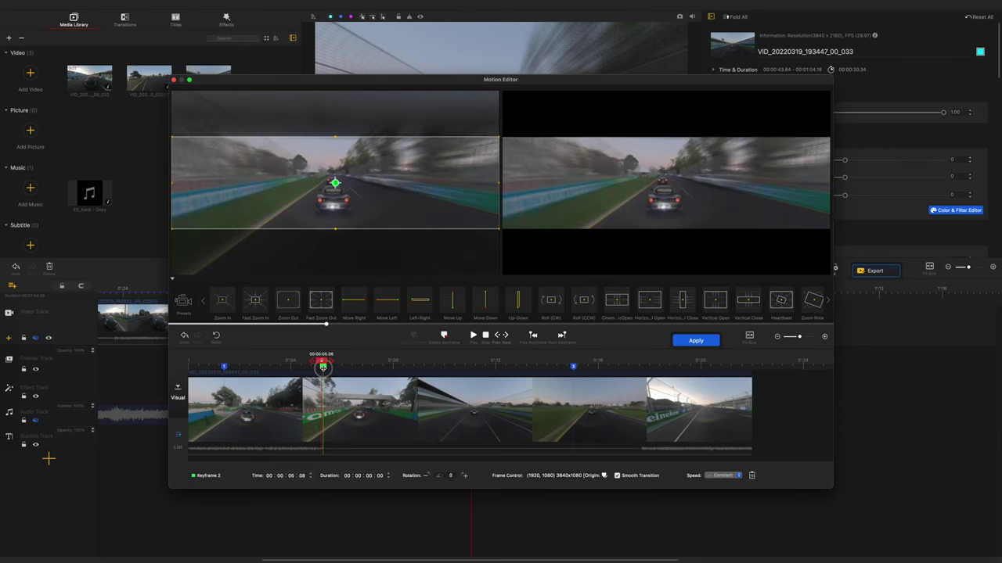
pyautogui.press('space')
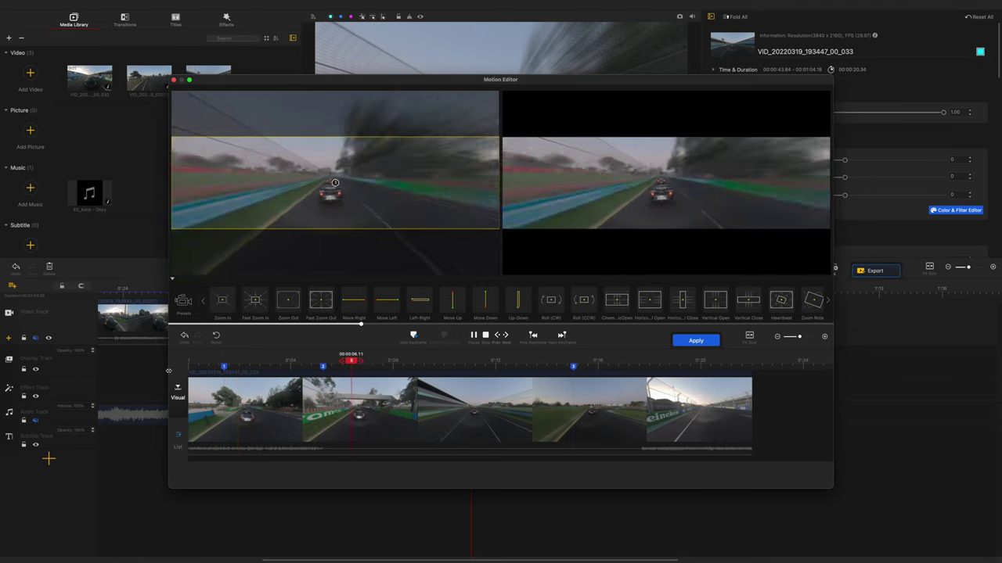
pyautogui.press('space')
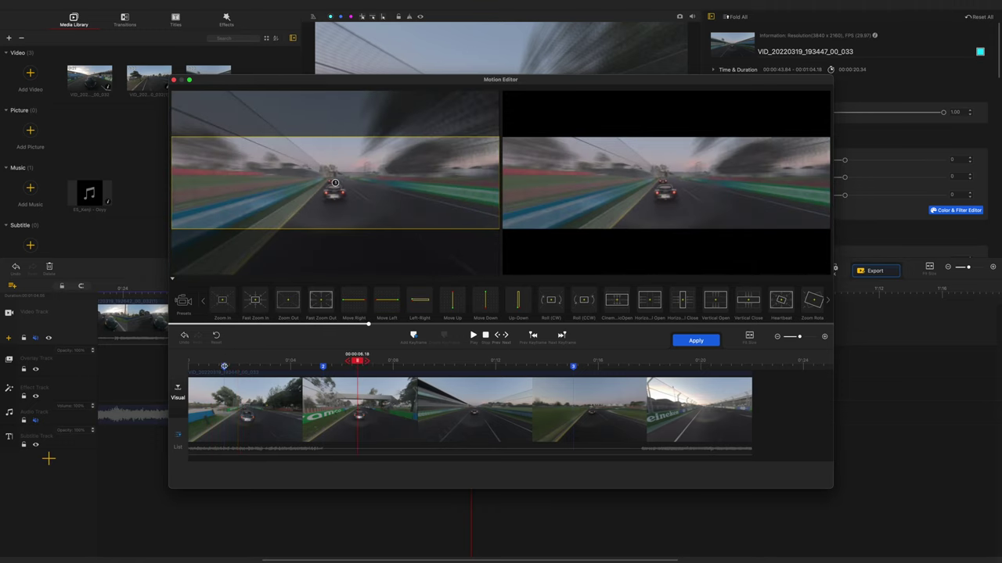
# Move motion keyframe 1 to about half a second, play the result and apply the motion to the clip.
pyautogui.click(205, 365)
pyautogui.press('space')
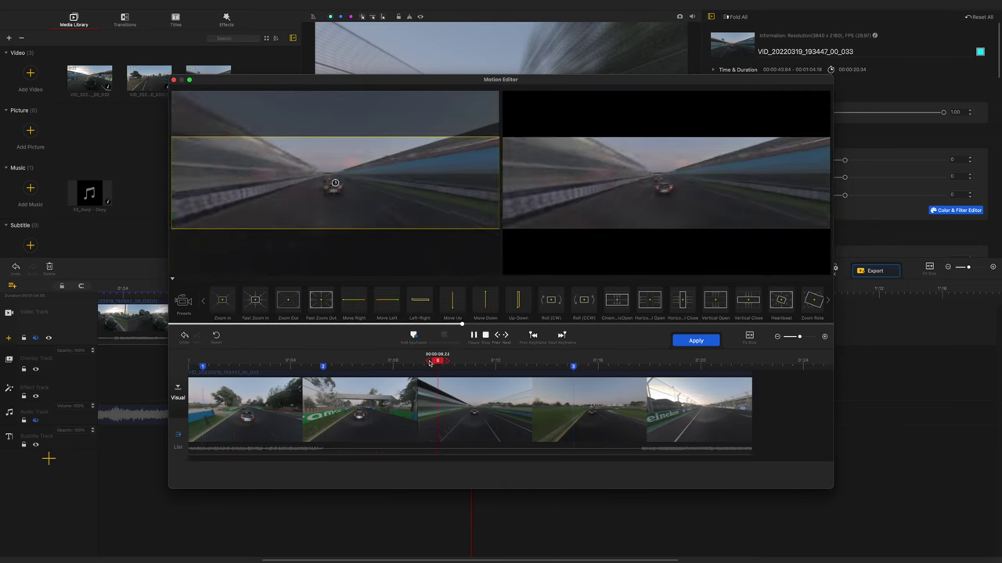
pyautogui.press('space')
pyautogui.click(696, 341)
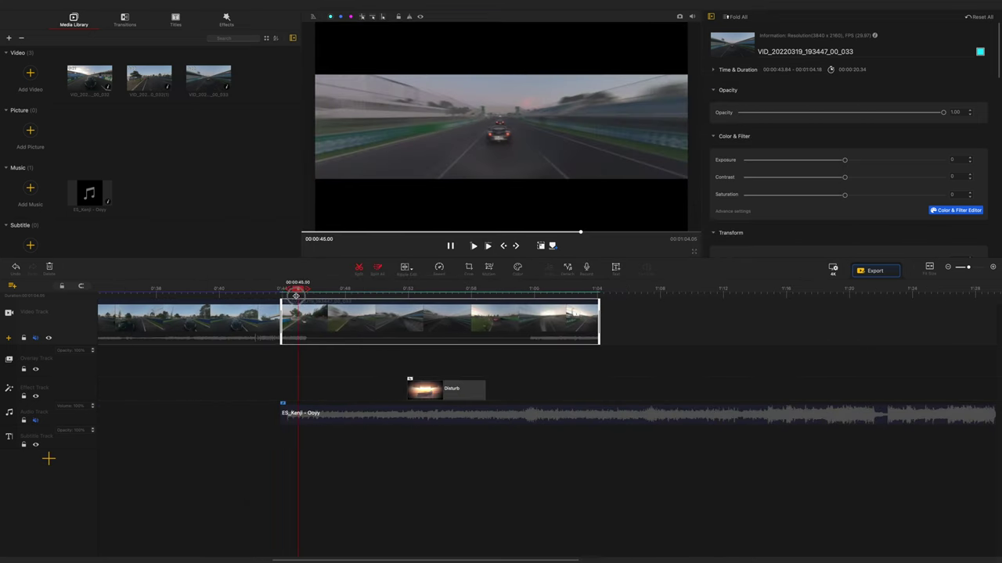
# Preview Lifestyle filters such as Cool, Travel2, Travel6 and Travel8 on the third clip in the Color & Filter Editor.
pyautogui.click(374, 321)
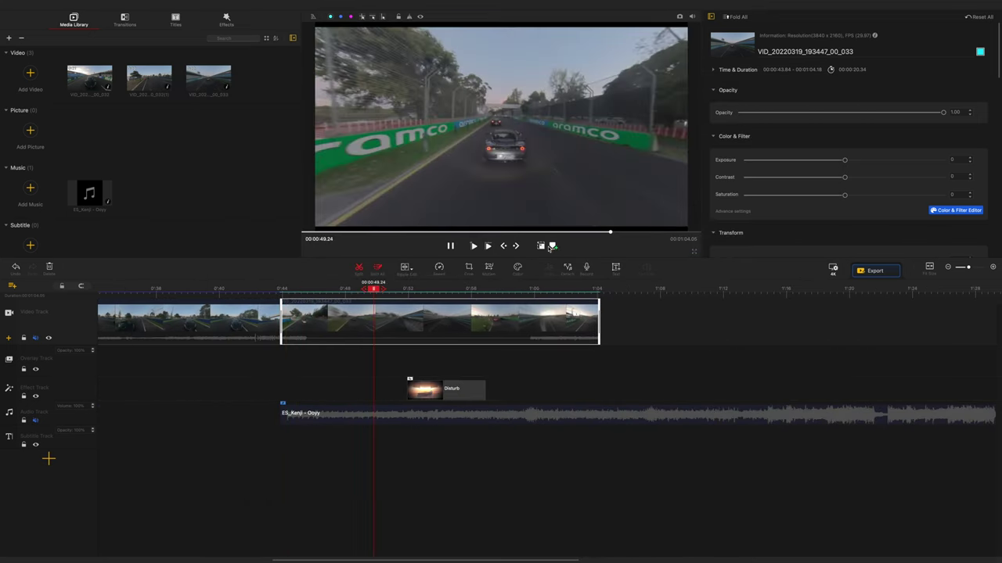
pyautogui.click(517, 267)
pyautogui.click(351, 222)
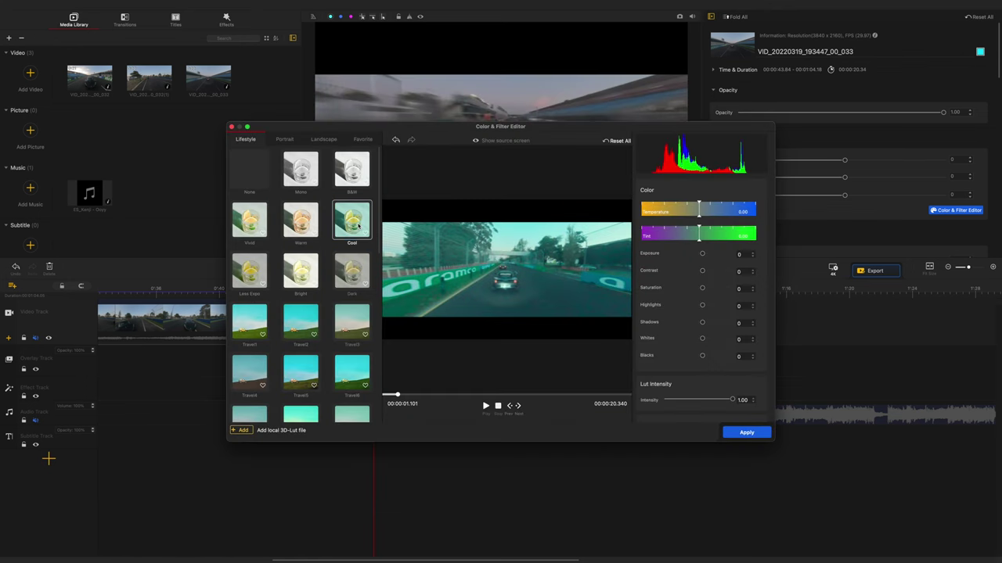
pyautogui.click(349, 288)
pyautogui.scroll(-2, 352, 337)
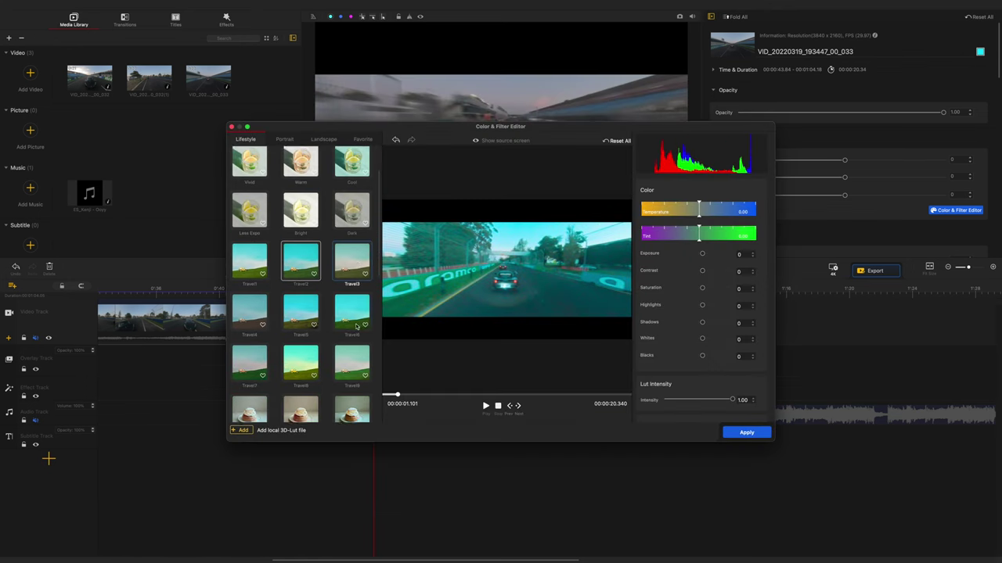
pyautogui.click(352, 311)
pyautogui.click(268, 321)
pyautogui.click(301, 360)
# Choose the Travel7 filter and set its LUT intensity to 0.22.
pyautogui.click(249, 362)
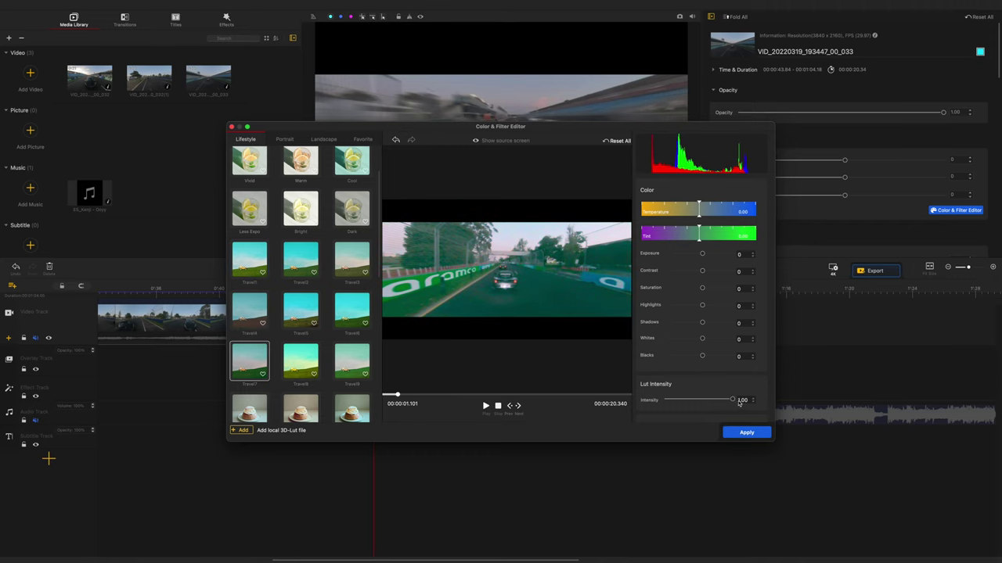
pyautogui.moveTo(739, 402); pyautogui.dragTo(537, 416)
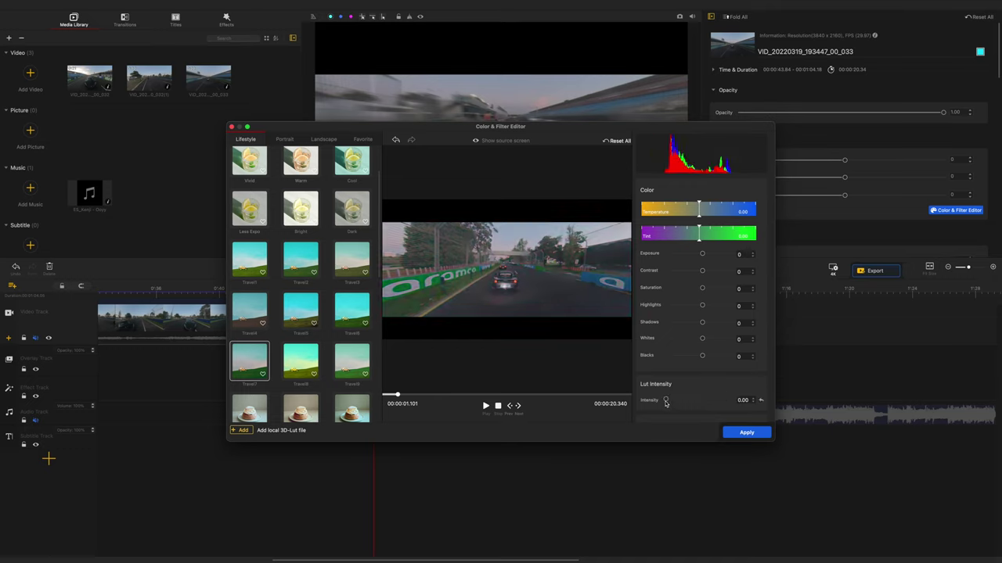
pyautogui.moveTo(666, 401); pyautogui.dragTo(681, 401)
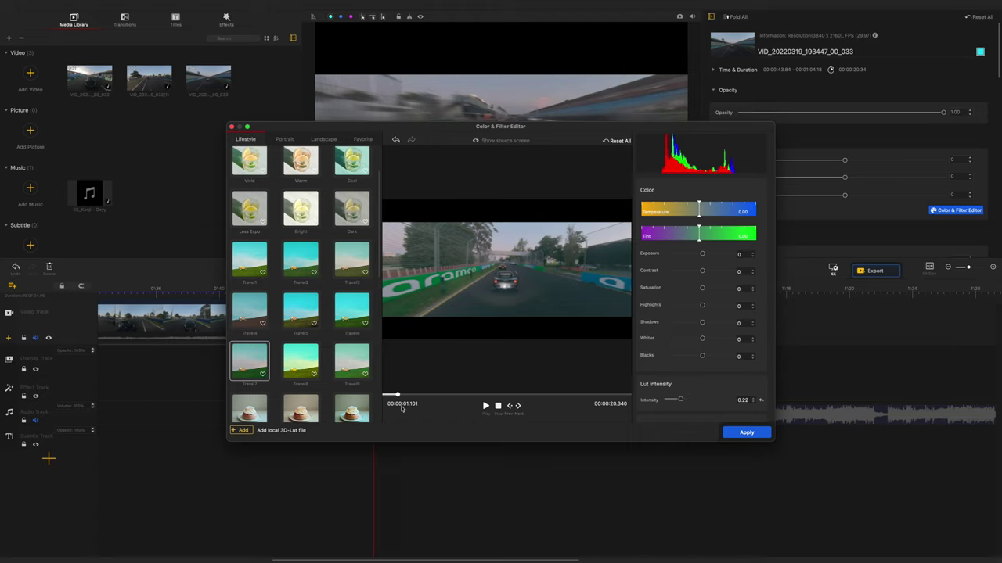
# Select the custom LUT at the end of the Lifestyle filters and set its LUT intensity to 0.00.
pyautogui.scroll(-10, 316, 324)
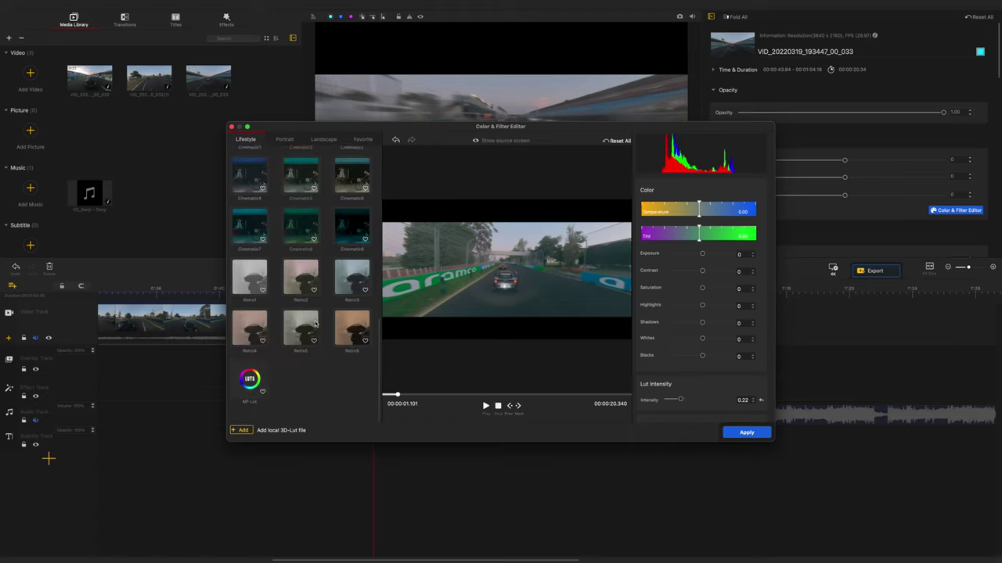
pyautogui.click(247, 392)
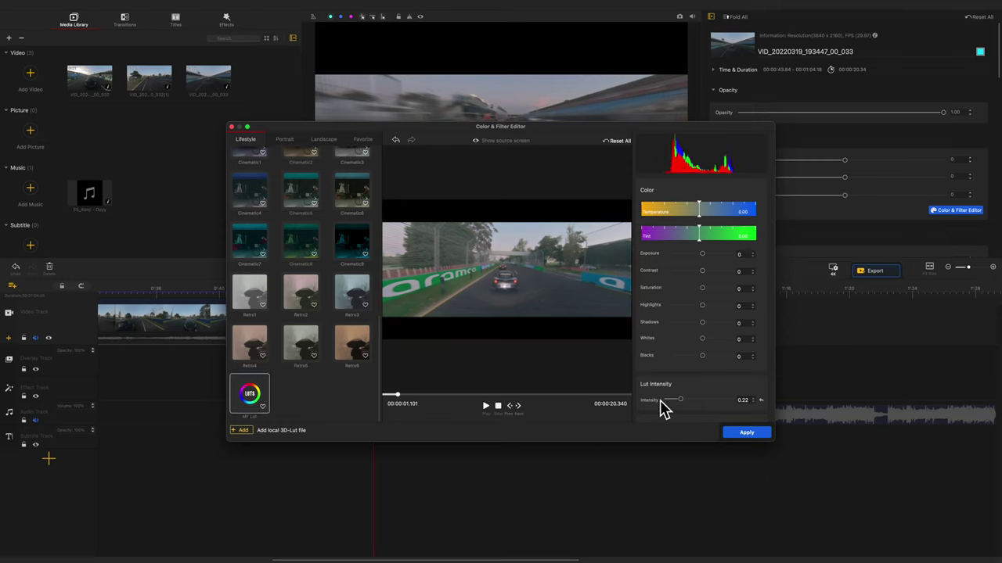
pyautogui.moveTo(682, 401); pyautogui.dragTo(668, 401)
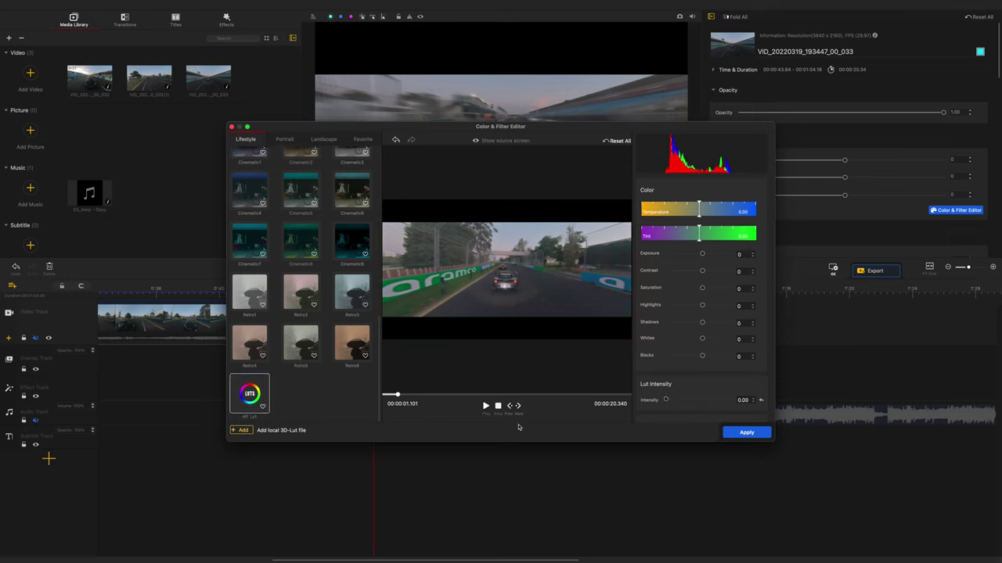